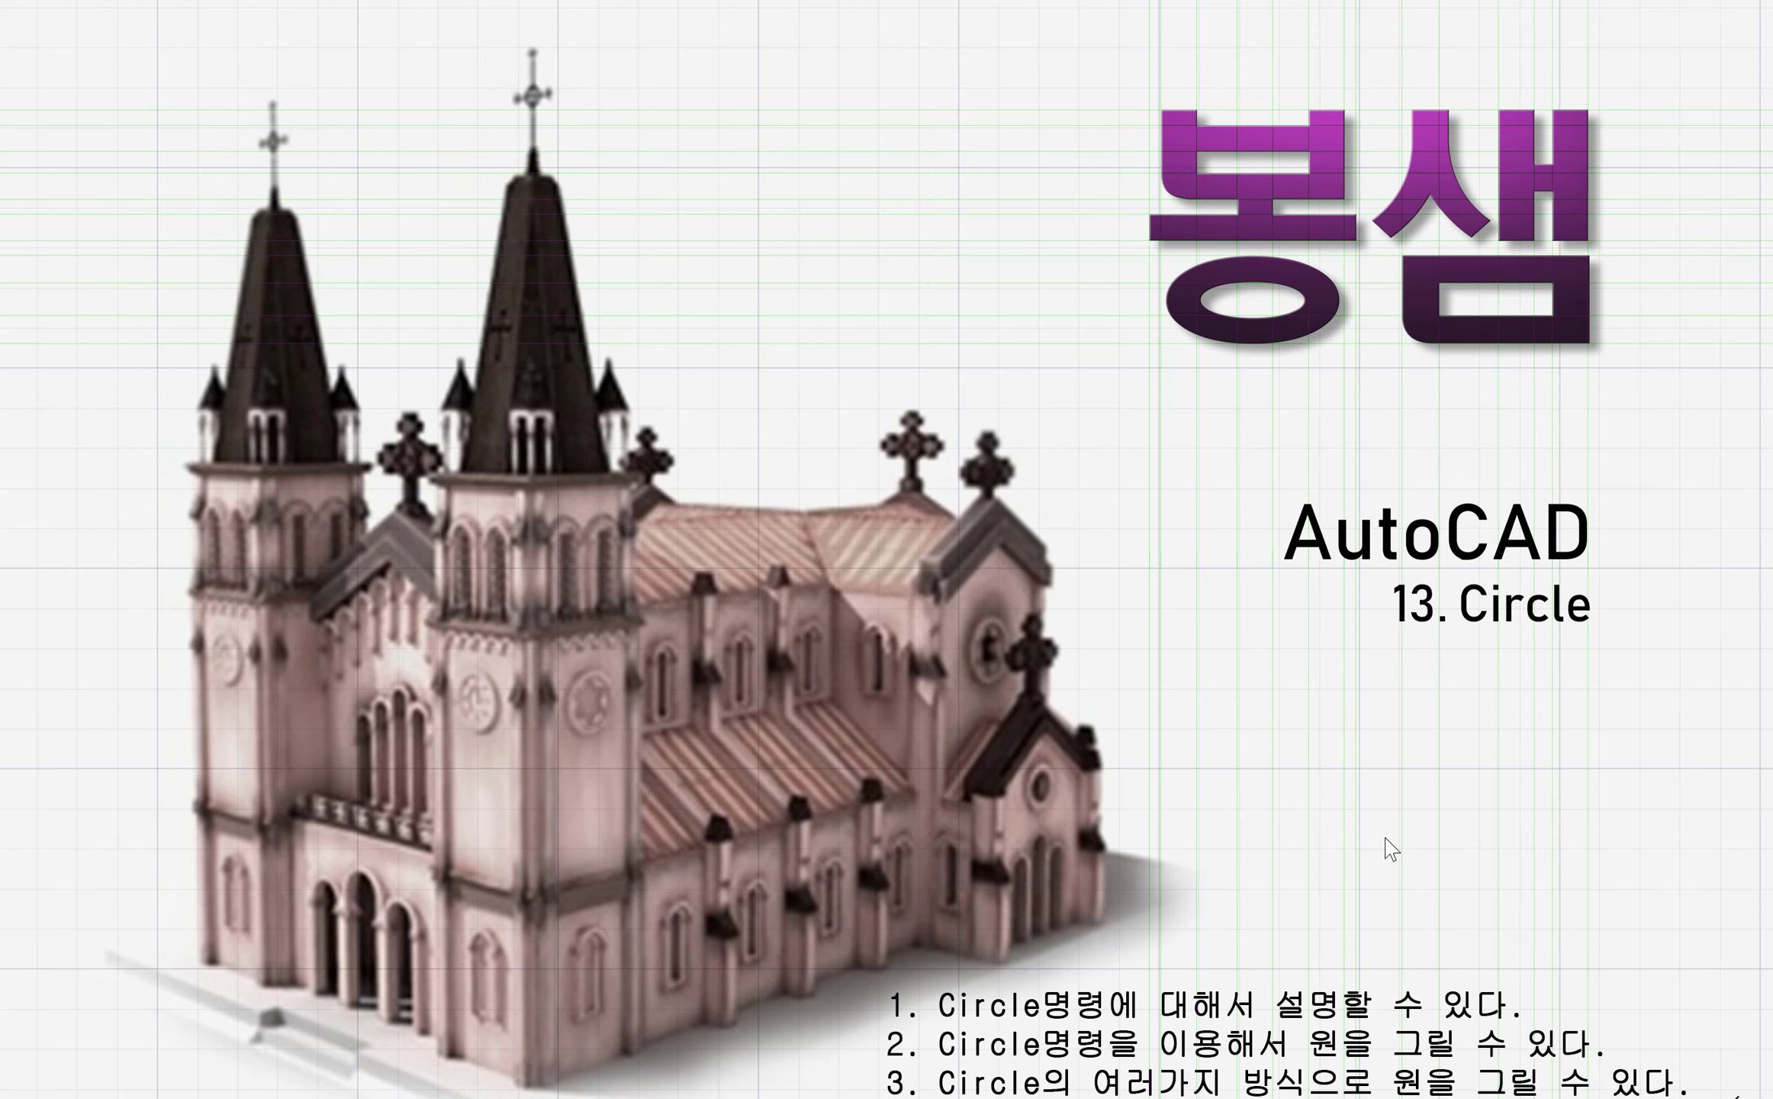
Step: Switch from the title slide to the AutoCAD drawing sheet with title block, cross mark and triangle
{"action": "key", "text": "alt+Tab"}
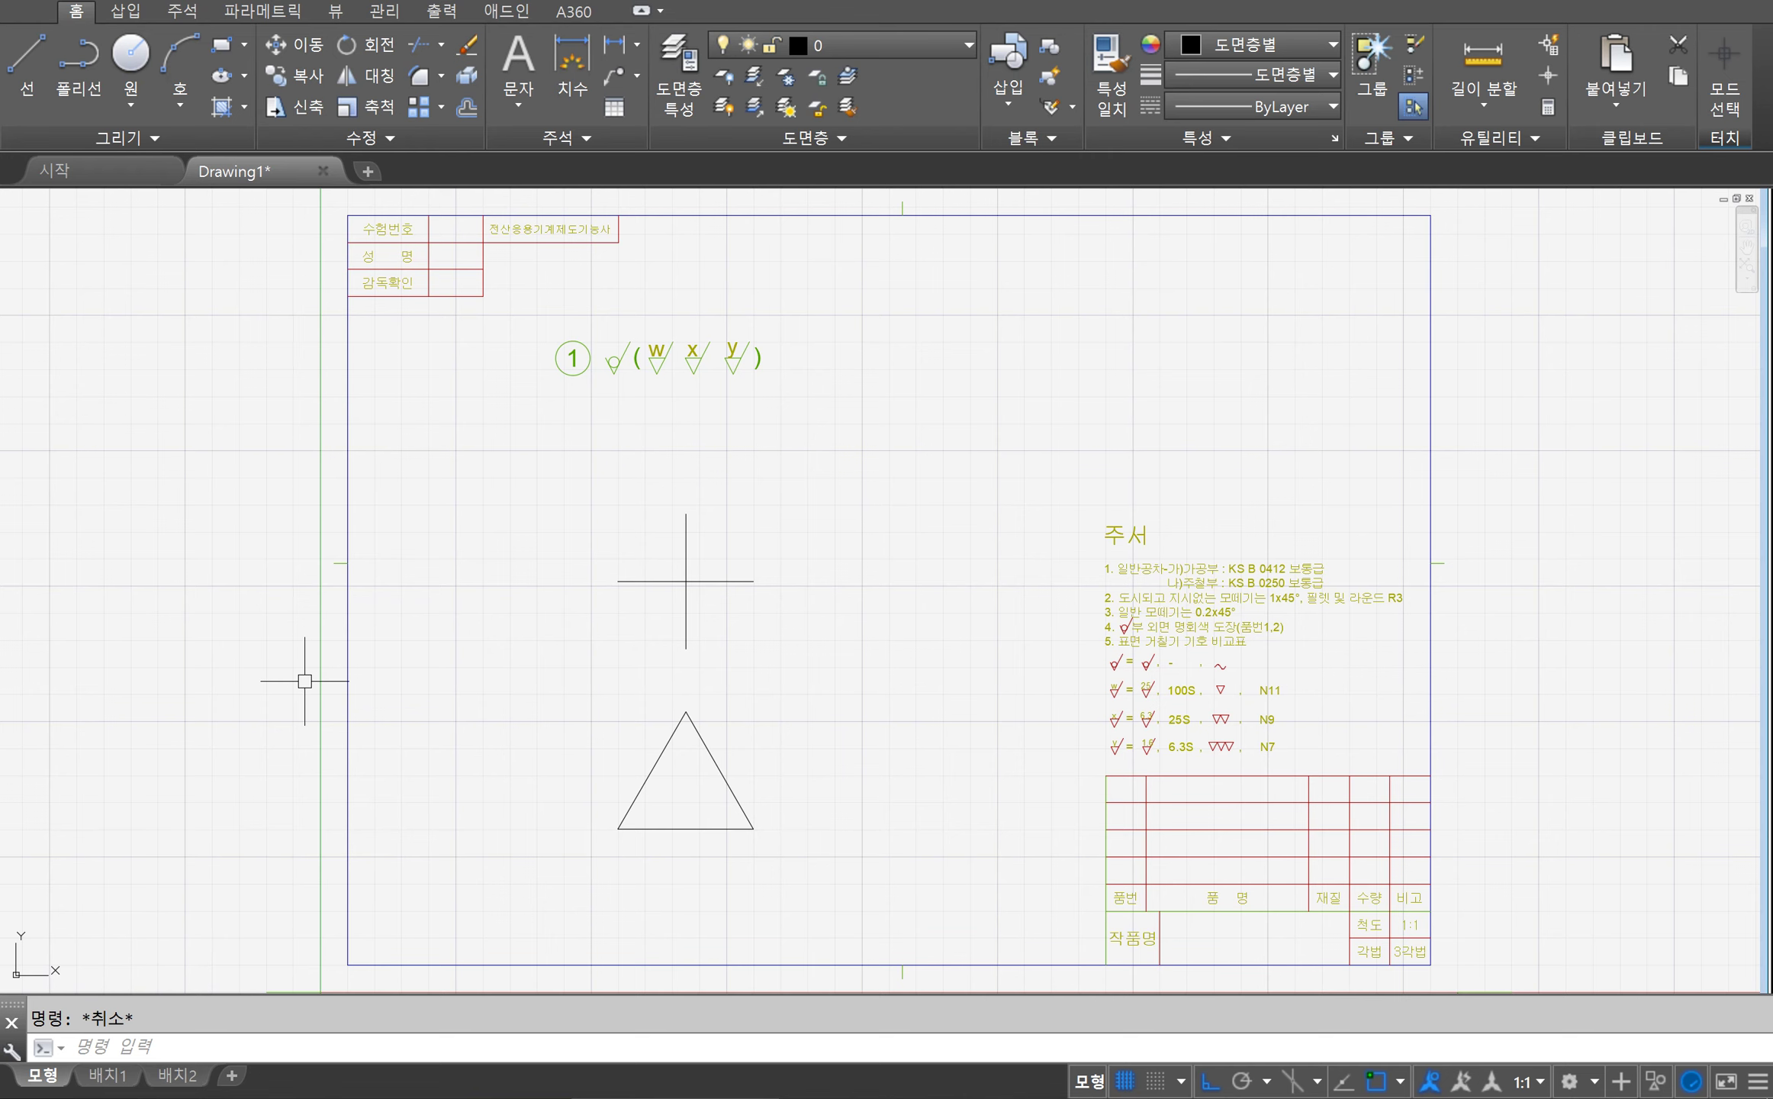
{"action": "type", "text": "CIR"}
{"action": "type", "text": "CLE"}
{"action": "key", "text": "Return"}
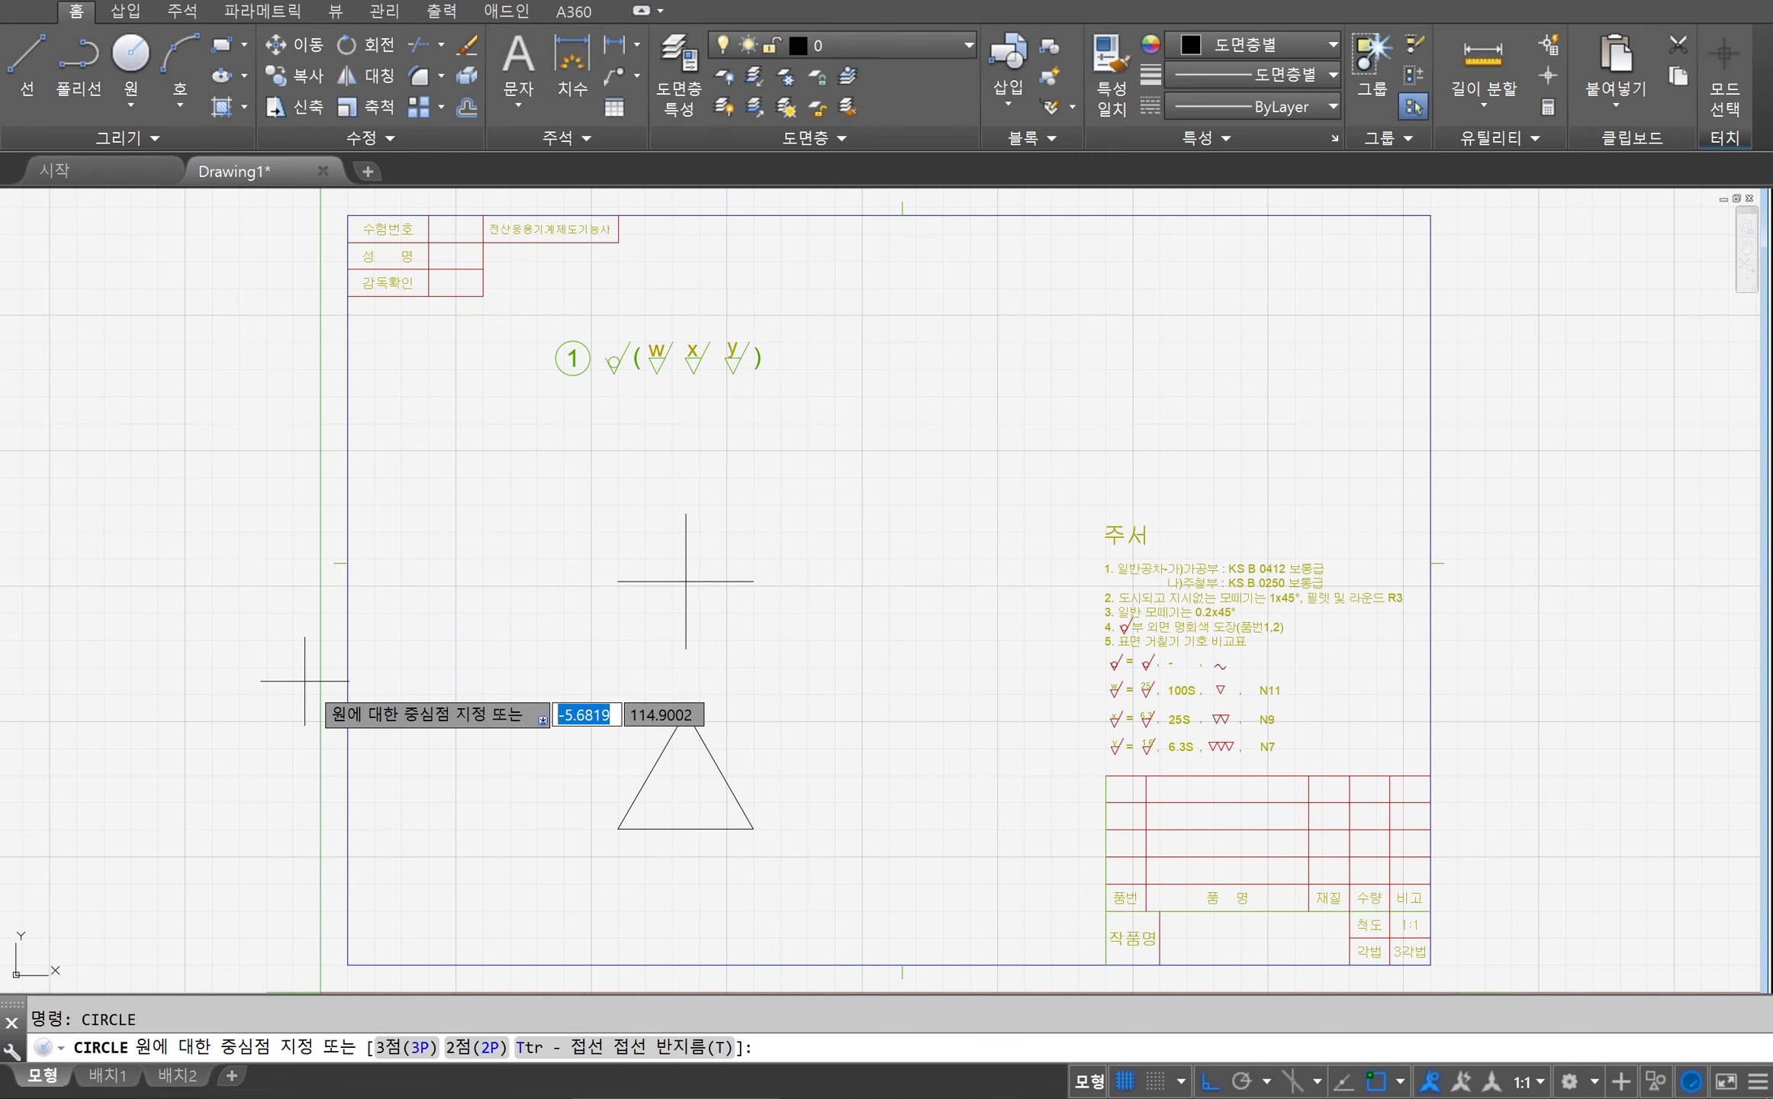
{"action": "key", "text": "Escape"}
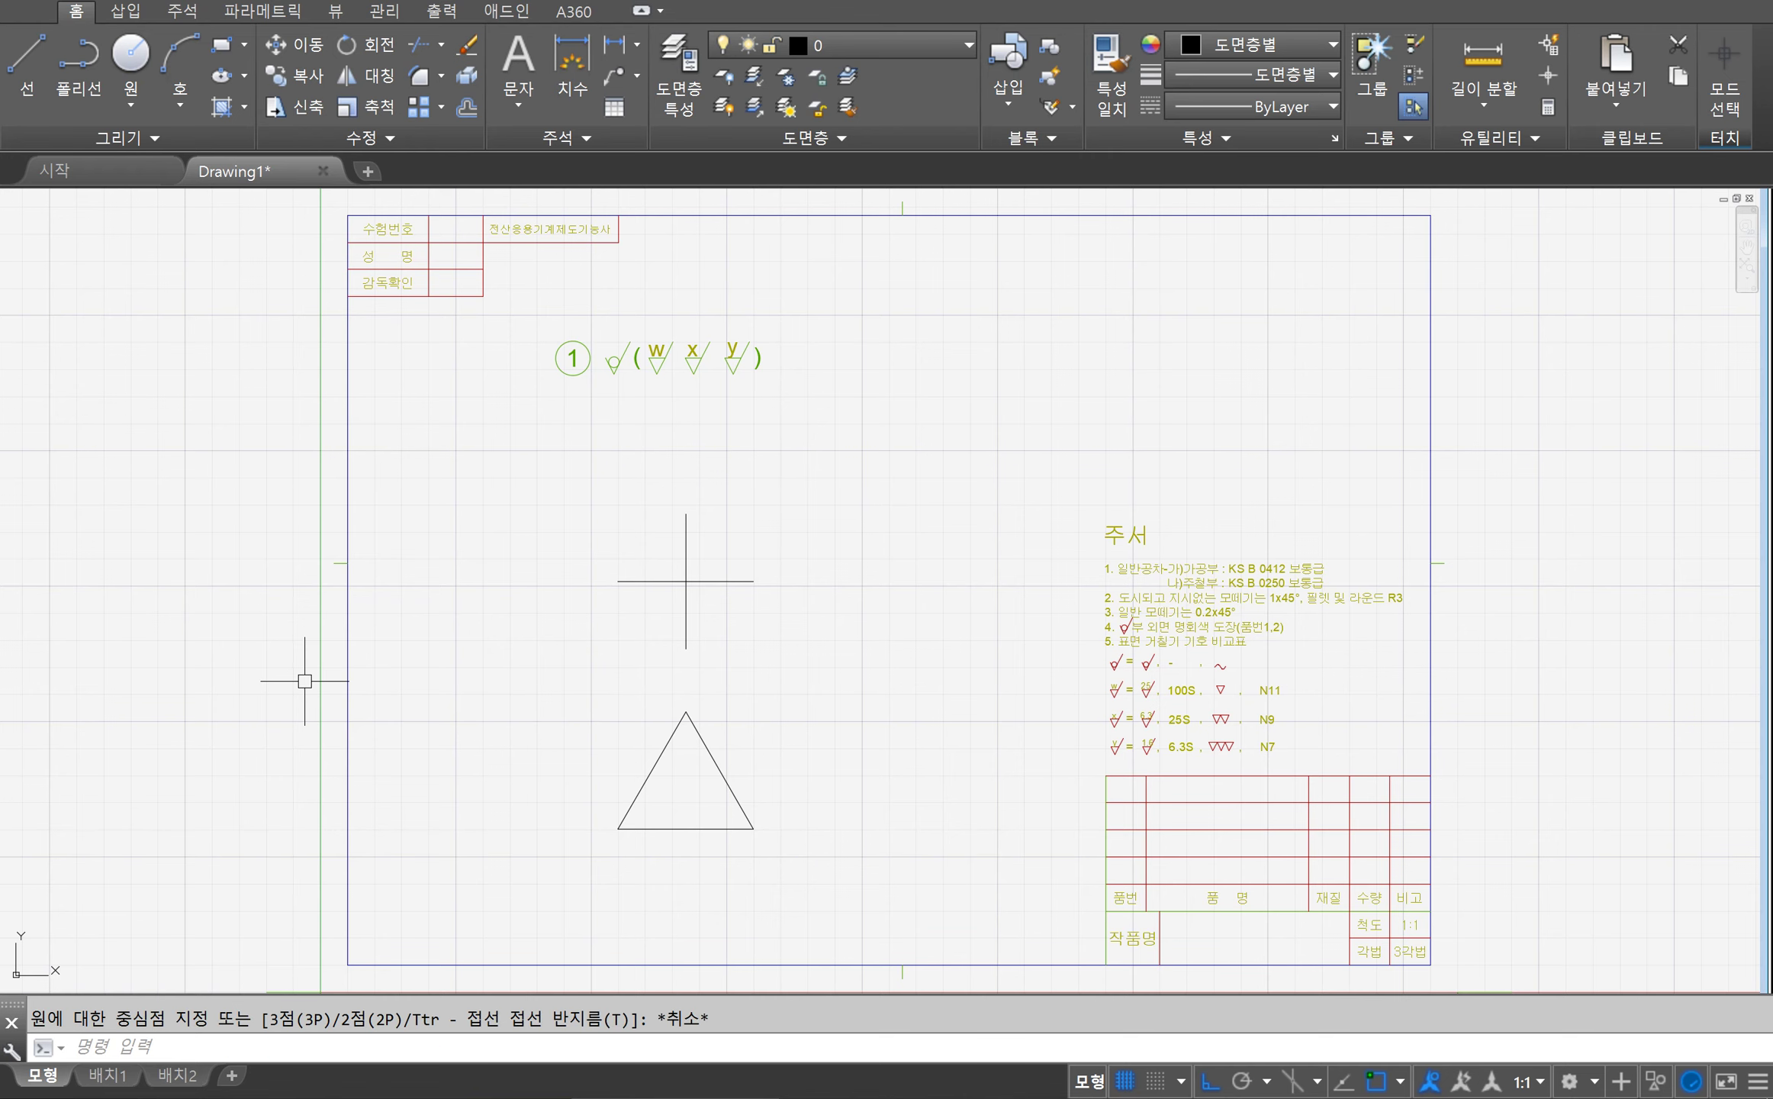
{"action": "type", "text": "c"}
{"action": "key", "text": "Return"}
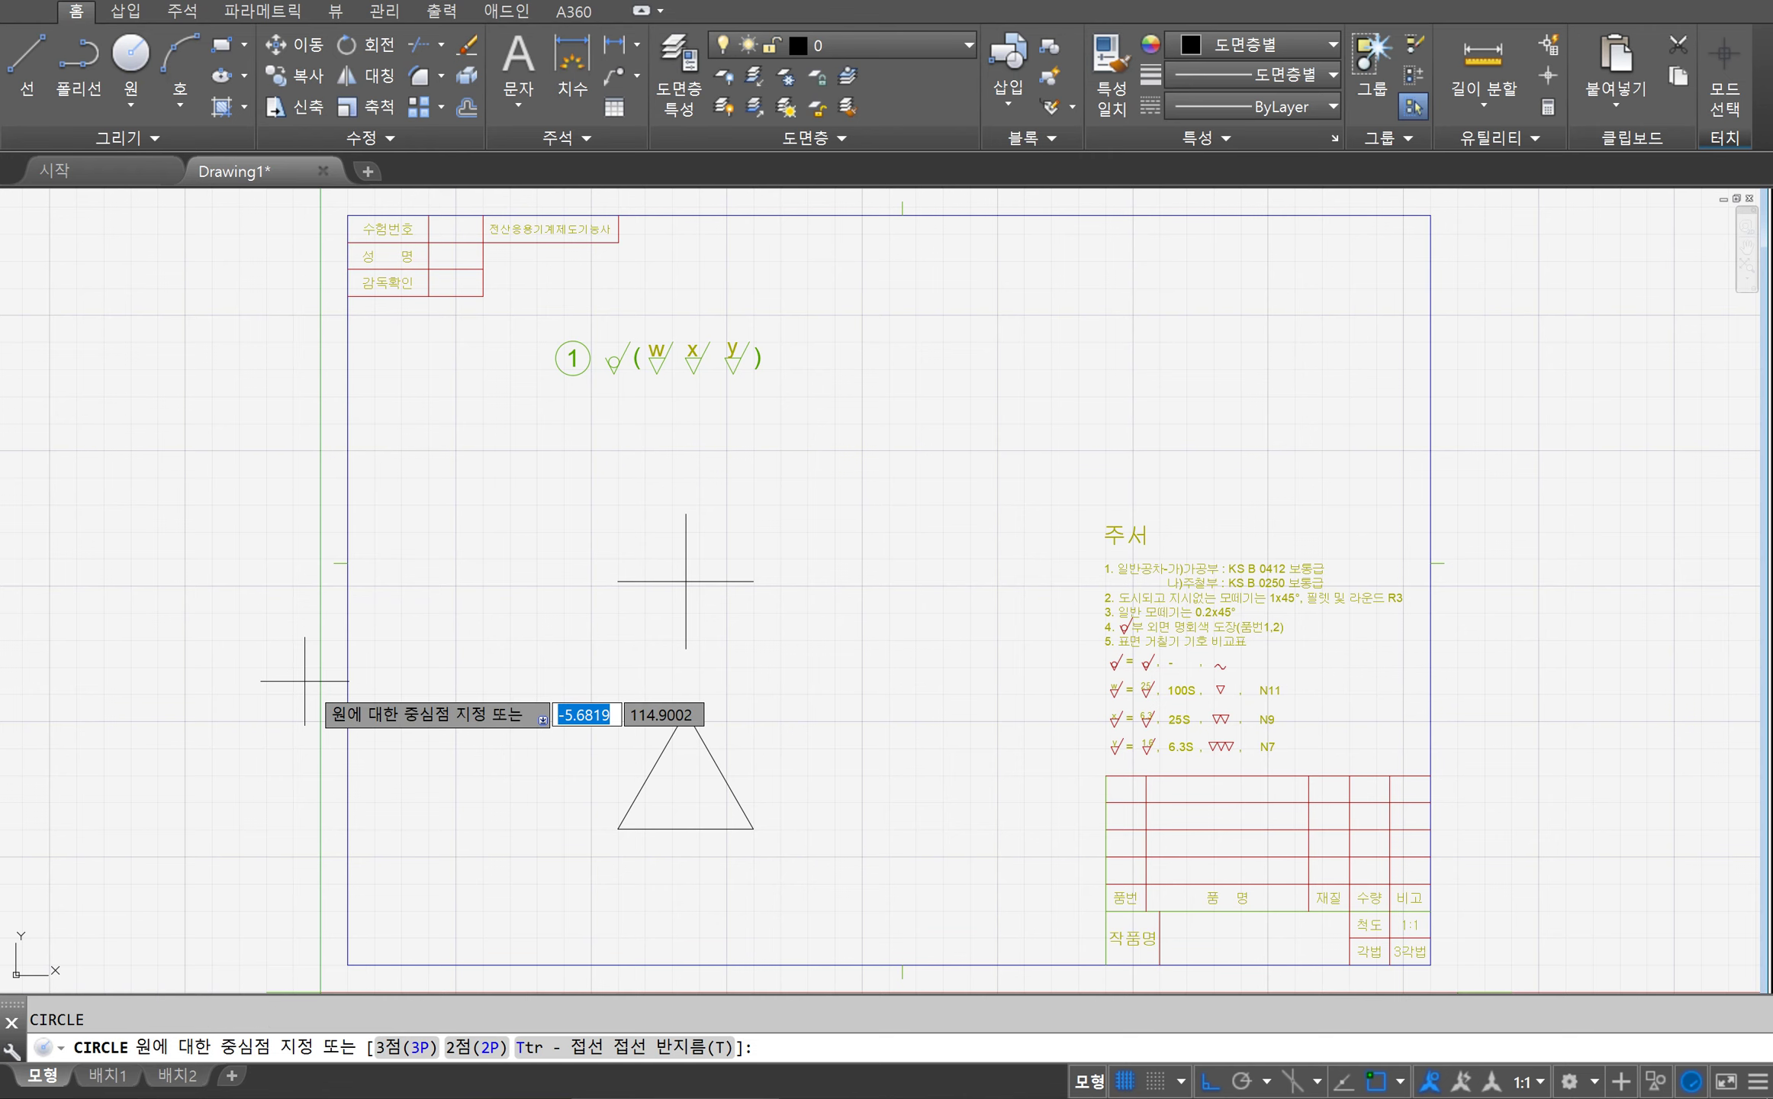
{"action": "key", "text": "Escape"}
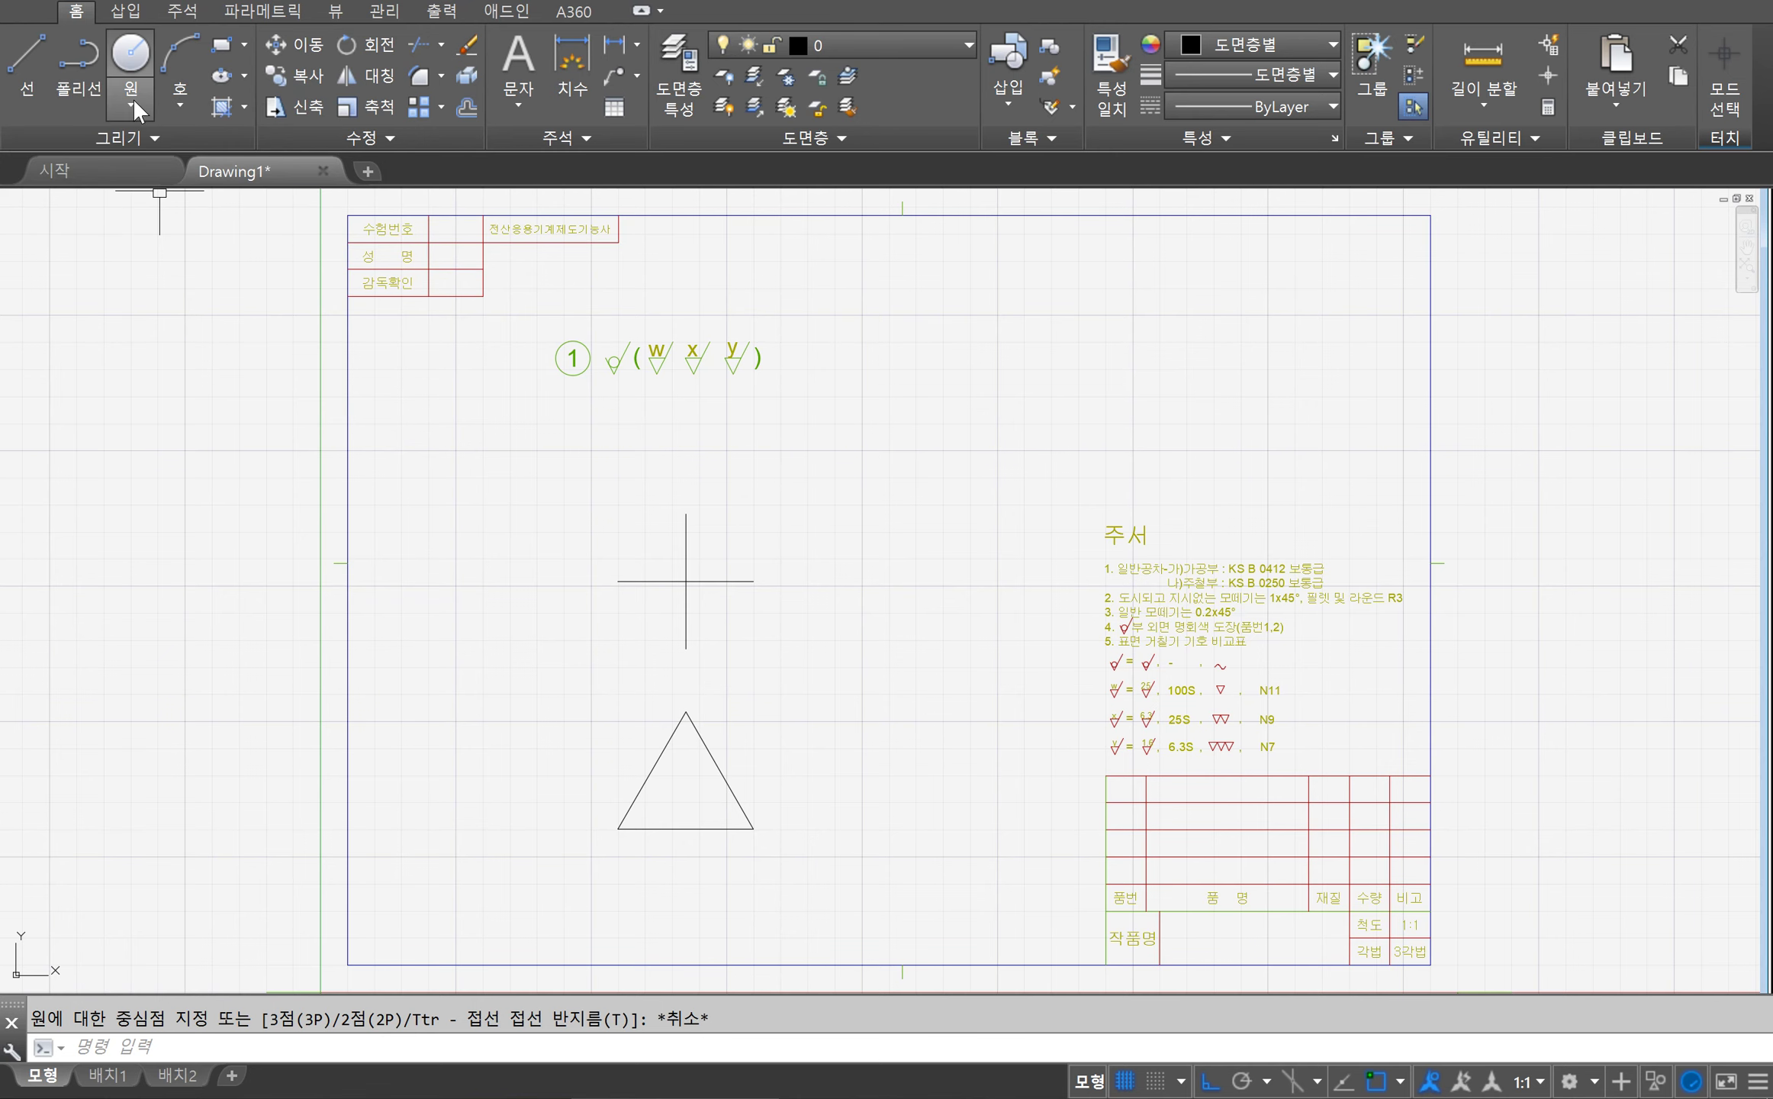
{"action": "left_click", "coordinate": [130, 61]}
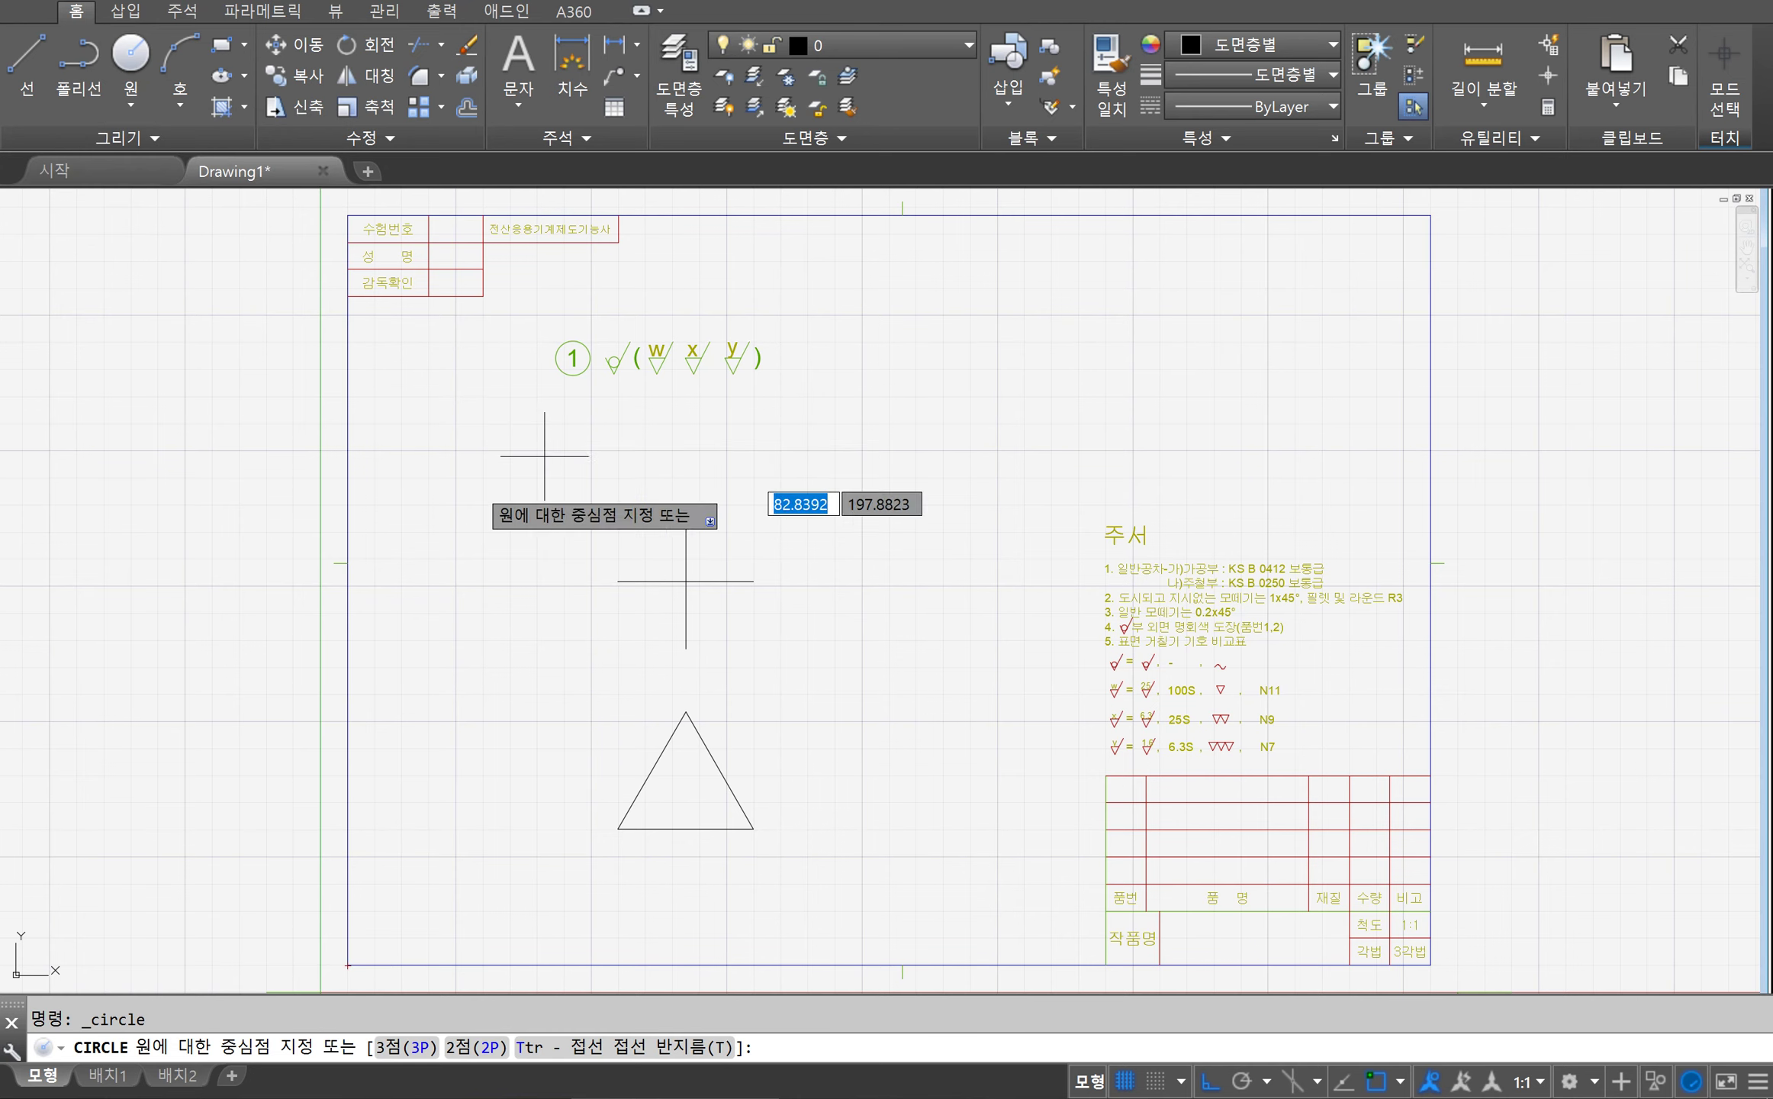
{"action": "key", "text": "Escape"}
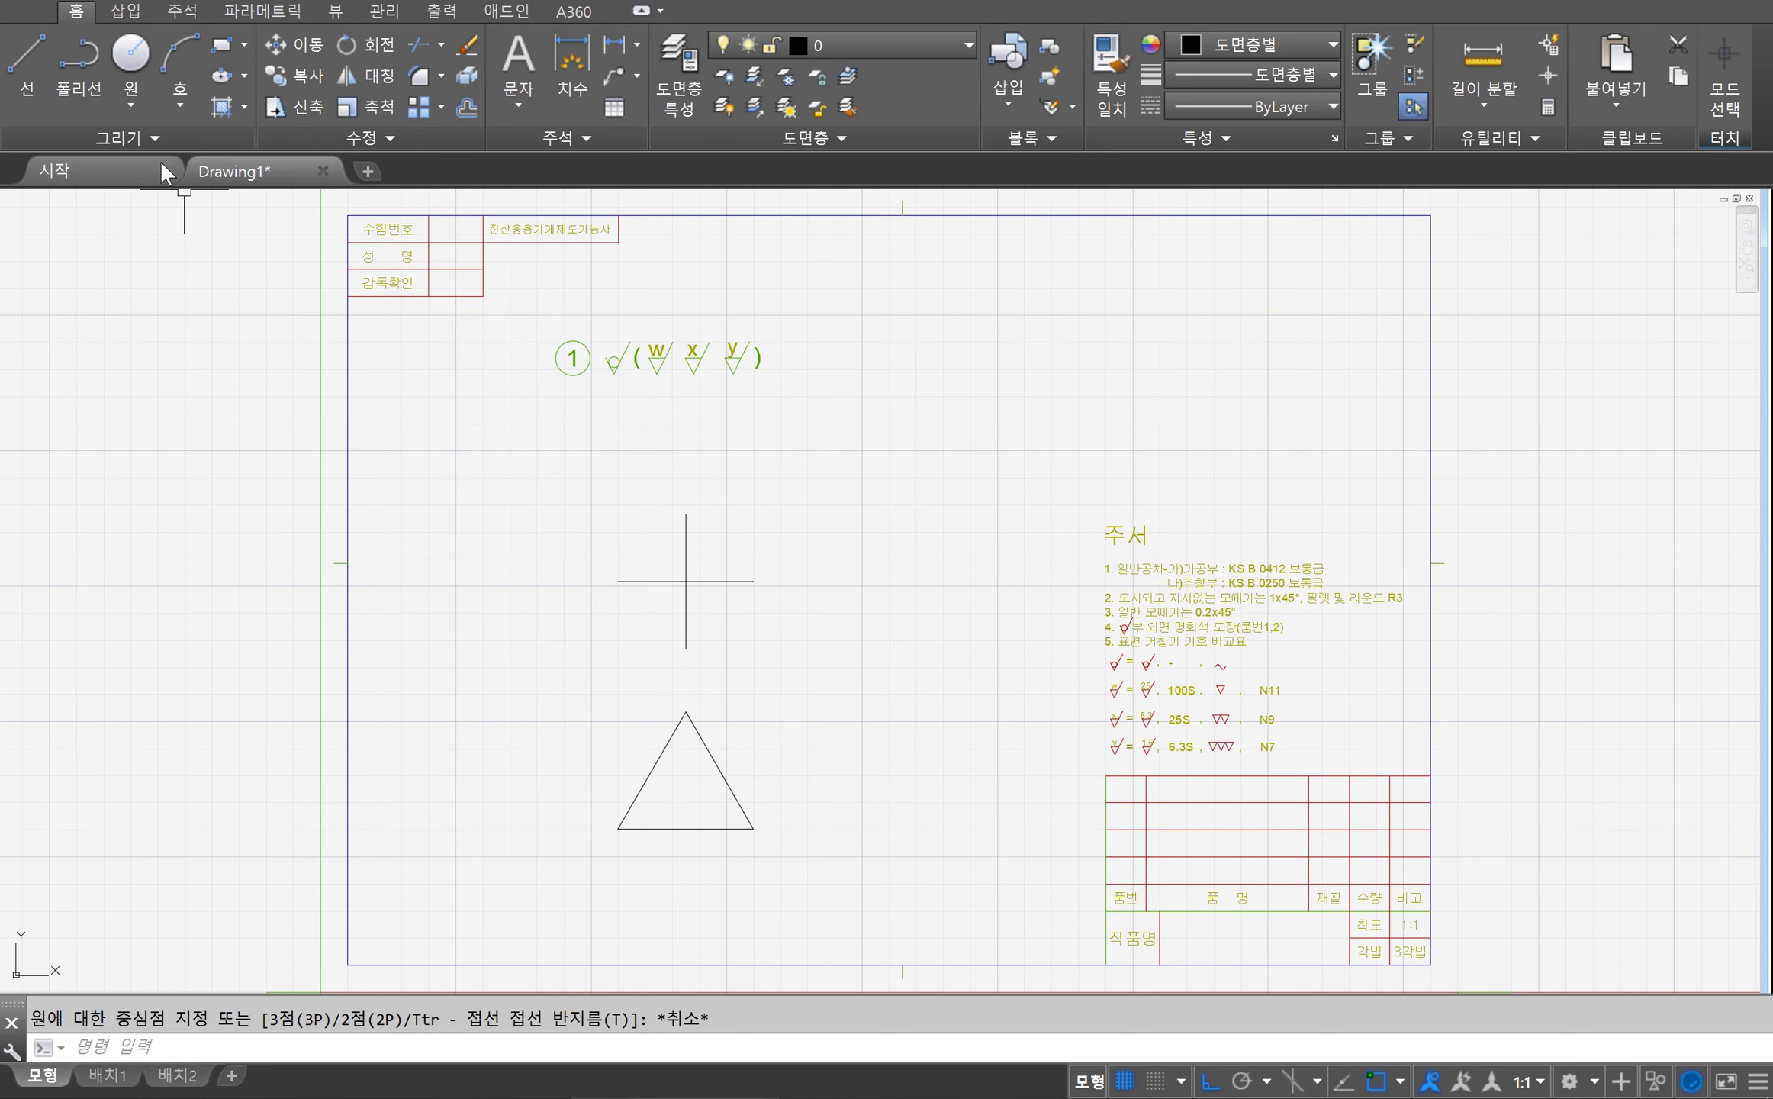
{"action": "left_click", "coordinate": [132, 108]}
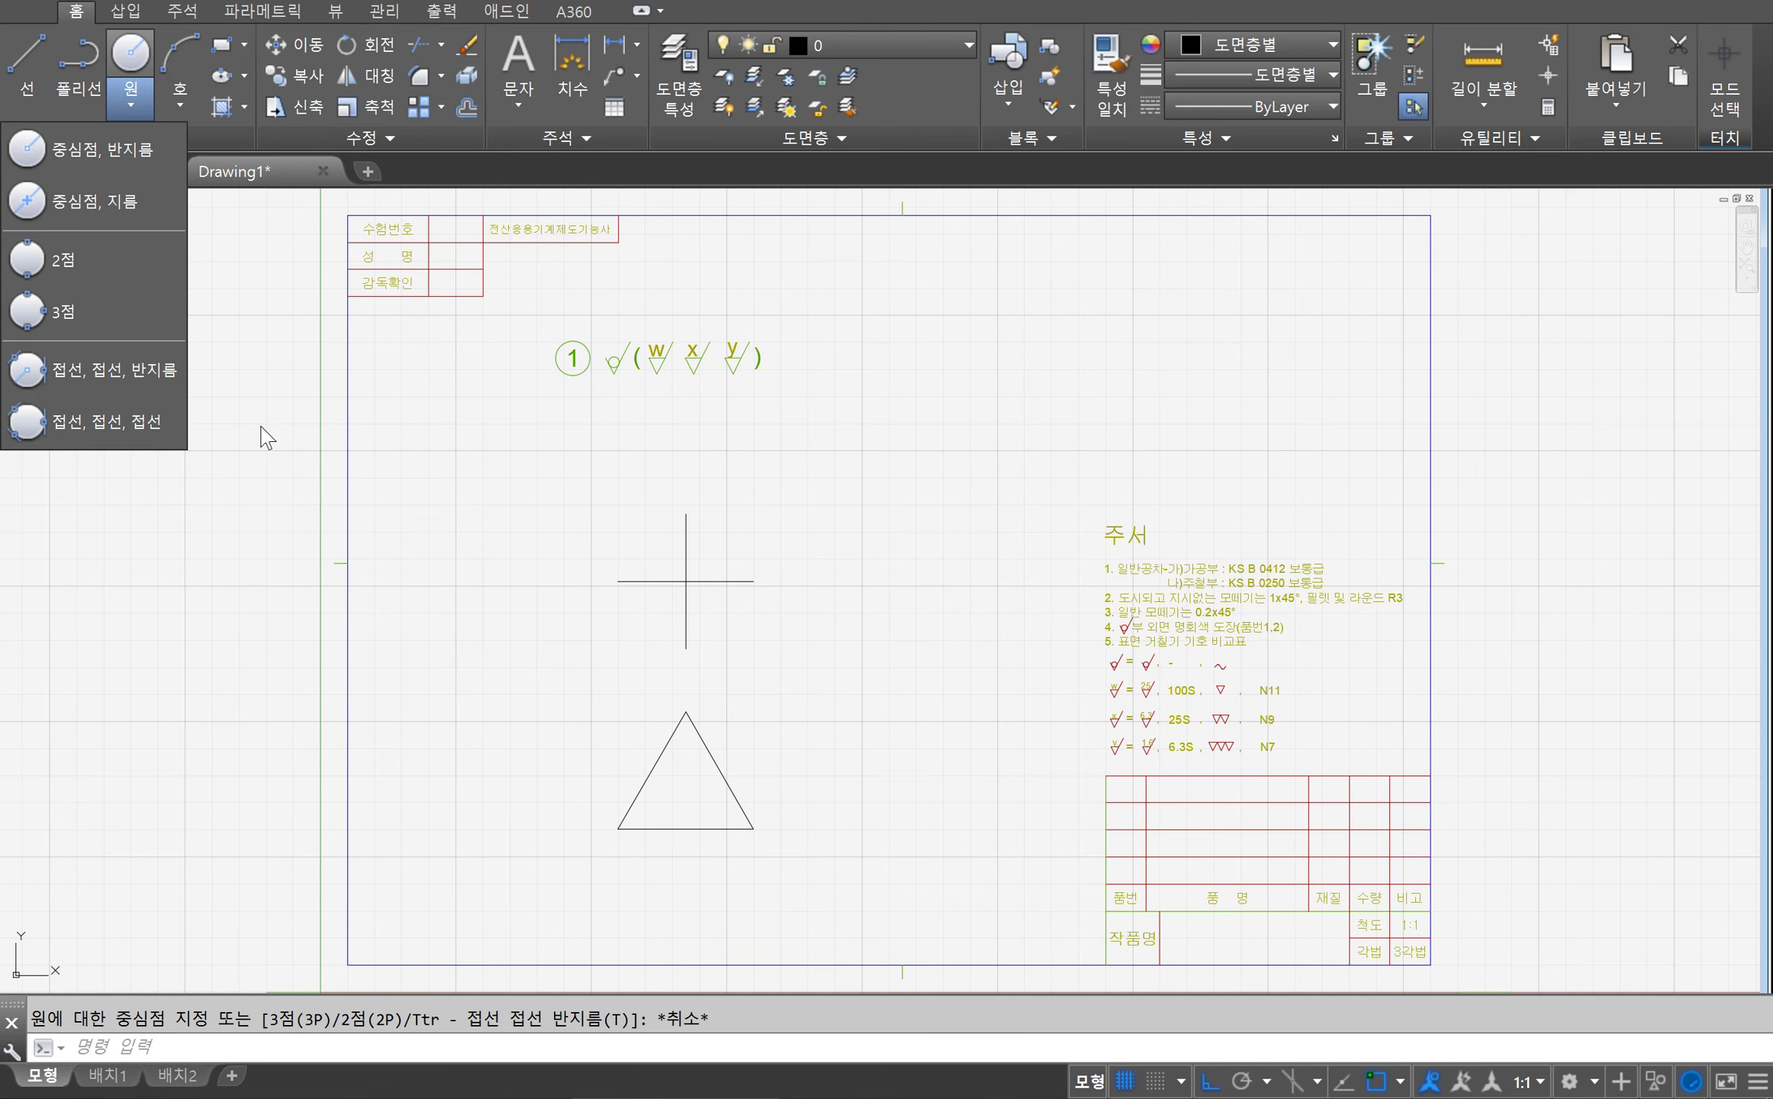
{"action": "key", "text": "Escape"}
{"action": "key", "text": "Escape"}
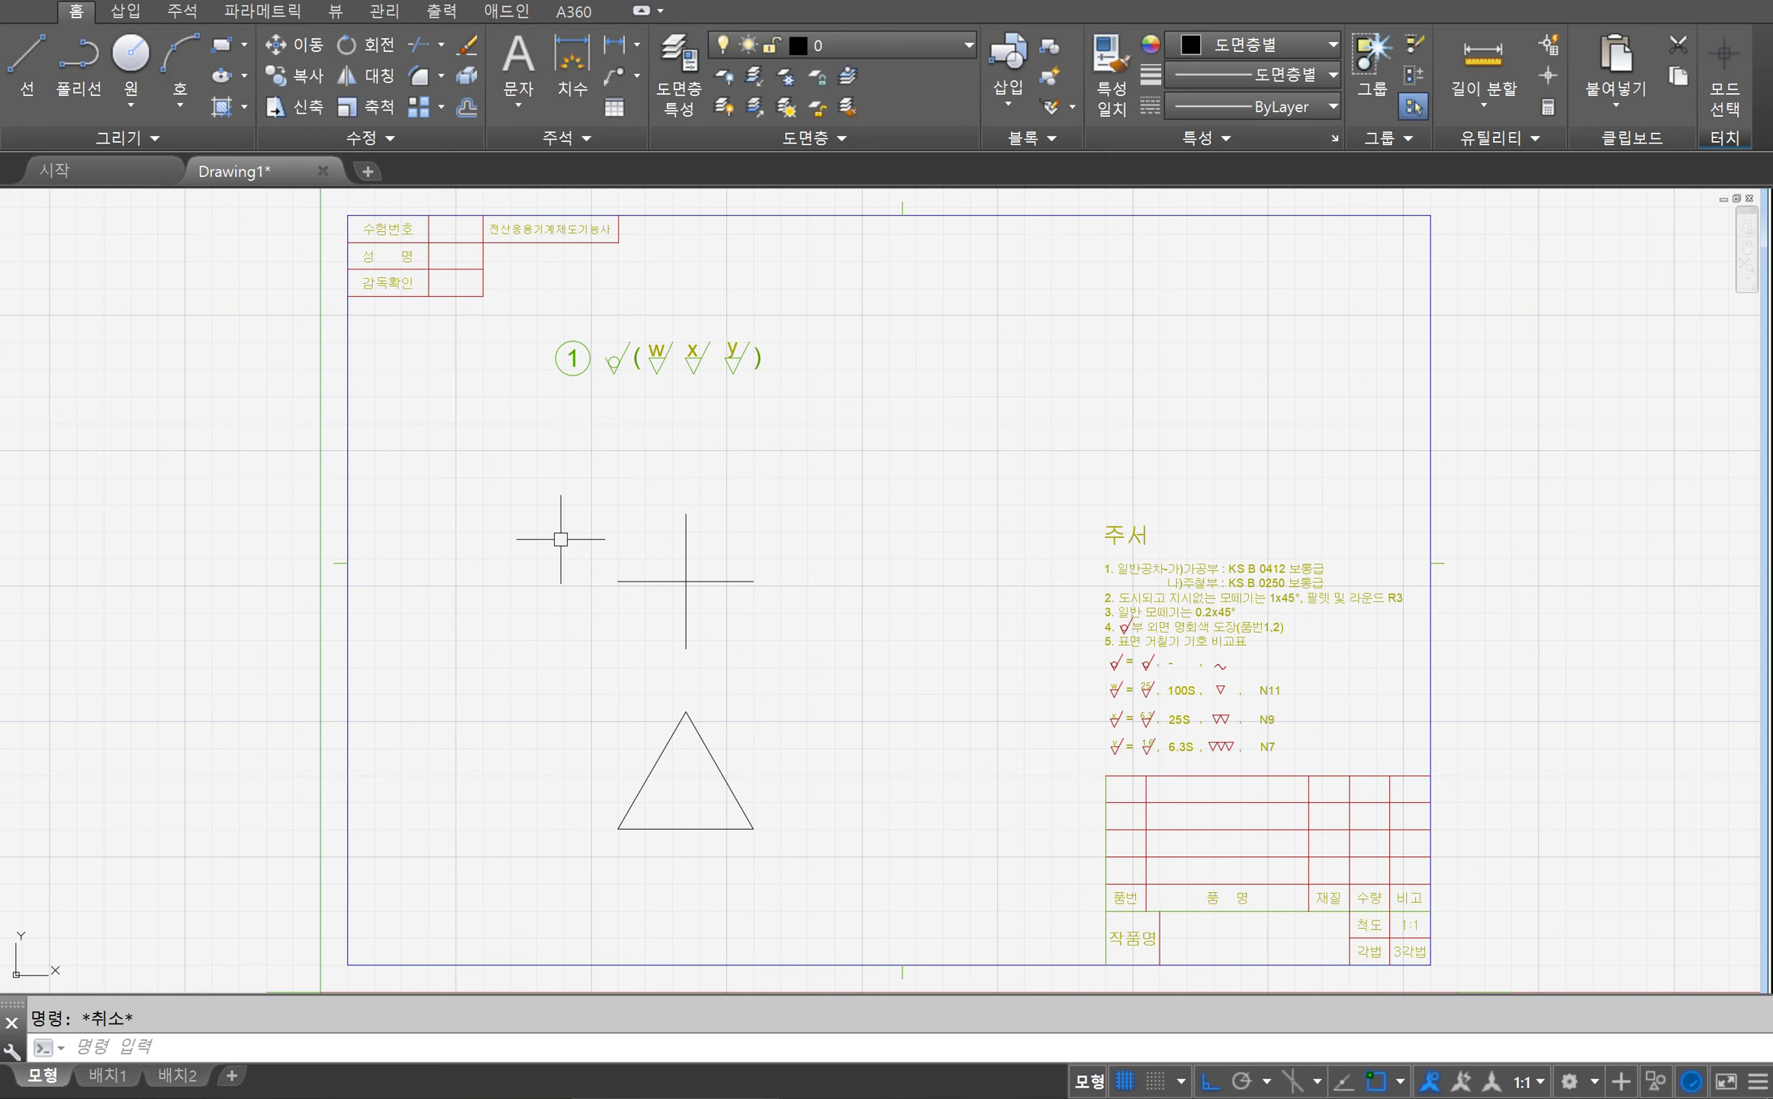
{"action": "type", "text": "c"}
Step: Draw a radius-10 circle centred on the cross intersection, then select it
{"action": "key", "text": "Return"}
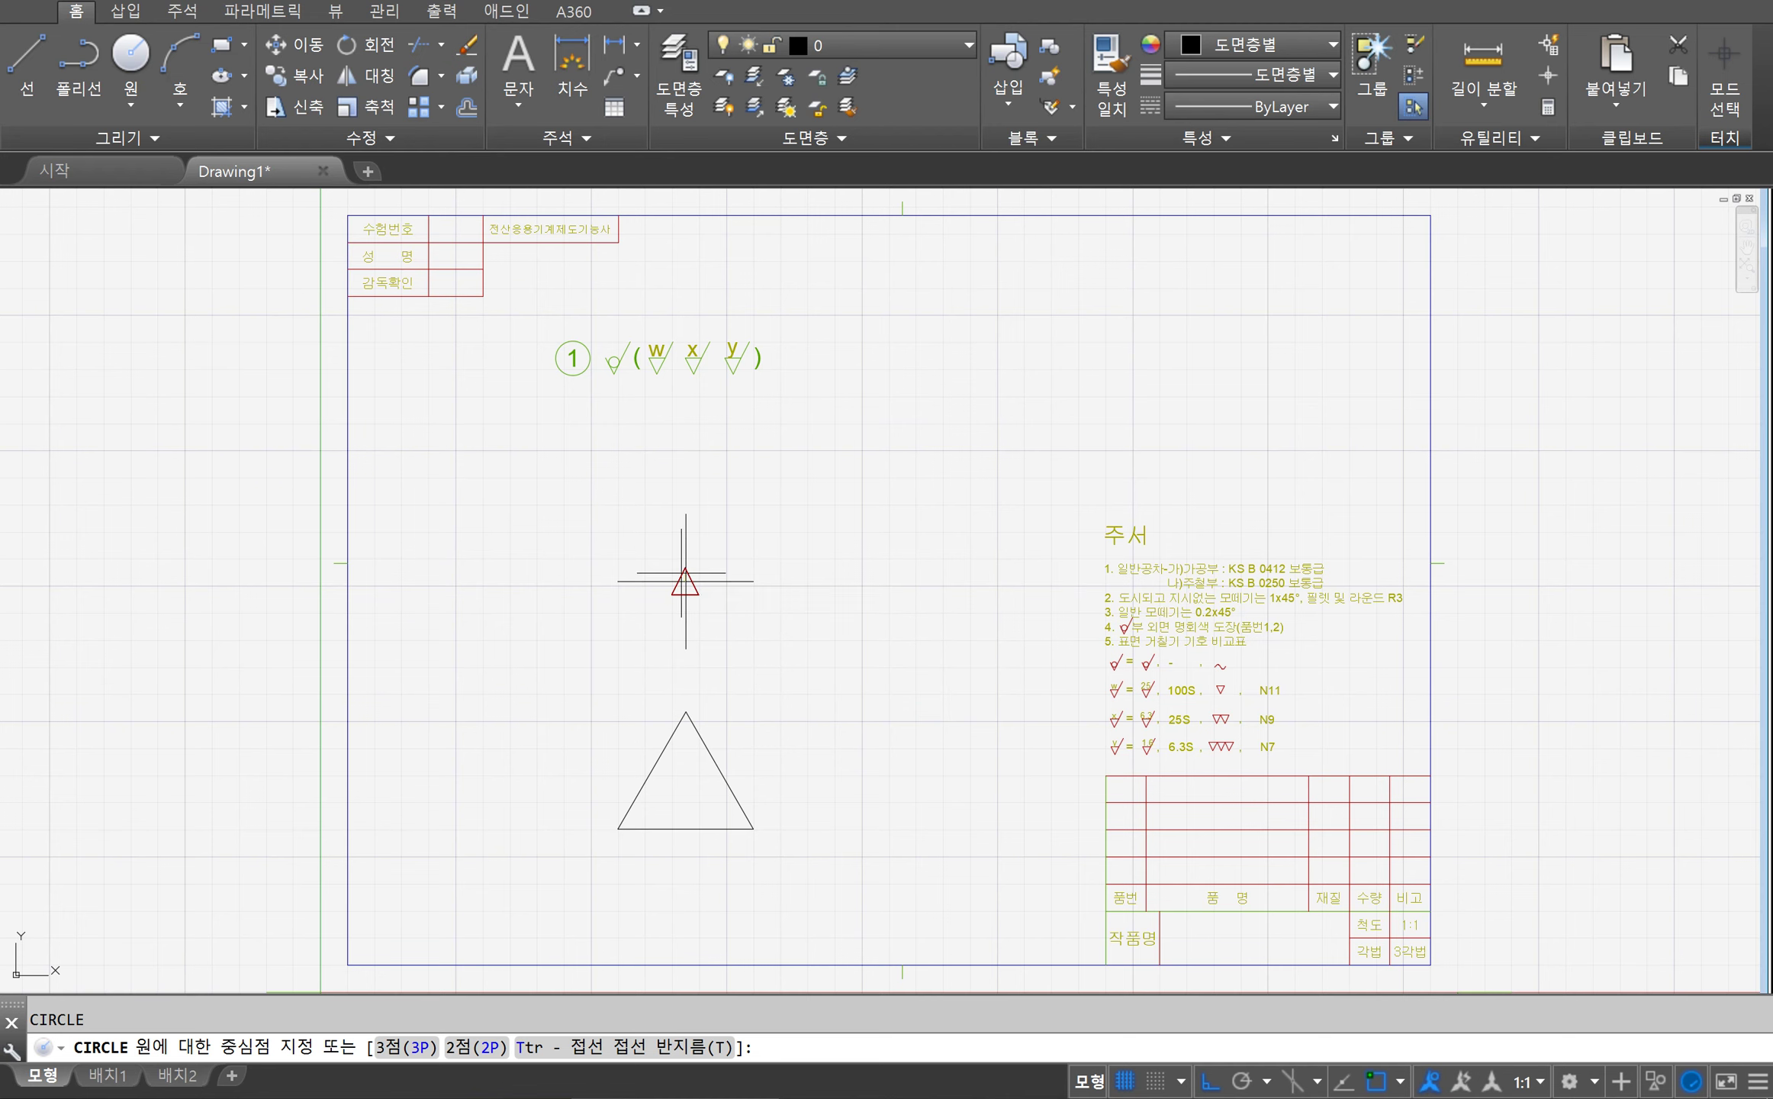
{"action": "left_click", "coordinate": [685, 582]}
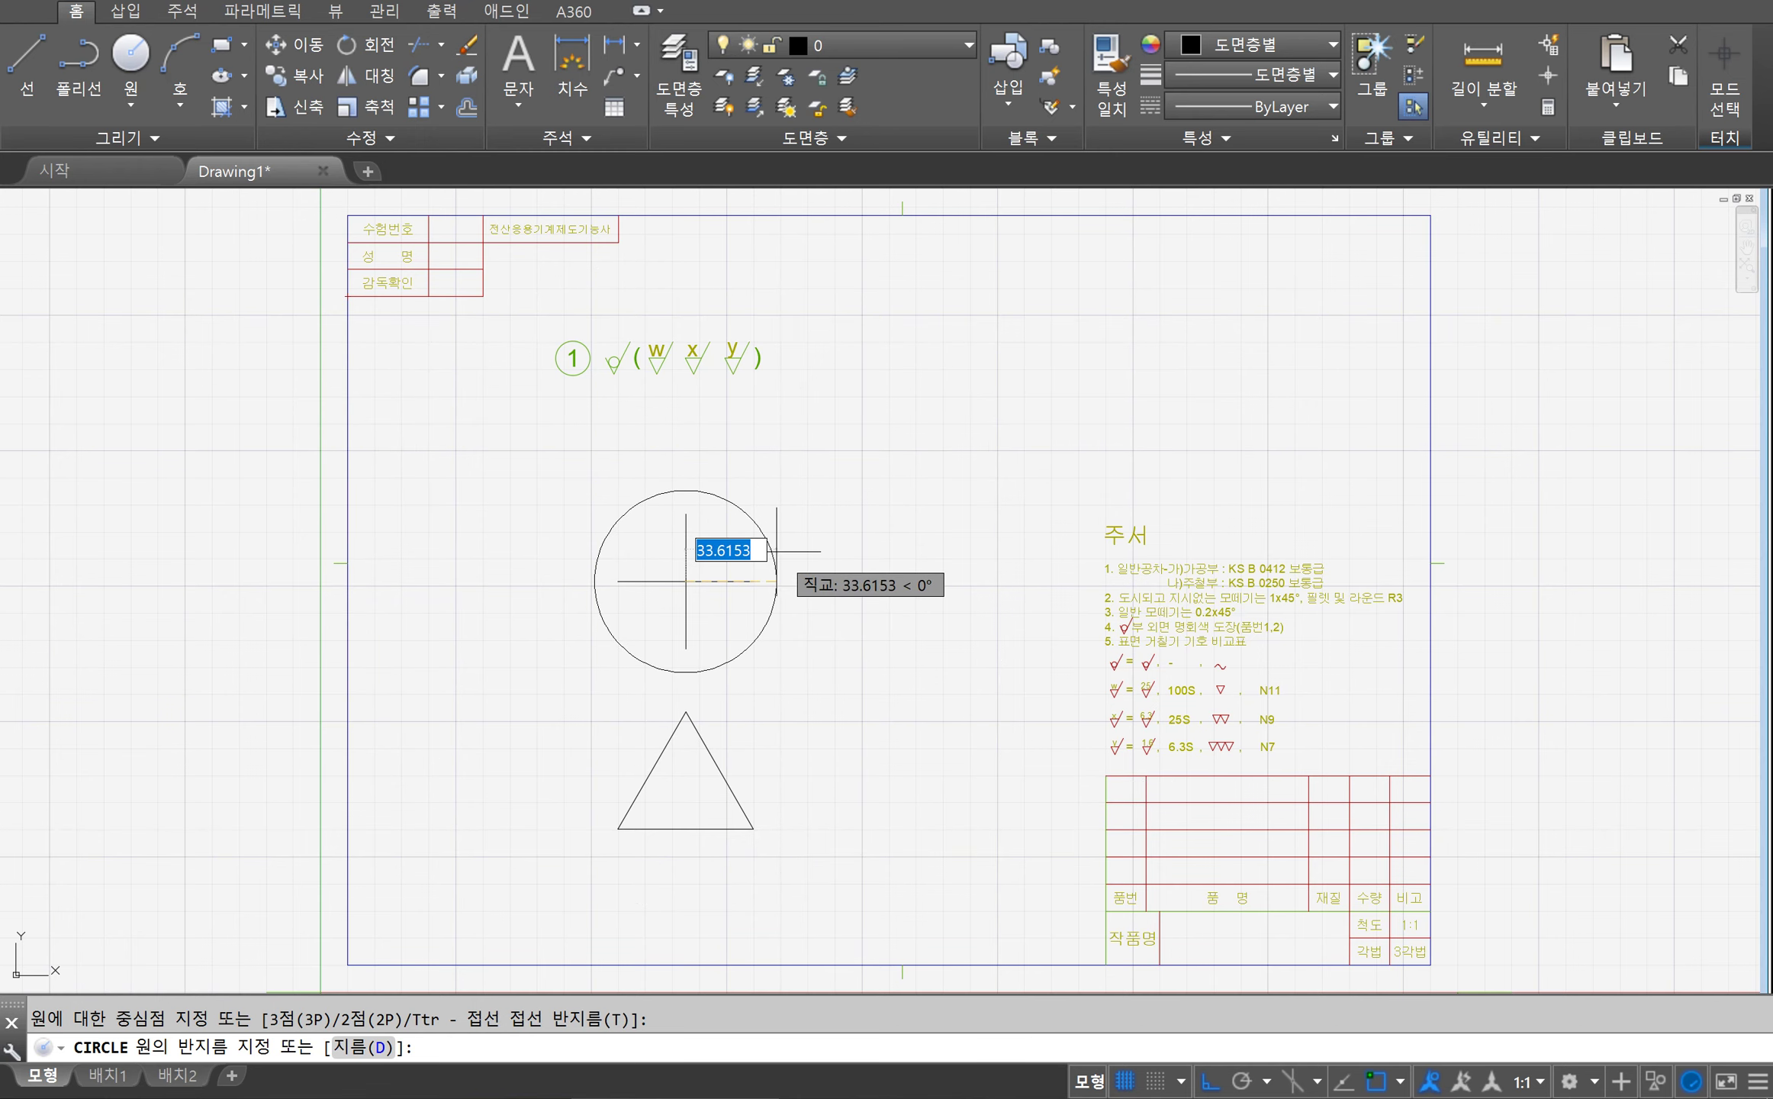
{"action": "type", "text": "10"}
{"action": "key", "text": "Return"}
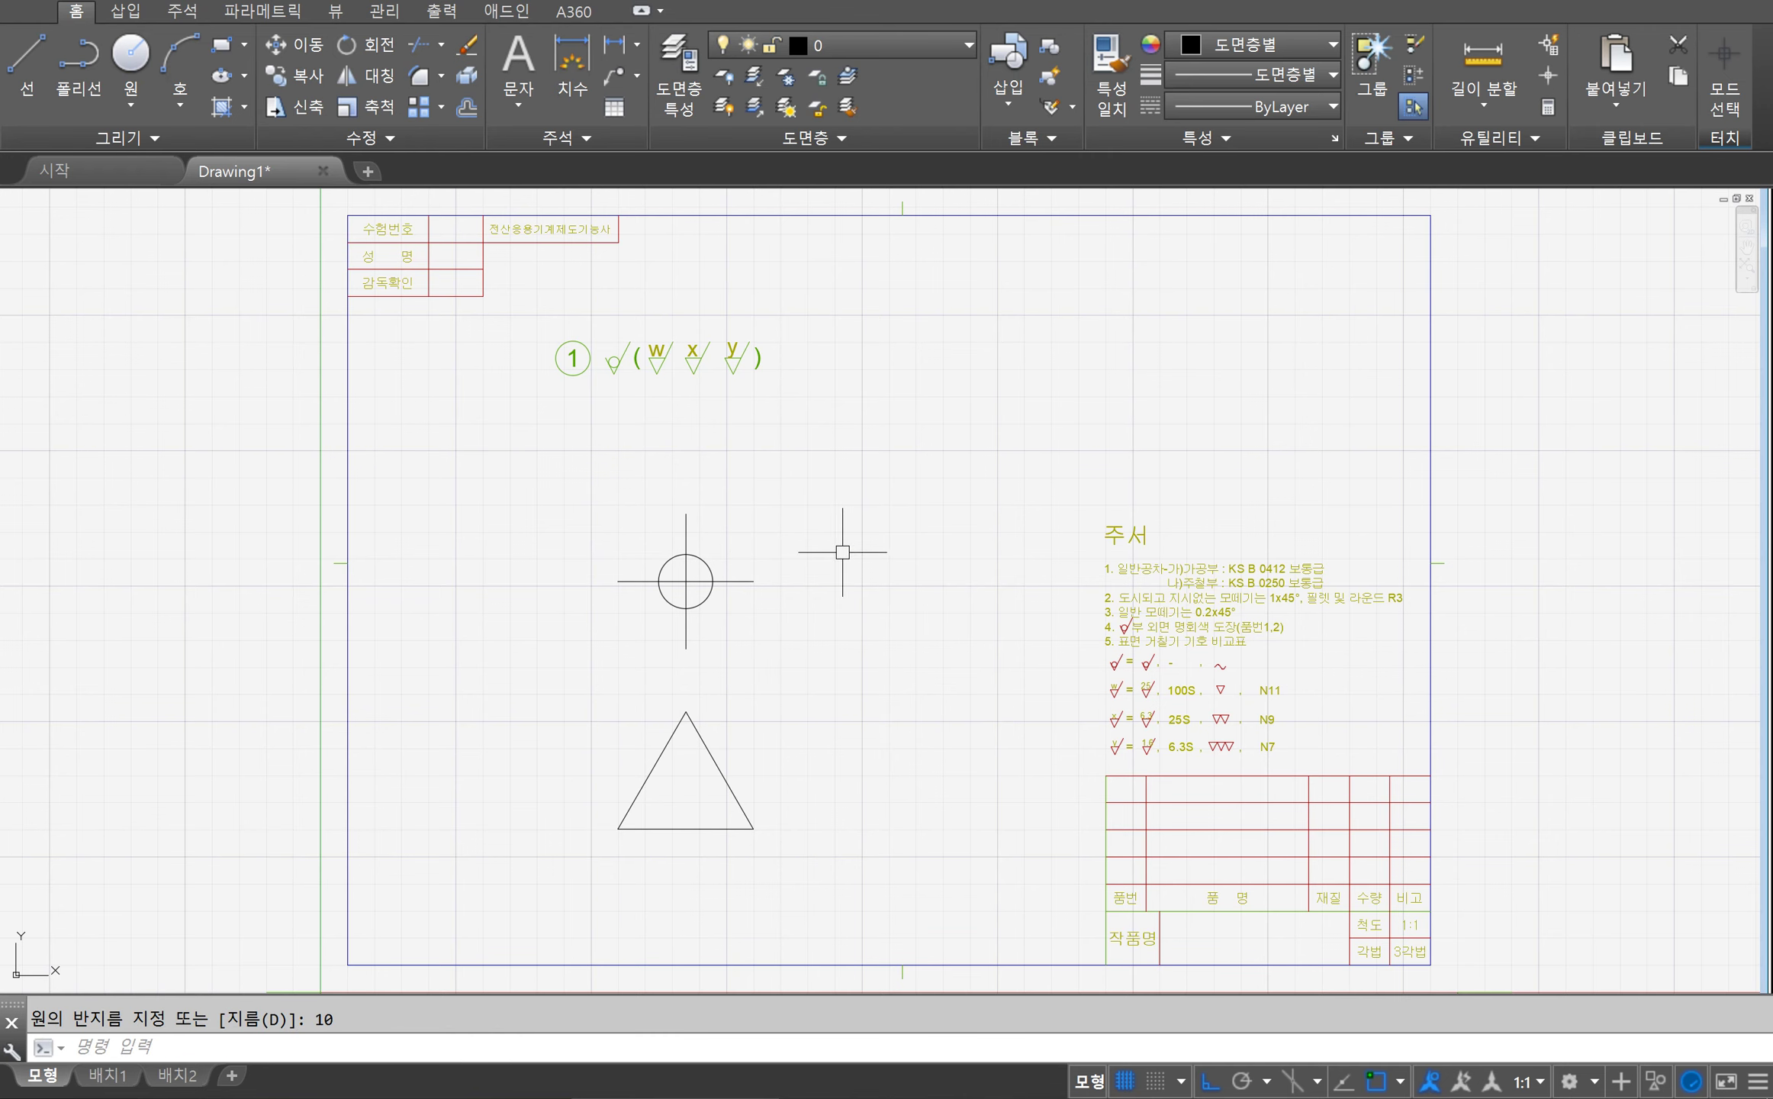
{"action": "left_click", "coordinate": [135, 107]}
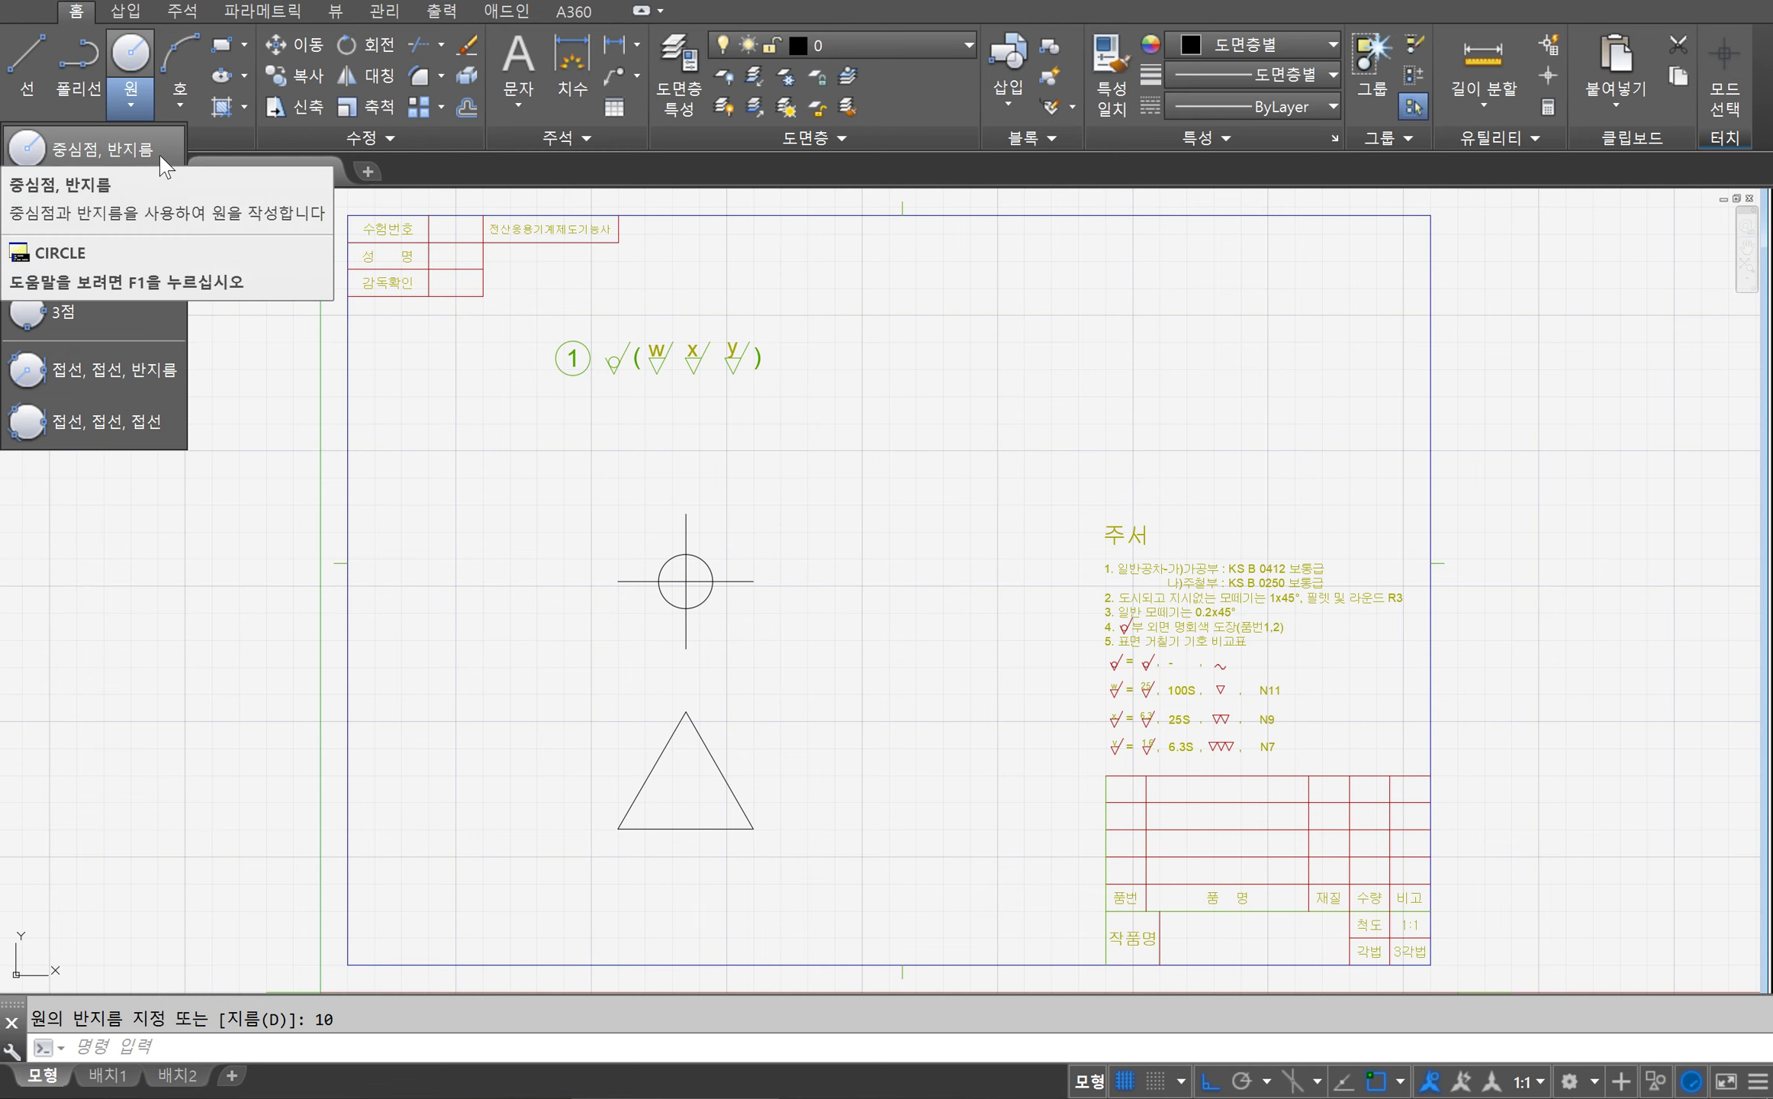
{"action": "mouse_move", "coordinate": [97, 147]}
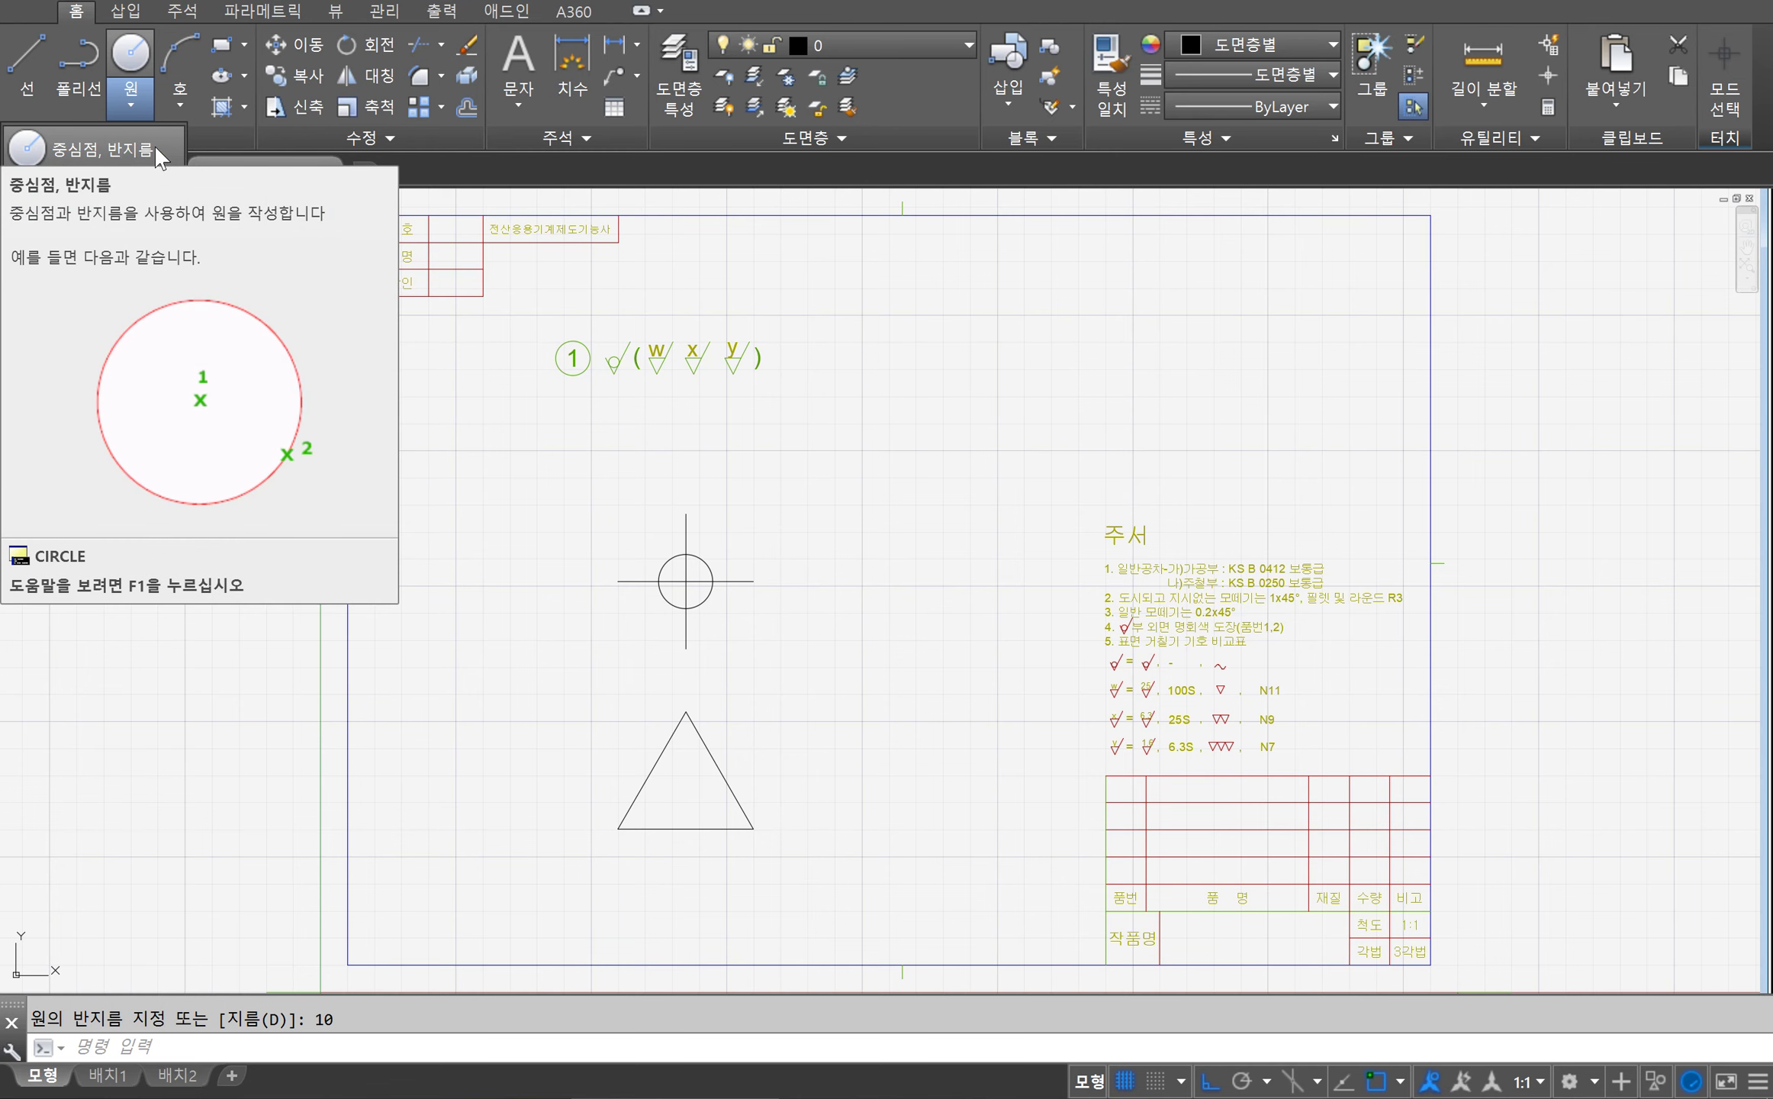
{"action": "key", "text": "Escape"}
{"action": "key", "text": "Escape"}
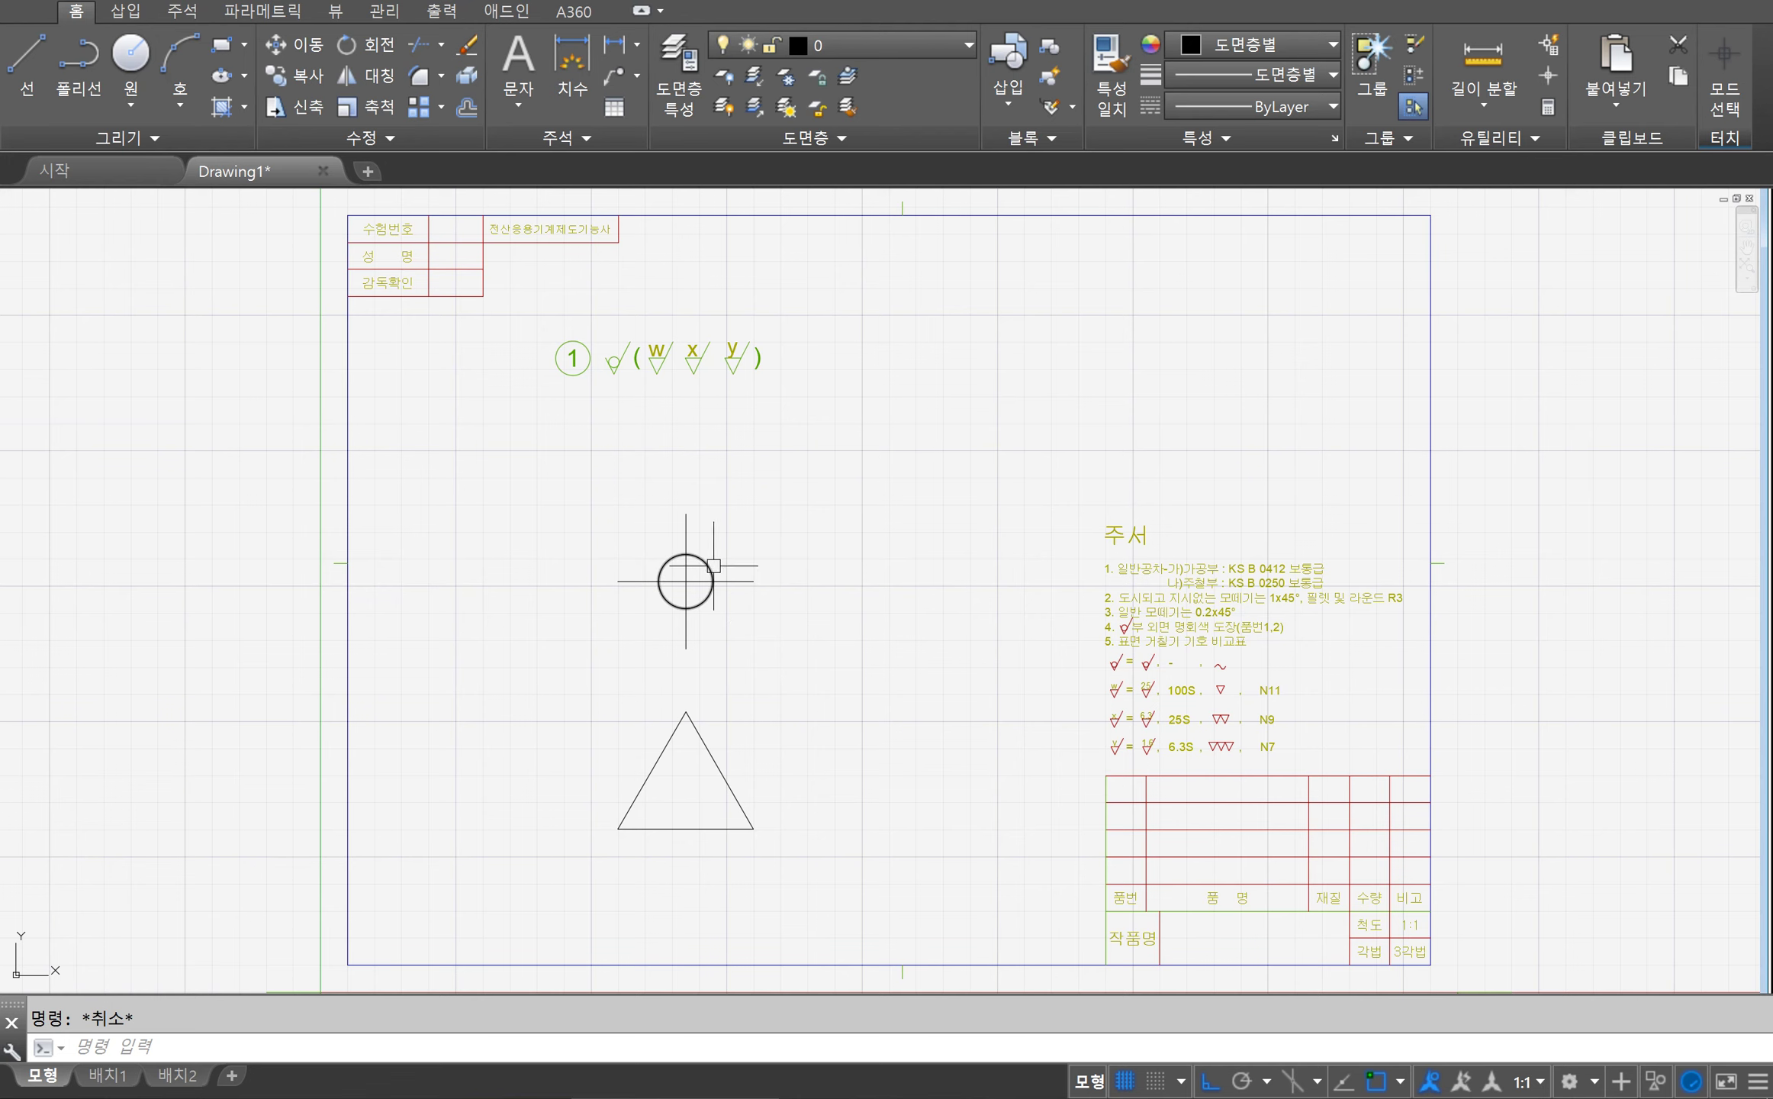
{"action": "left_click", "coordinate": [713, 565]}
Step: Erase the circle and redraw it with Center-Radius, radius 10, on the cross mark
{"action": "key", "text": "Delete"}
{"action": "left_click", "coordinate": [145, 98]}
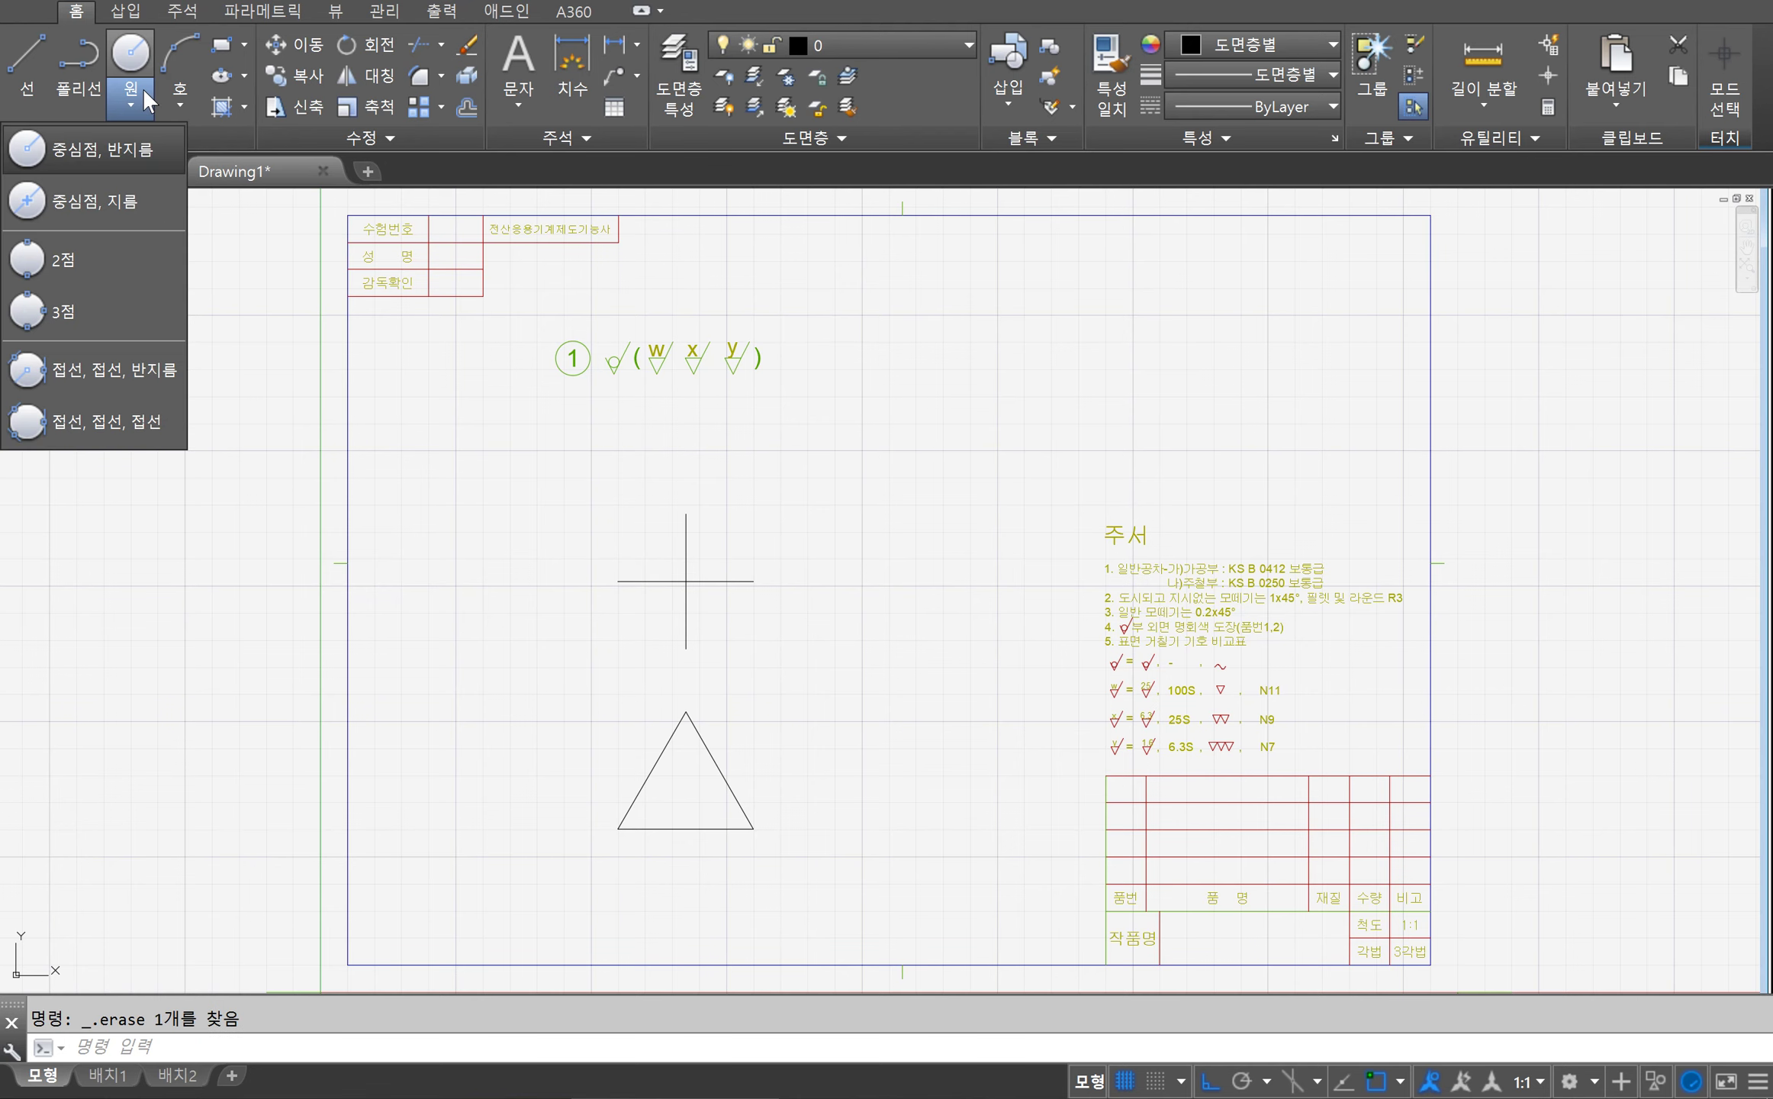
{"action": "left_click", "coordinate": [115, 150]}
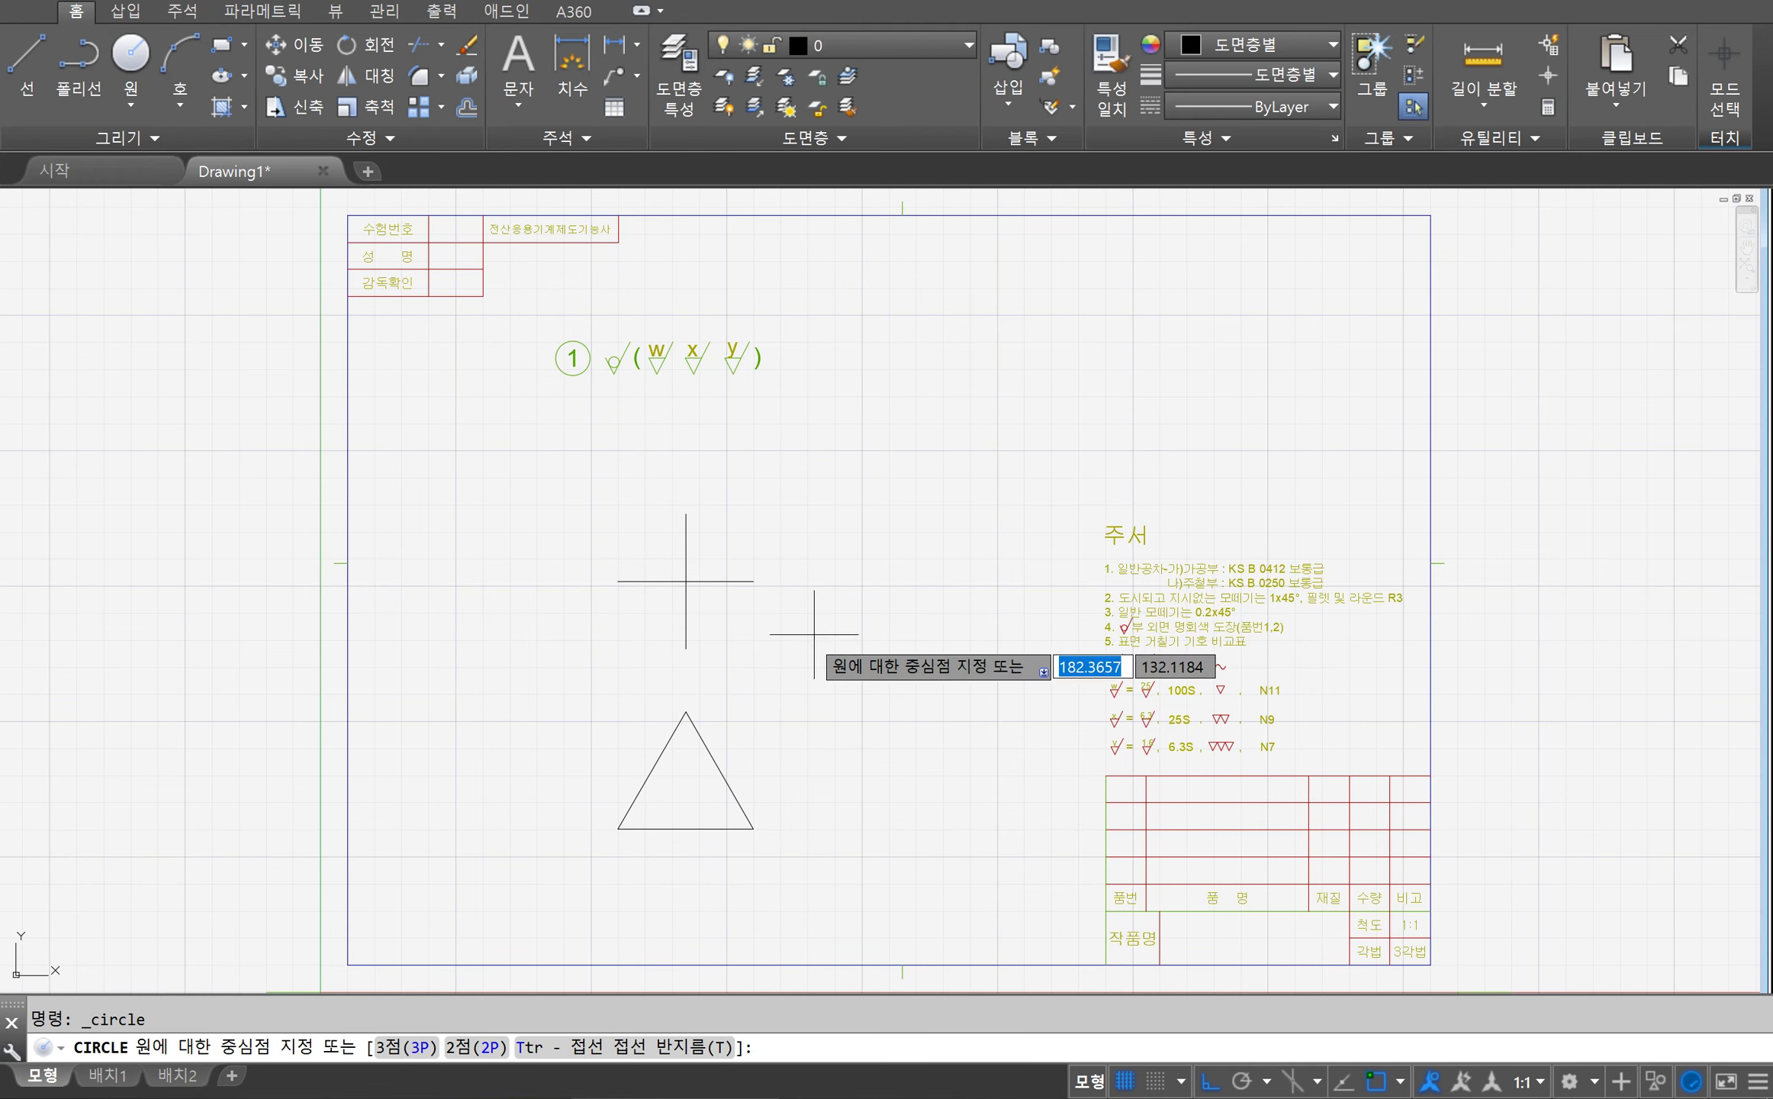
{"action": "left_click", "coordinate": [686, 581]}
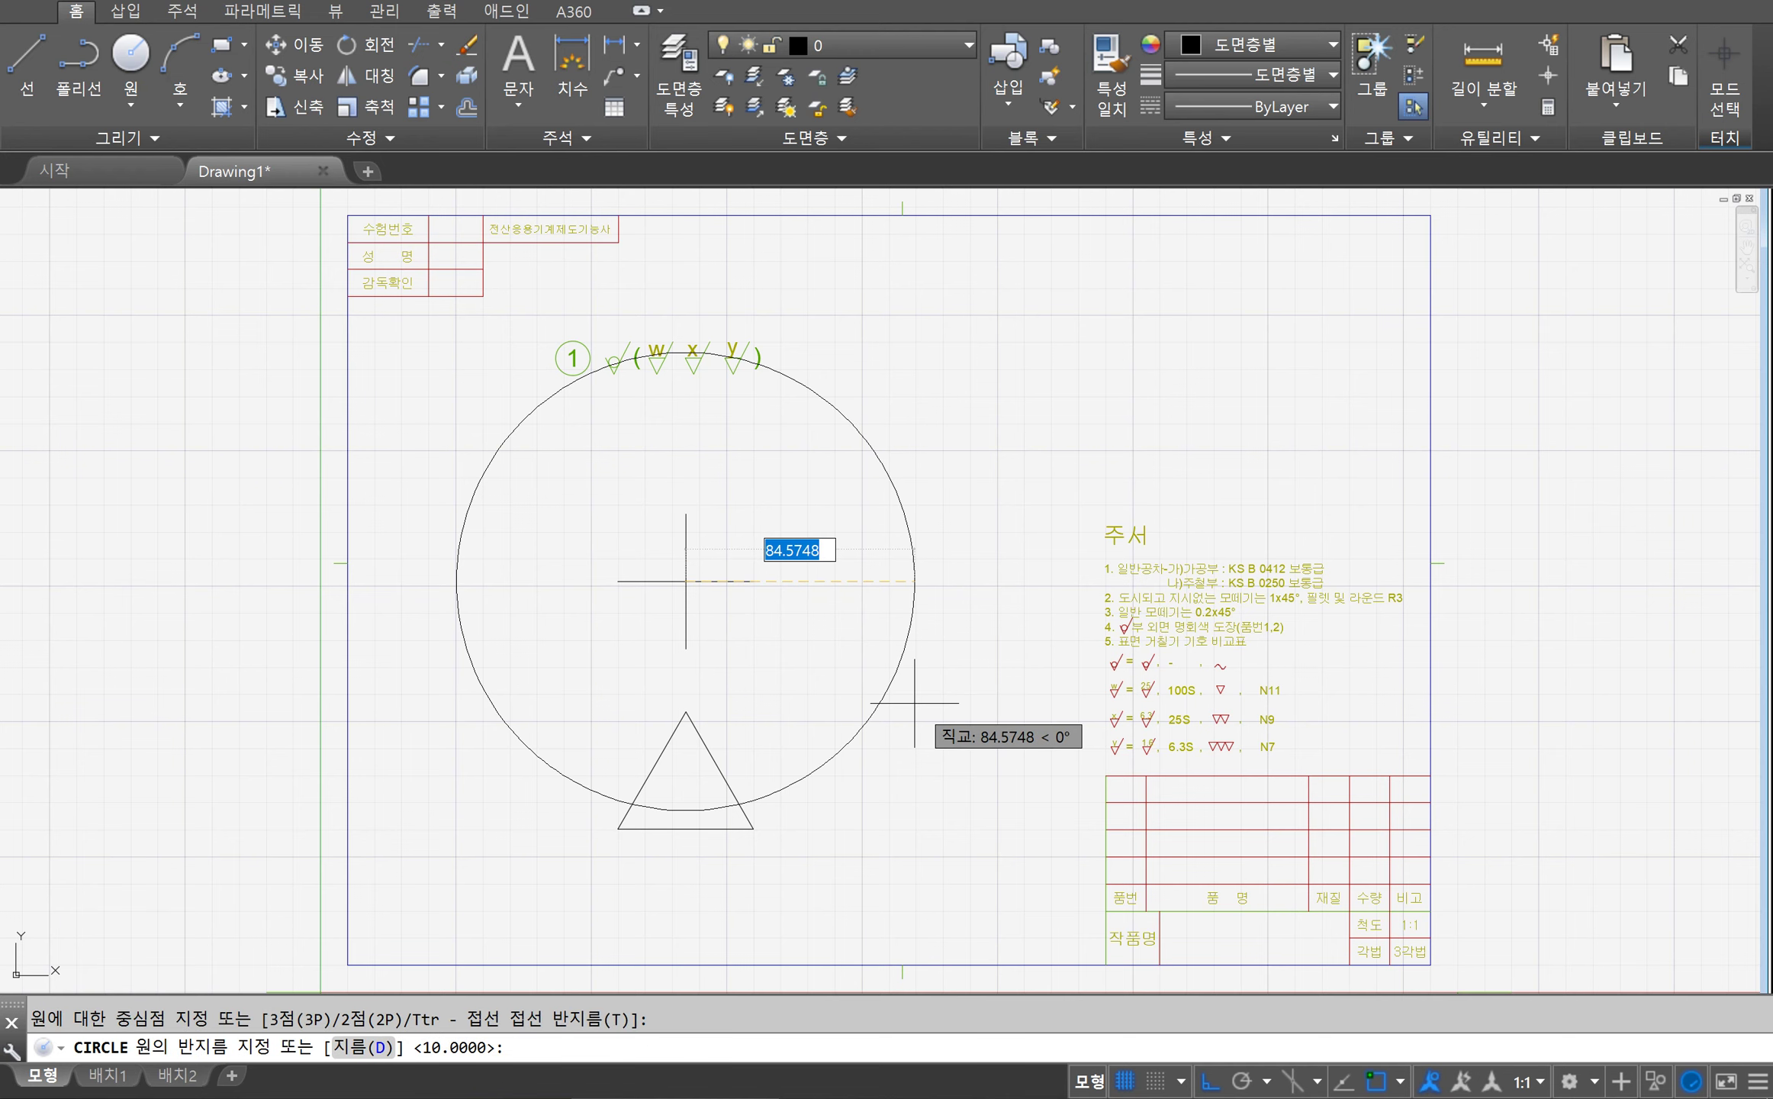
{"action": "type", "text": "10"}
{"action": "key", "text": "Return"}
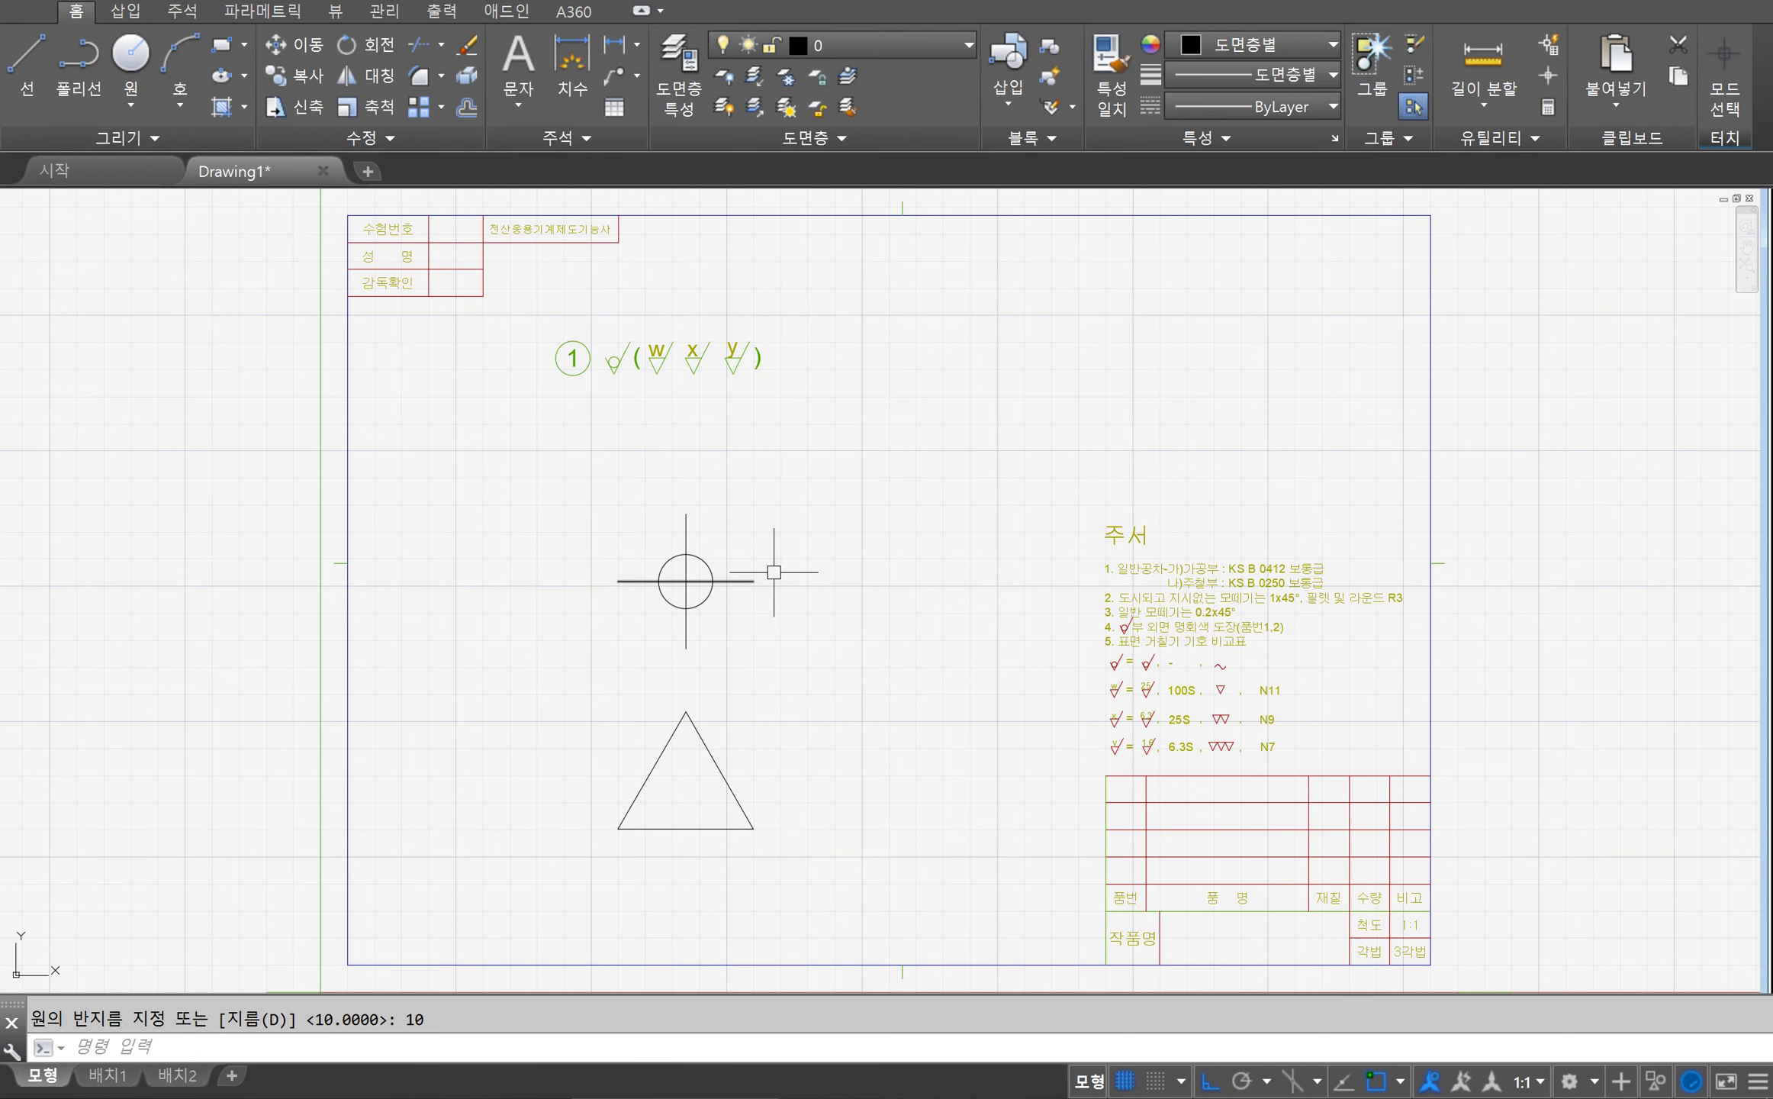
Step: Add a concentric circle of diameter 40 on the same centre
{"action": "type", "text": "c"}
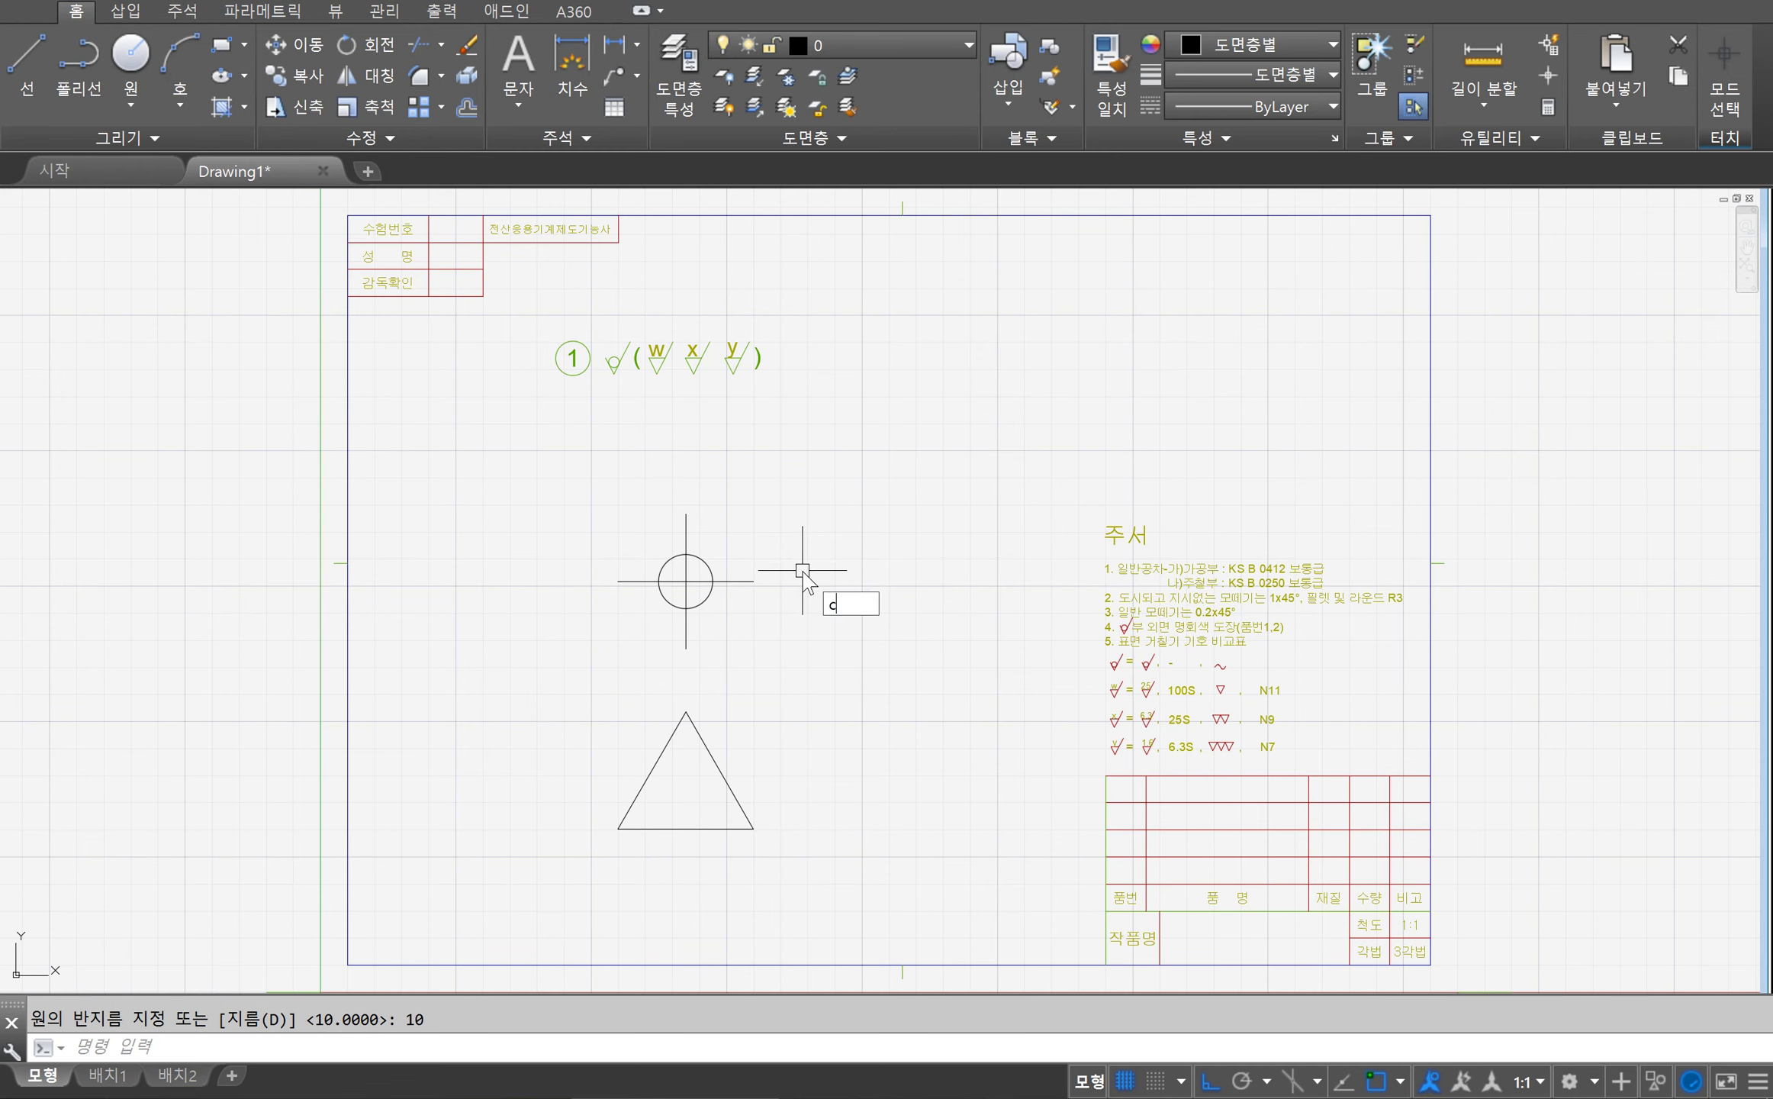
{"action": "key", "text": "Return"}
{"action": "left_click", "coordinate": [685, 580]}
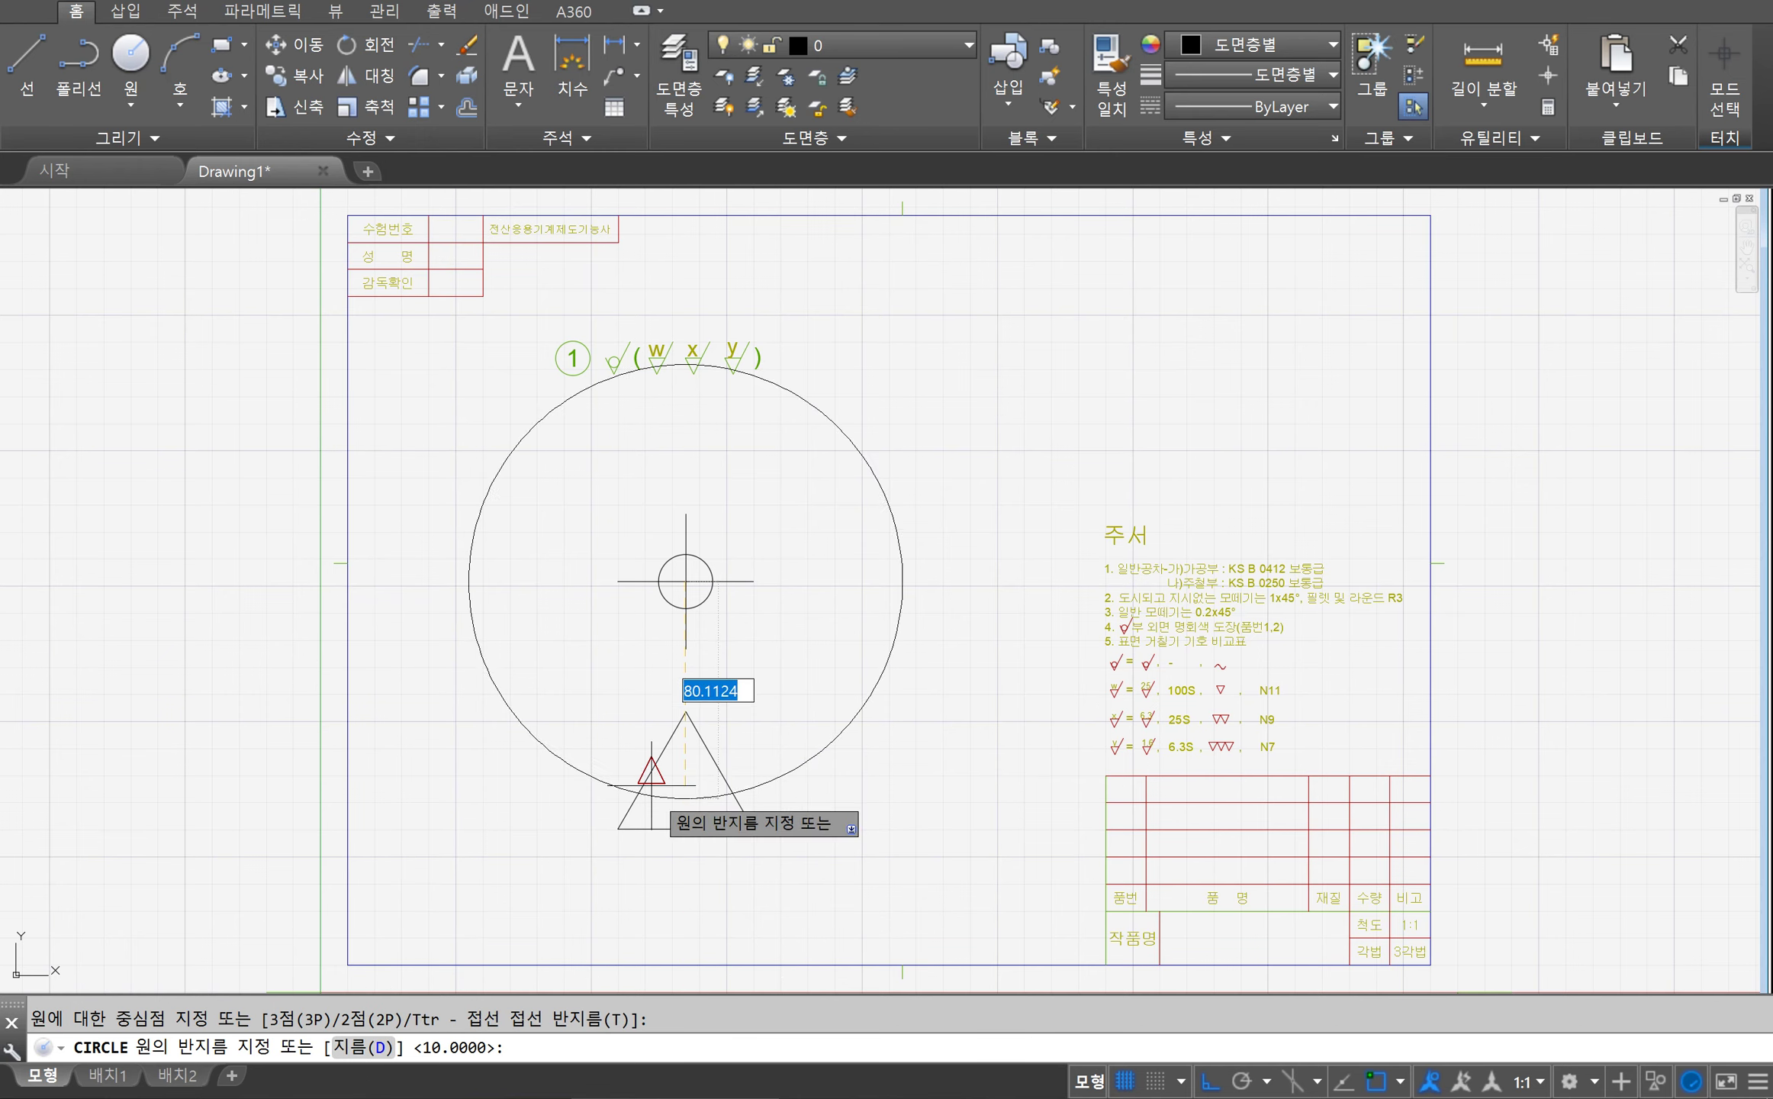
{"action": "left_click", "coordinate": [386, 1040]}
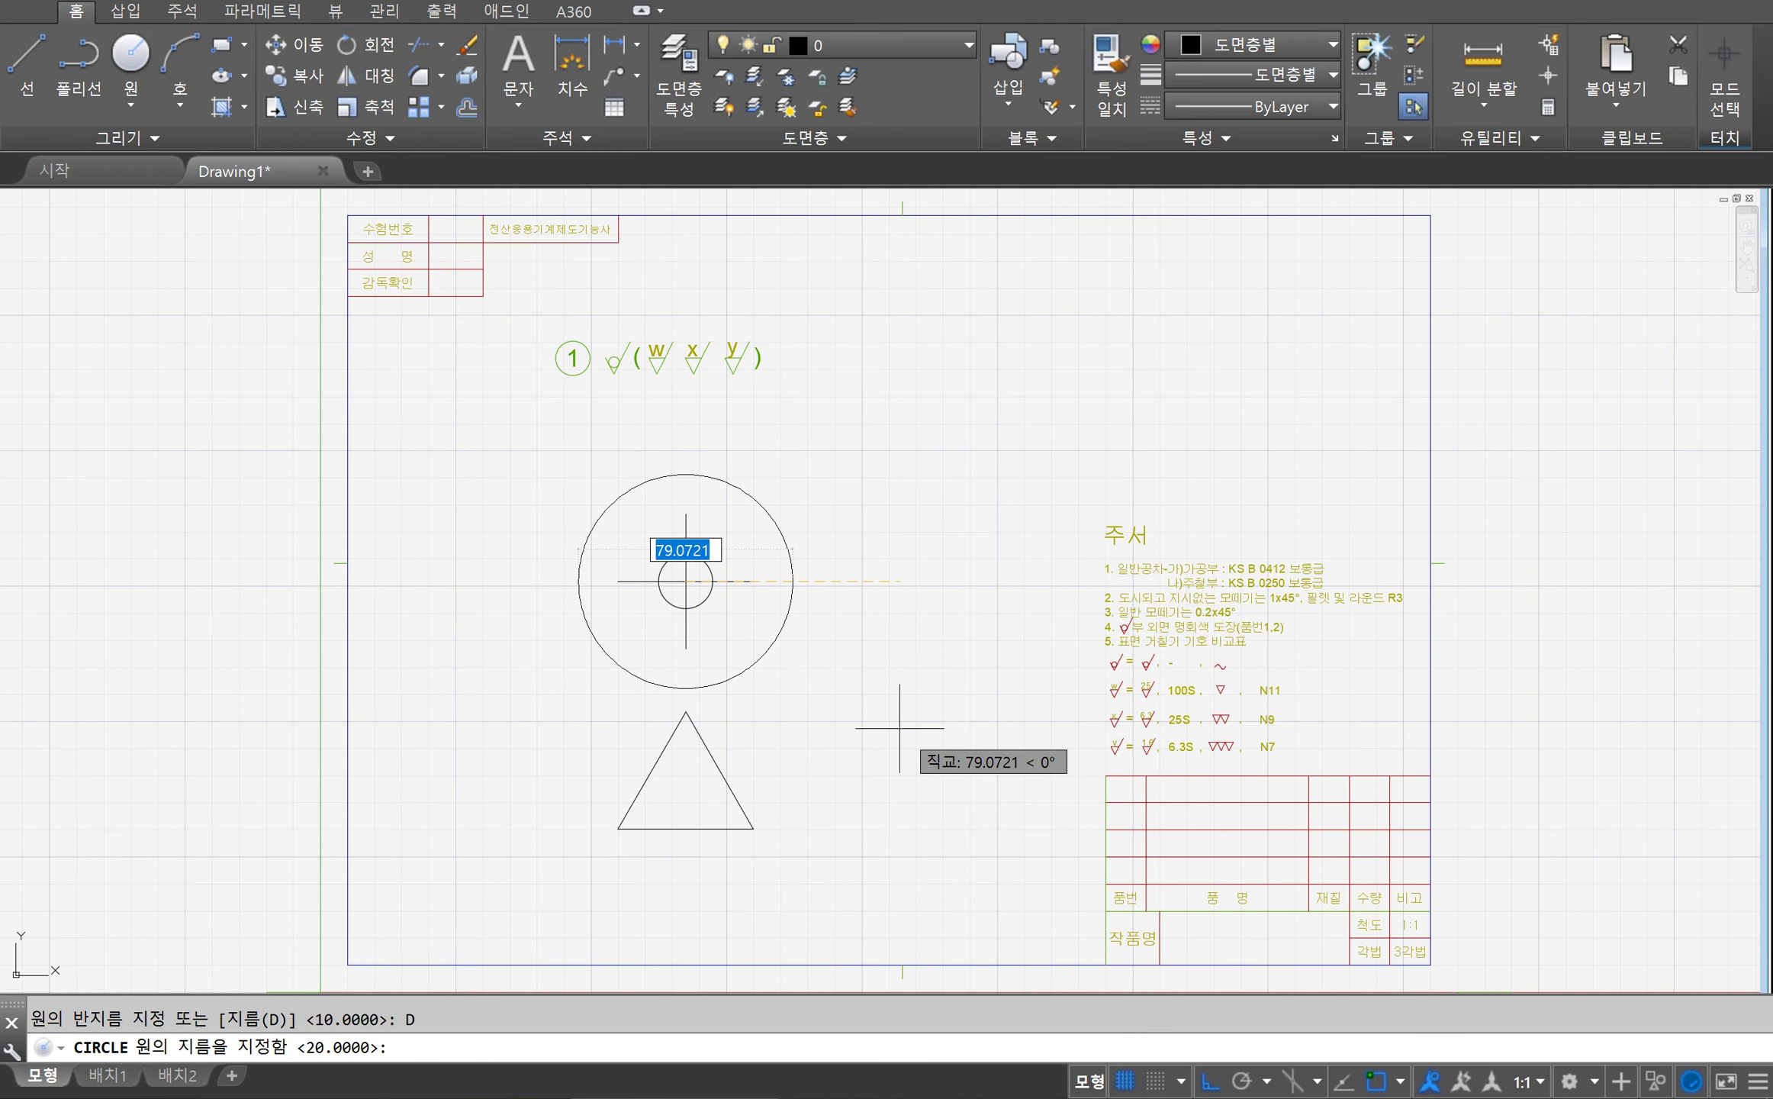
{"action": "type", "text": "40"}
{"action": "key", "text": "Return"}
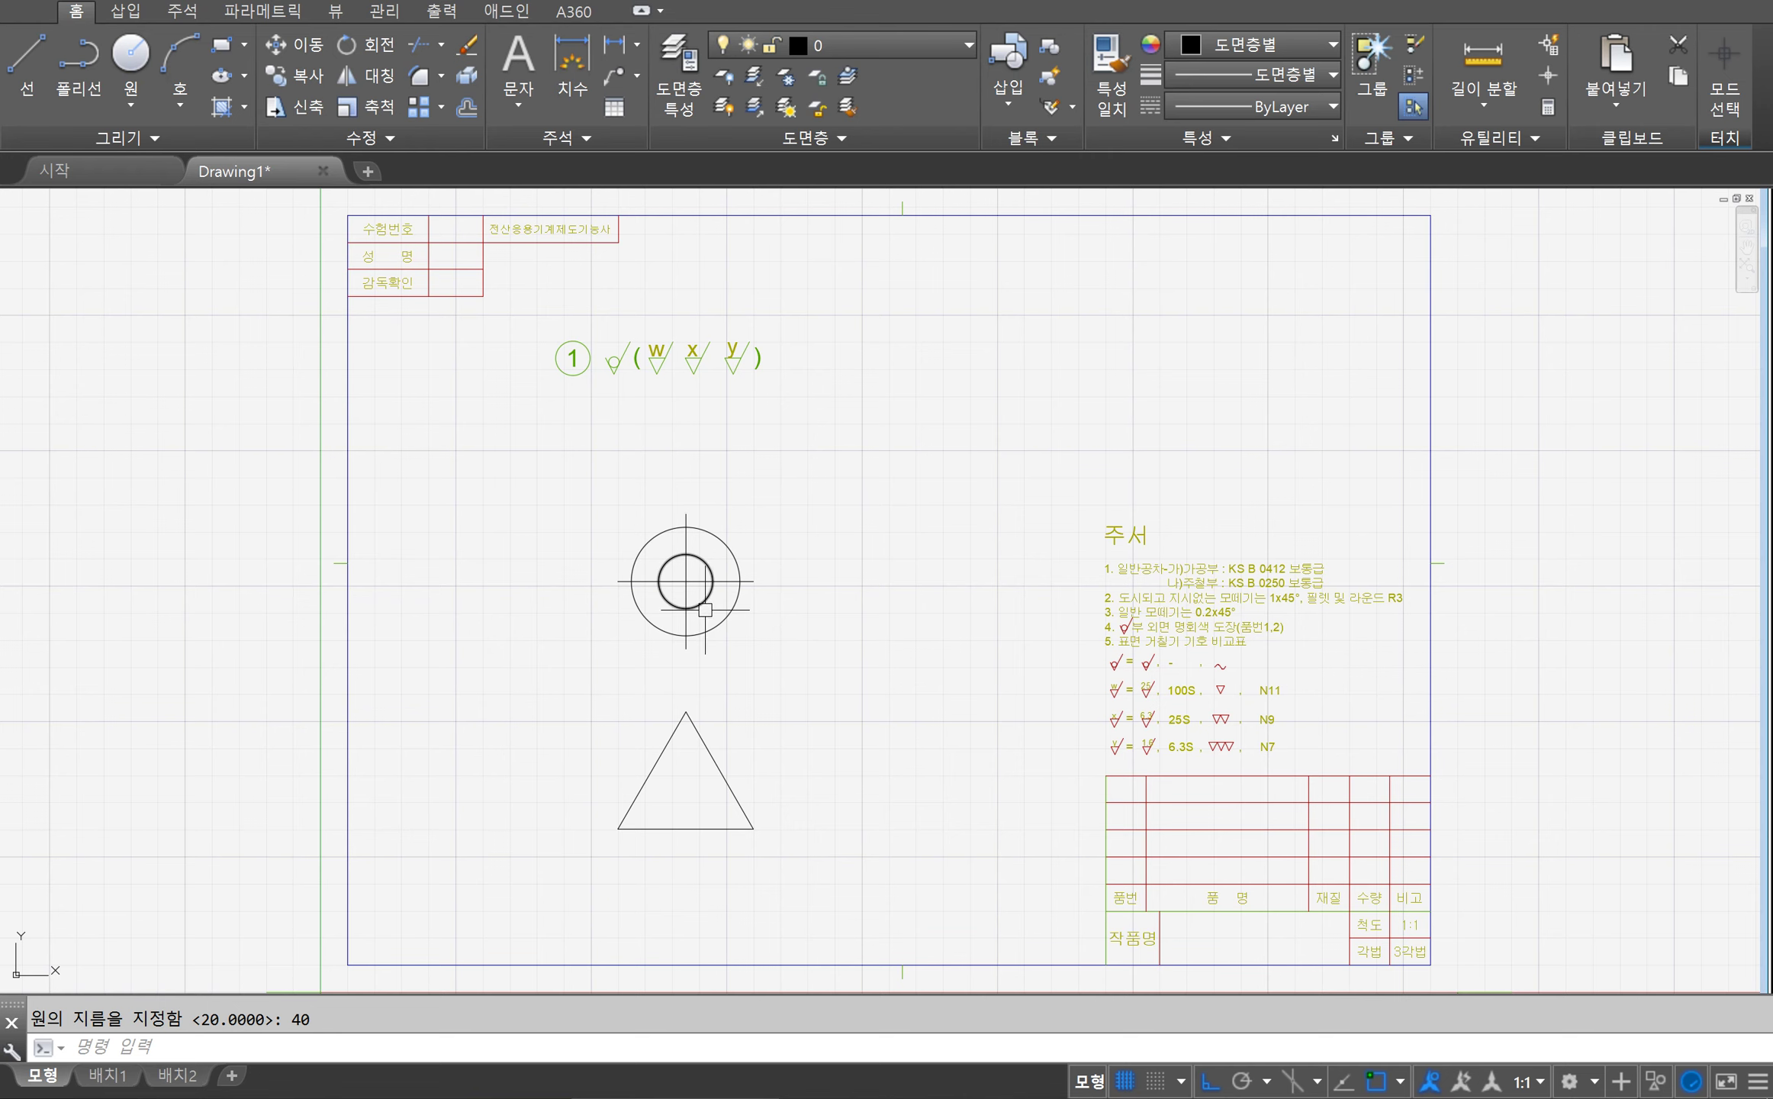
{"action": "left_click", "coordinate": [140, 107]}
{"action": "key", "text": "Escape"}
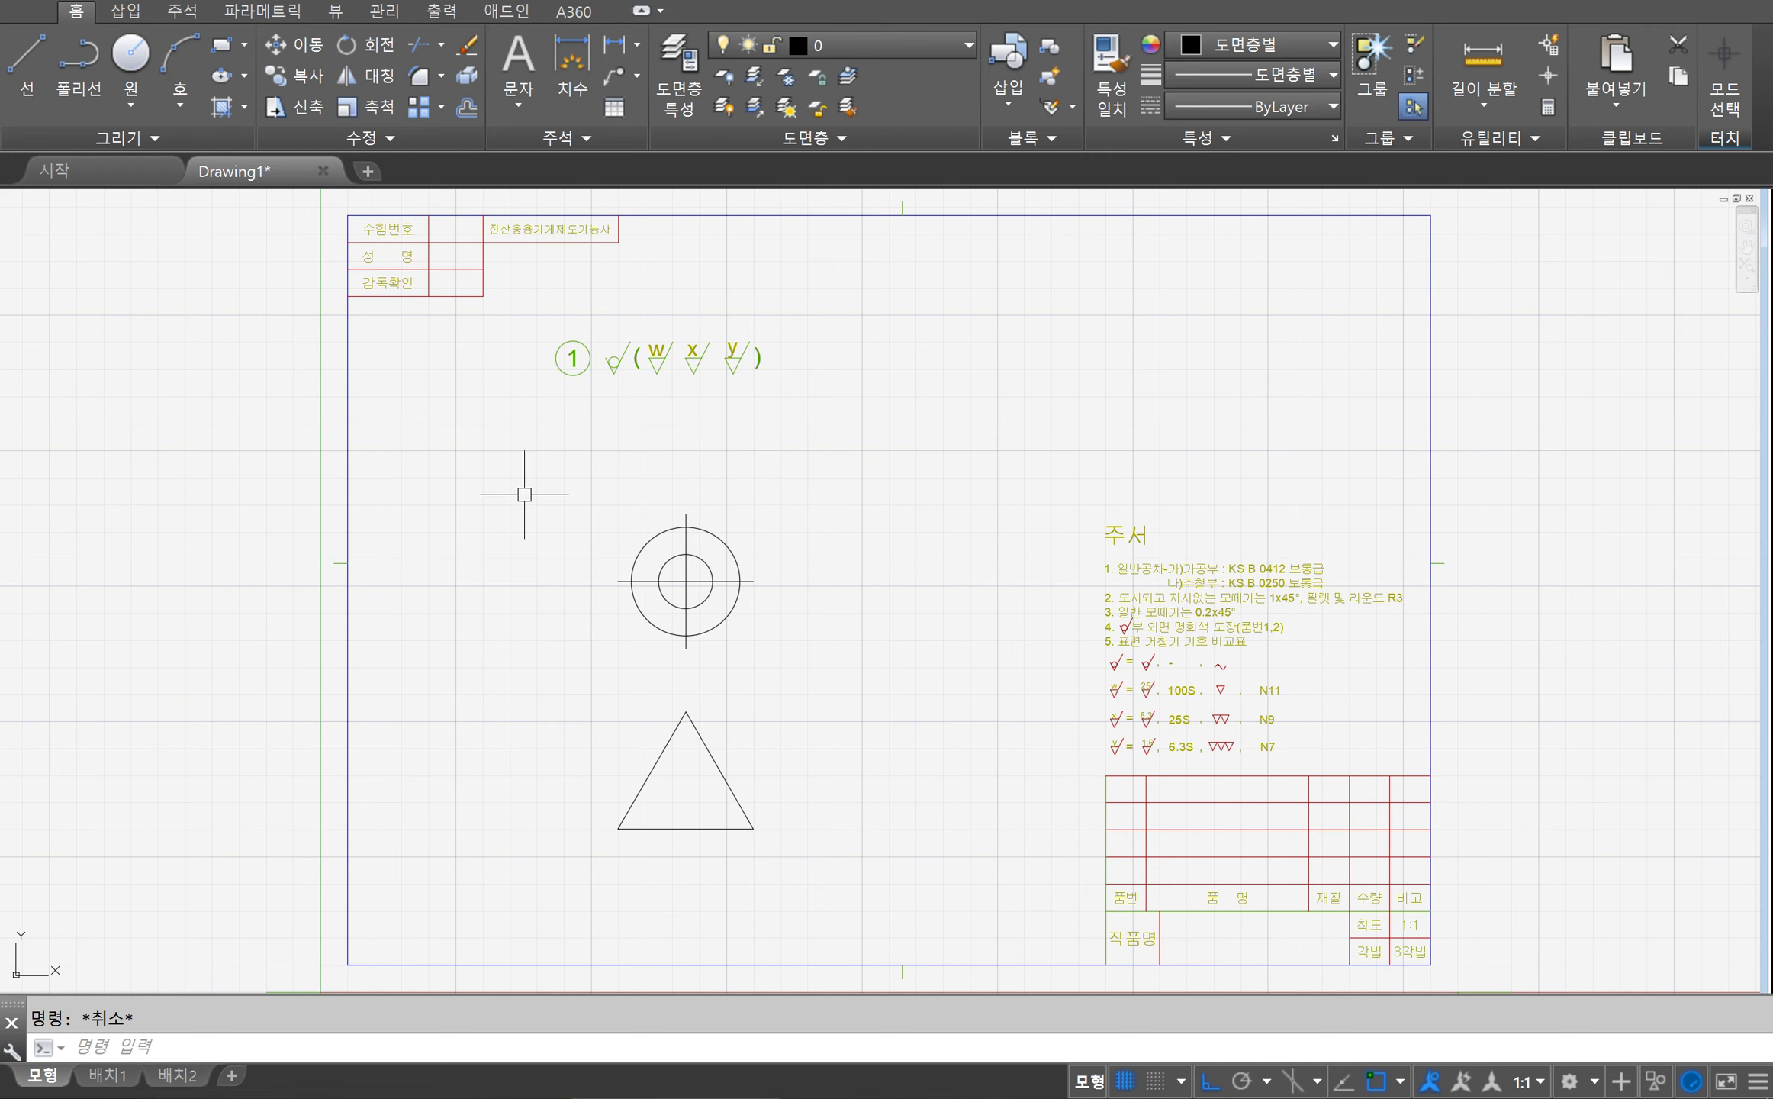
Step: Draw a 3P circle through the triangle's lower-left corner, apex and lower-right corner
{"action": "type", "text": "c"}
{"action": "key", "text": "Return"}
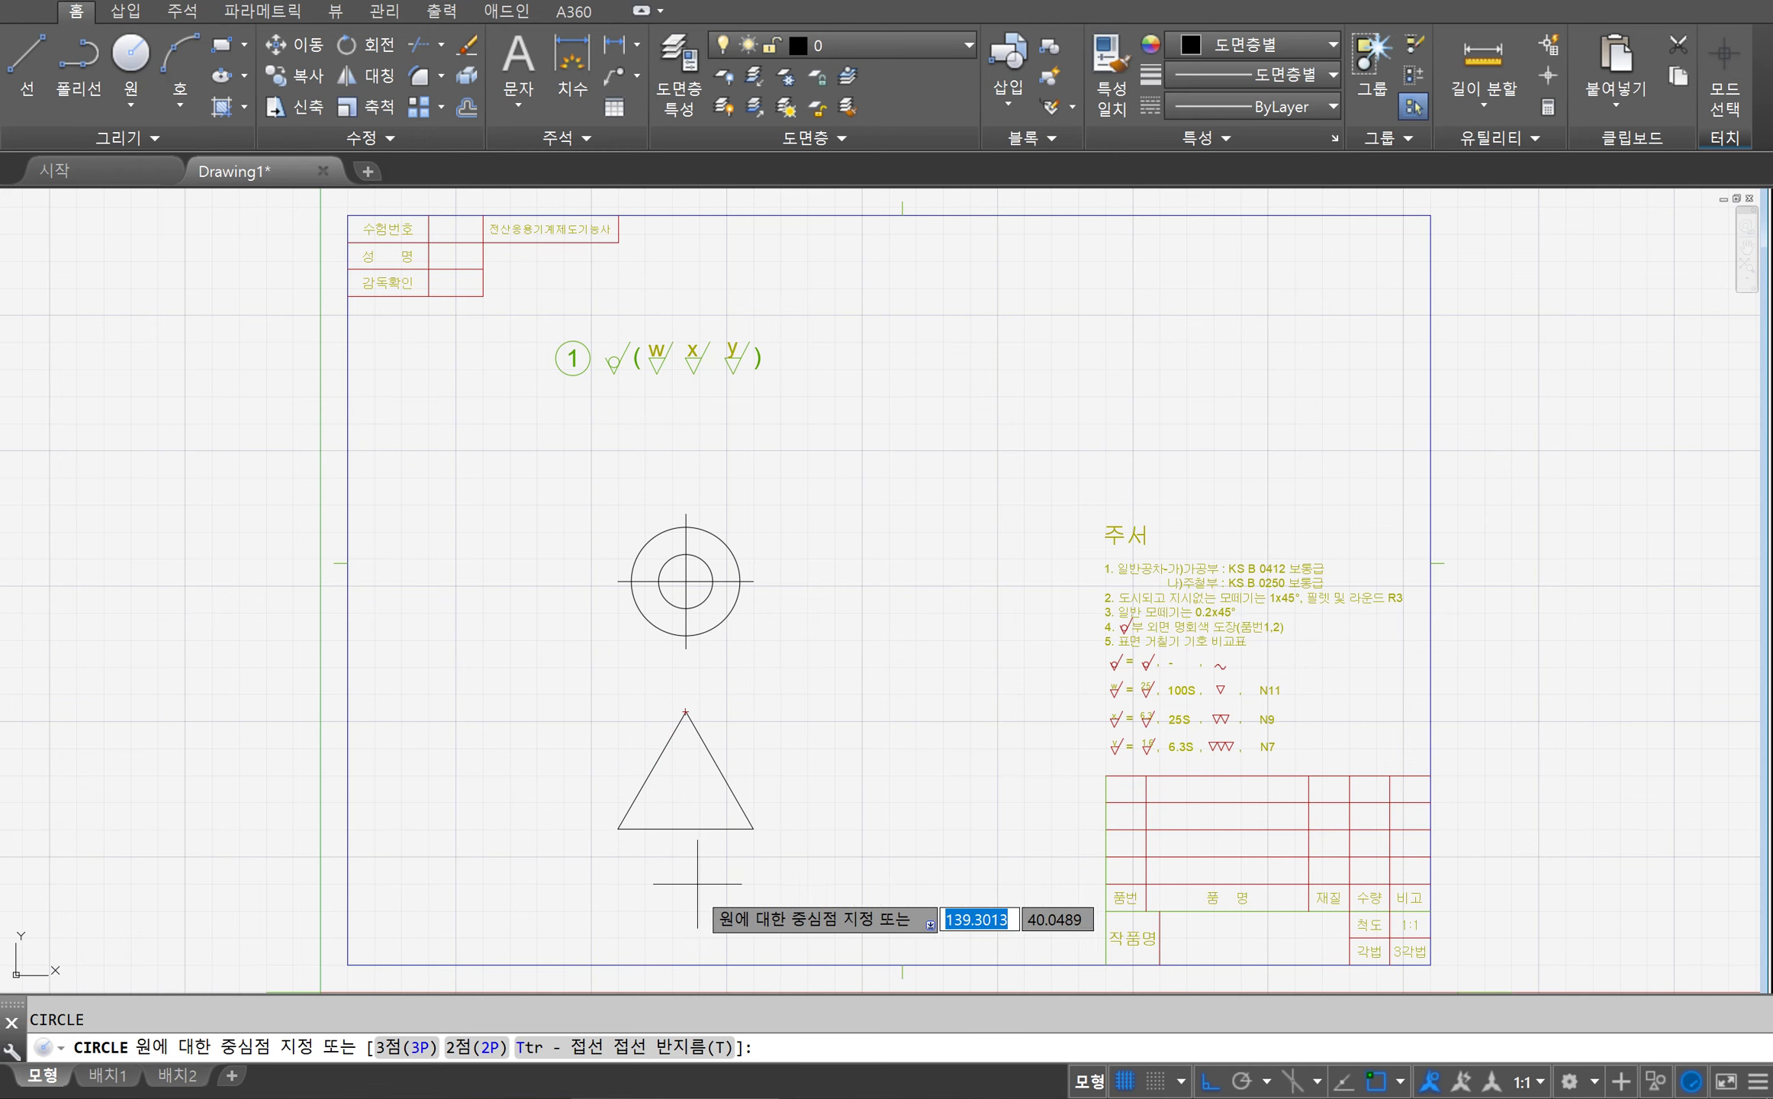
{"action": "left_click", "coordinate": [392, 1051]}
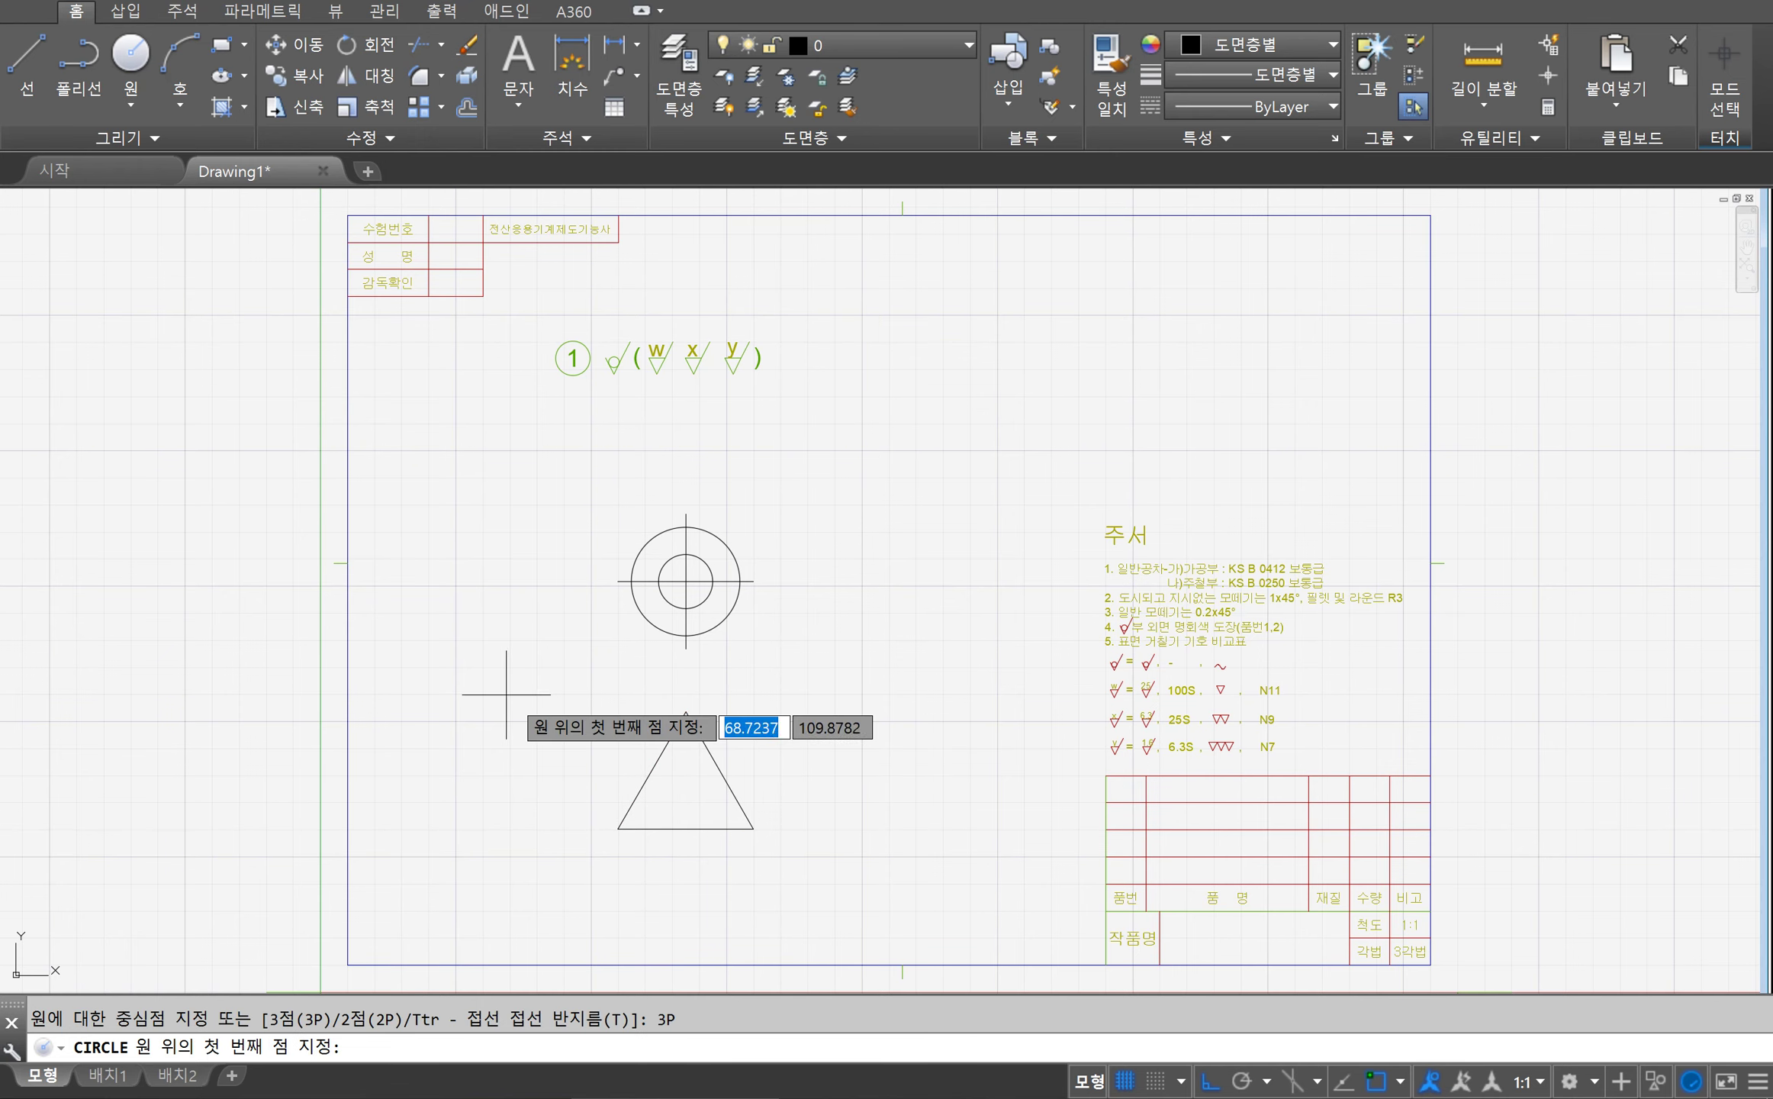
{"action": "left_click", "coordinate": [618, 828]}
{"action": "left_click", "coordinate": [685, 712]}
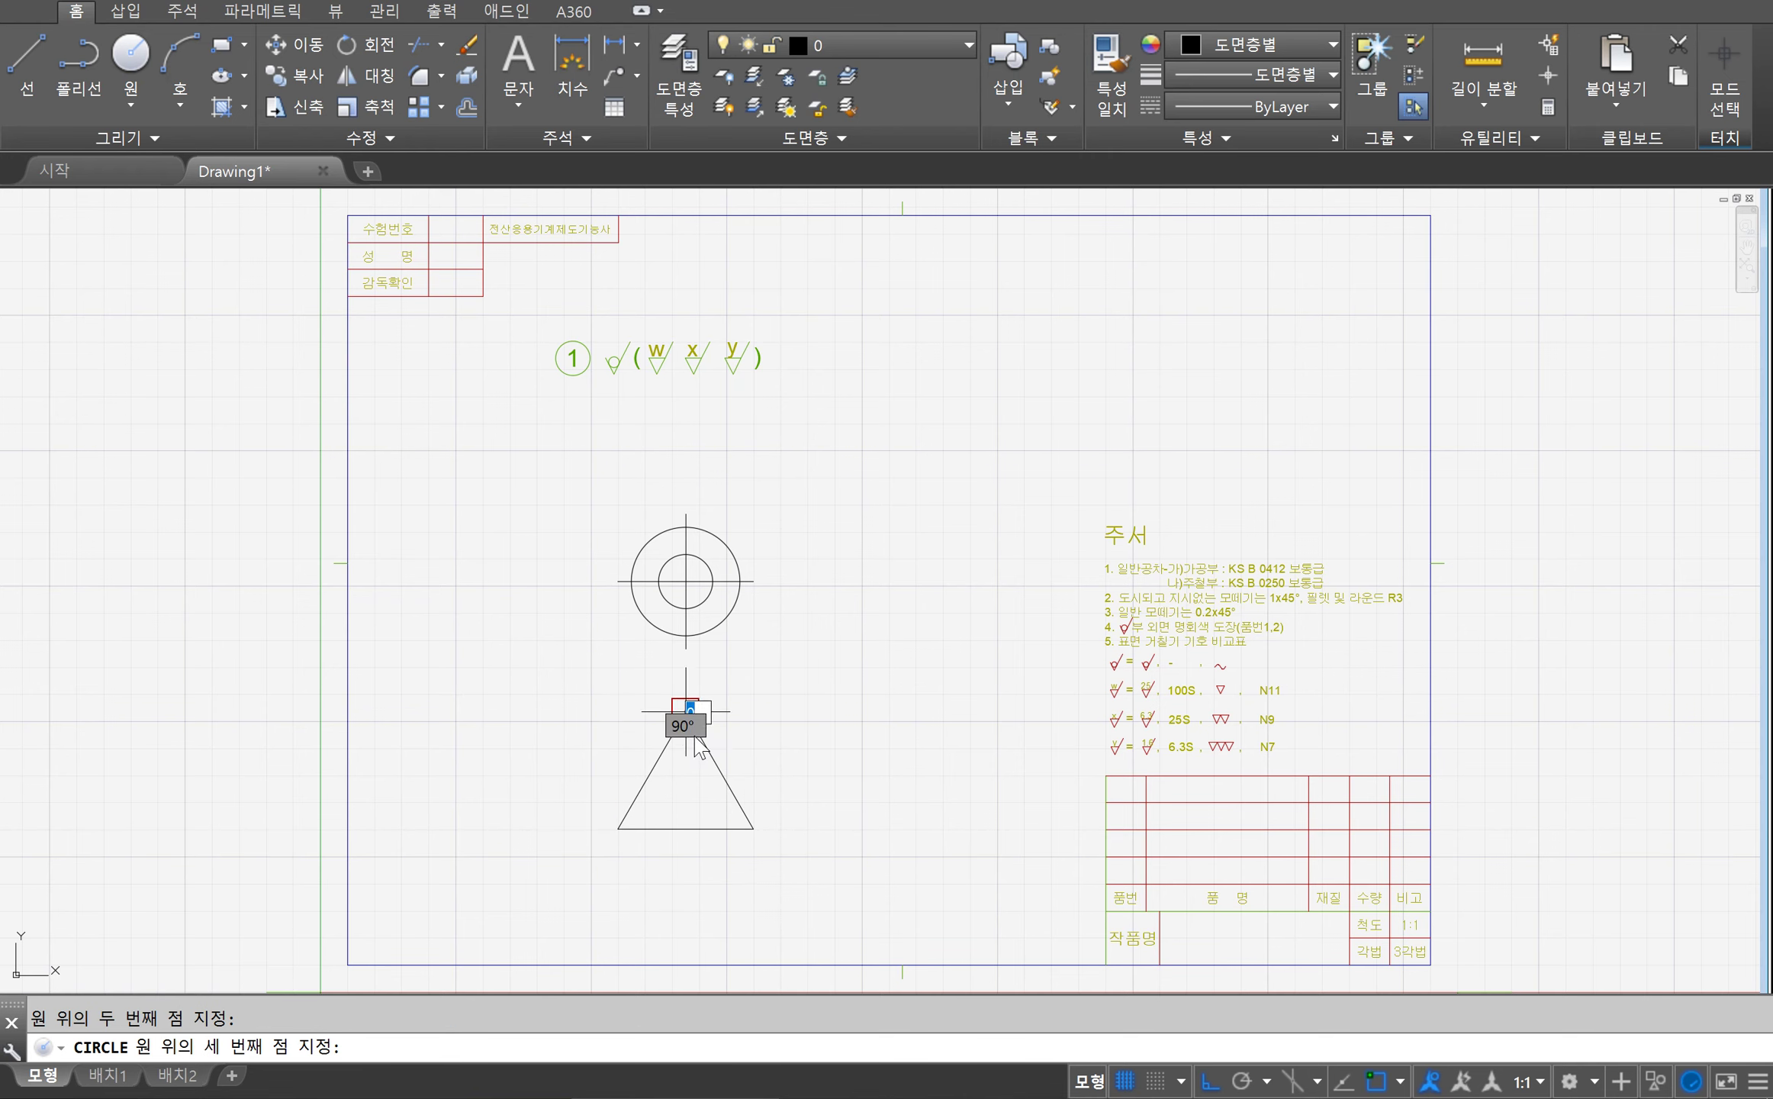
{"action": "left_click", "coordinate": [753, 828]}
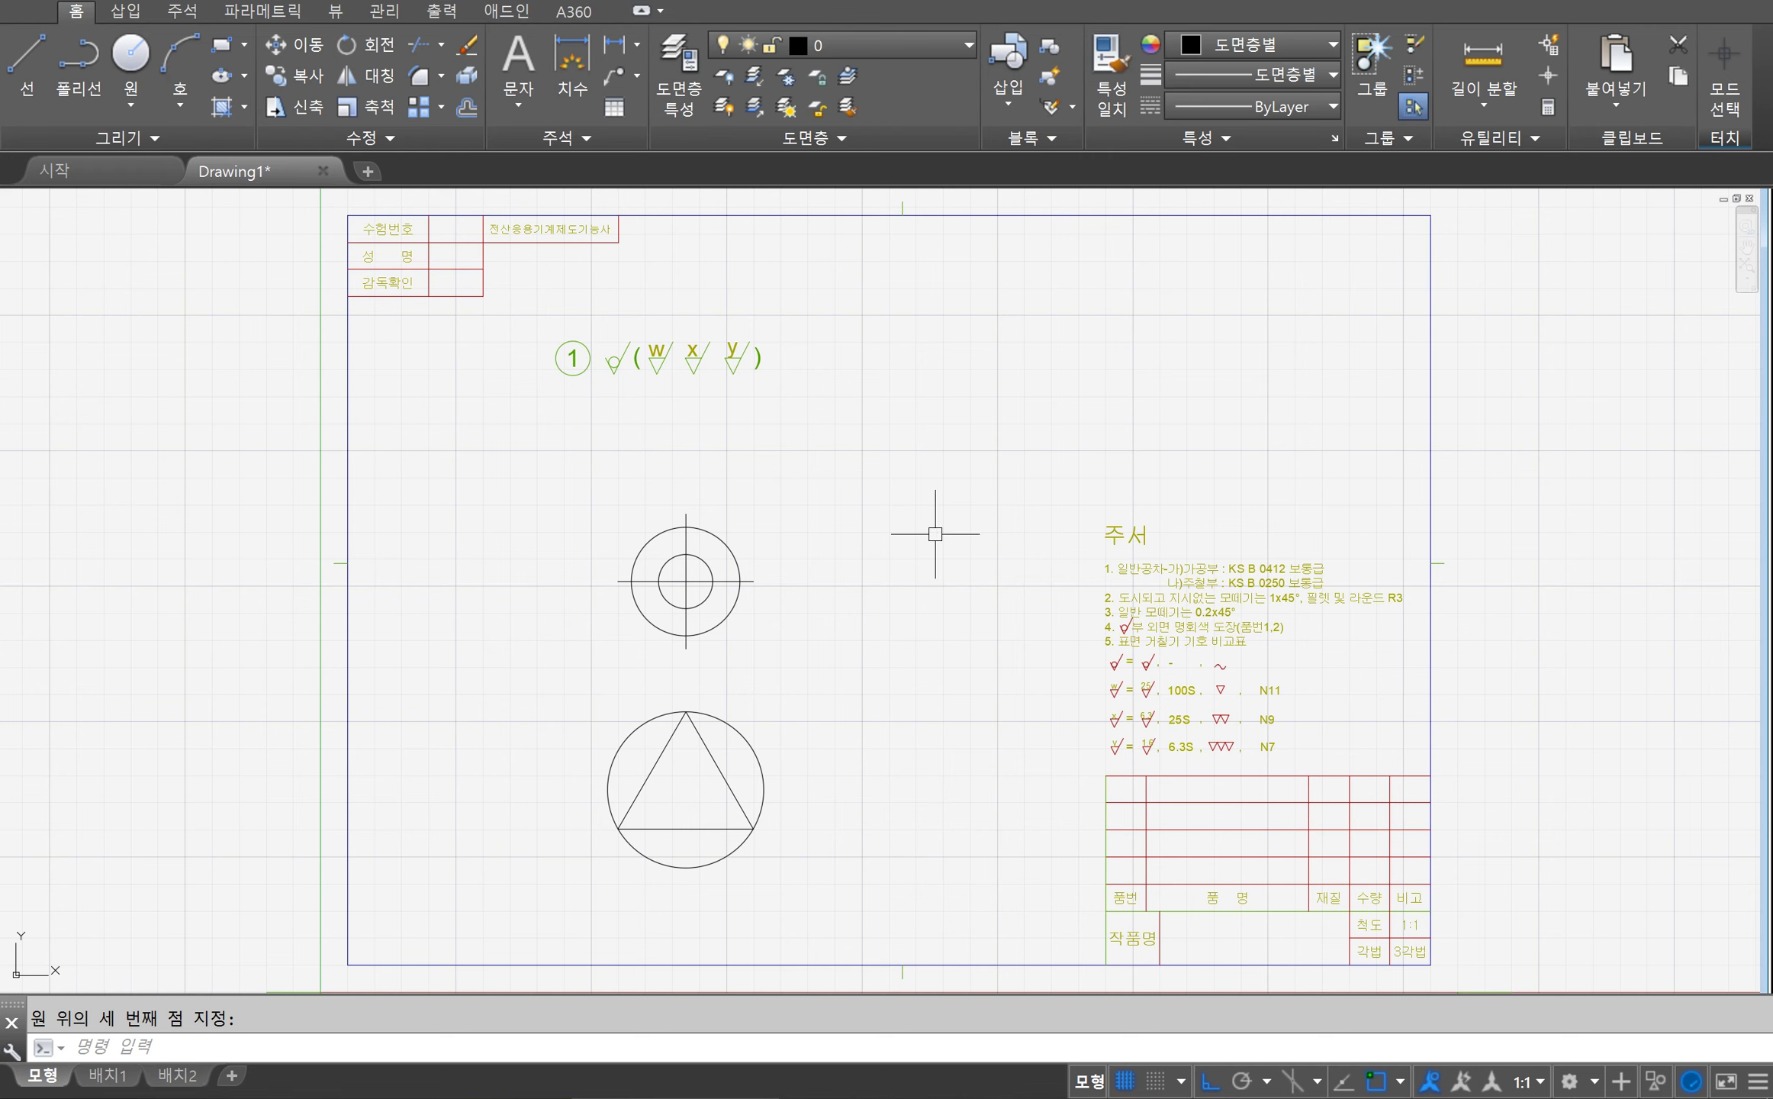
{"action": "left_click", "coordinate": [127, 97]}
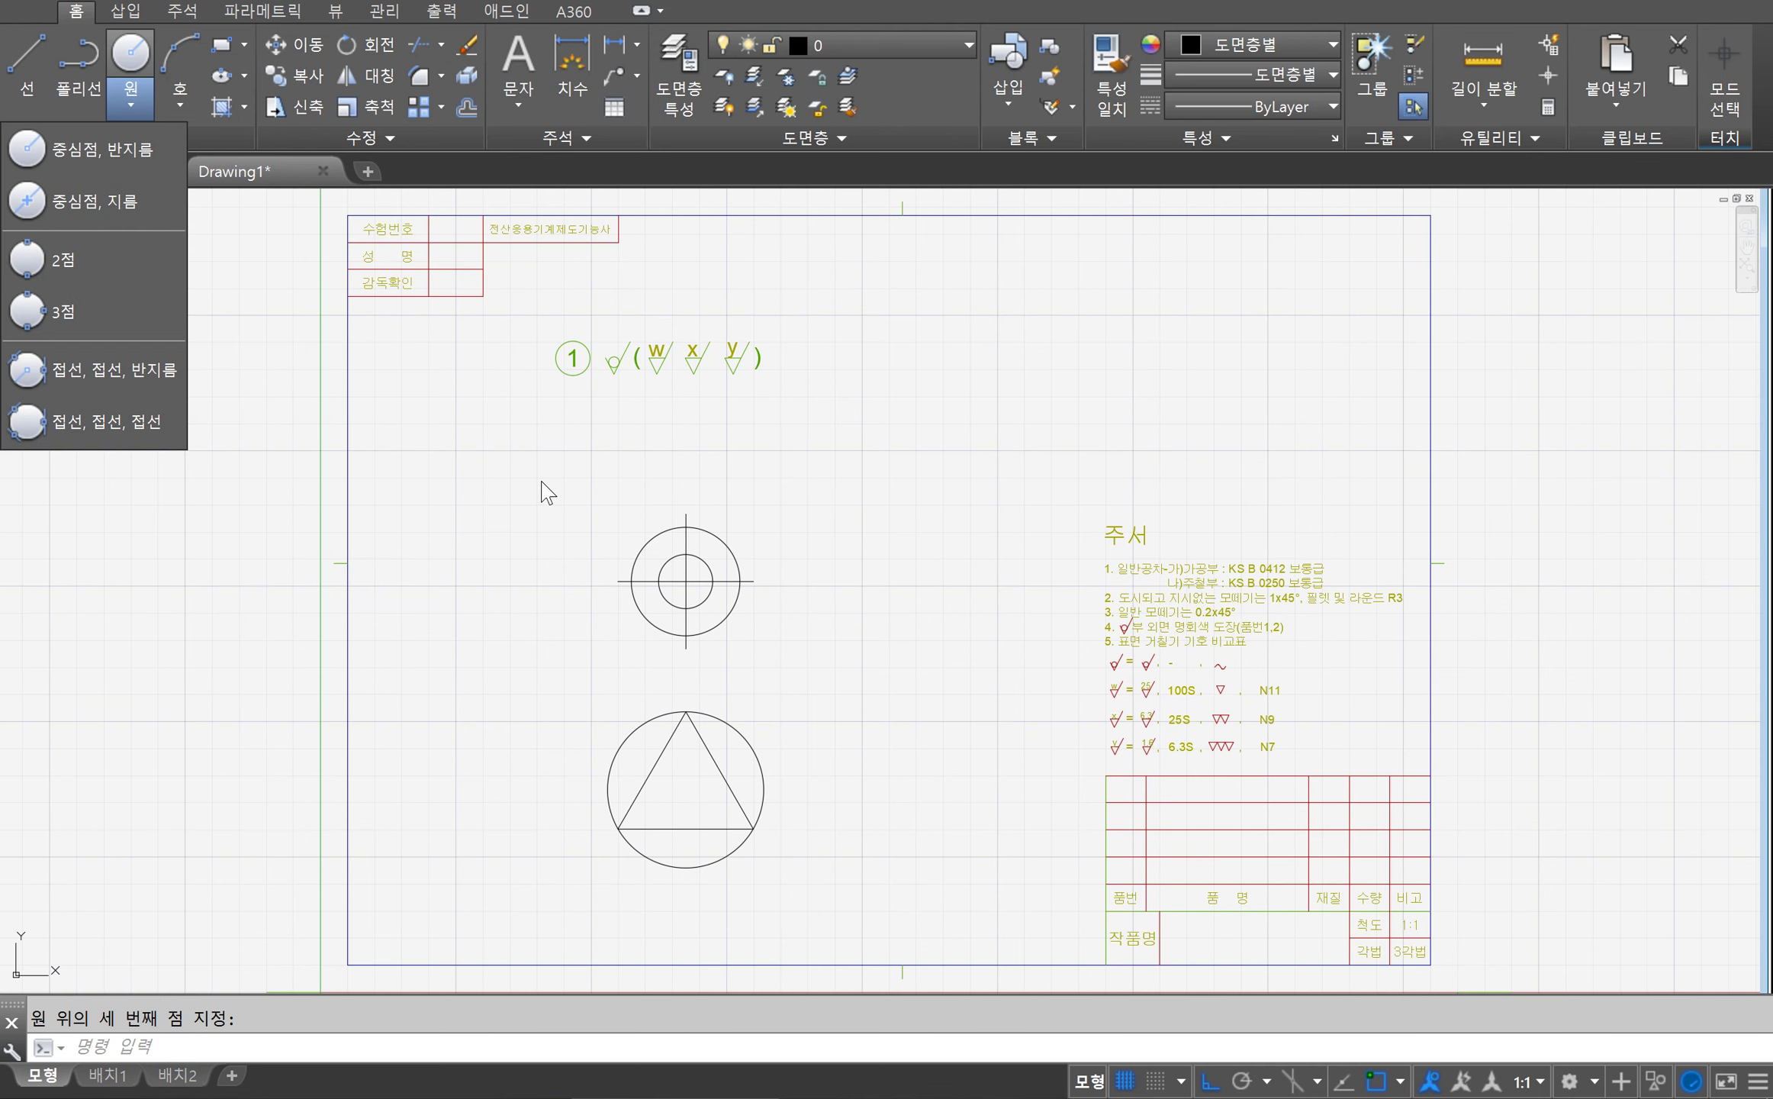
Step: Draw a 2P circle from the triangle's apex to the midpoint of its base
{"action": "key", "text": "Escape"}
{"action": "key", "text": "Escape"}
{"action": "key", "text": "Return"}
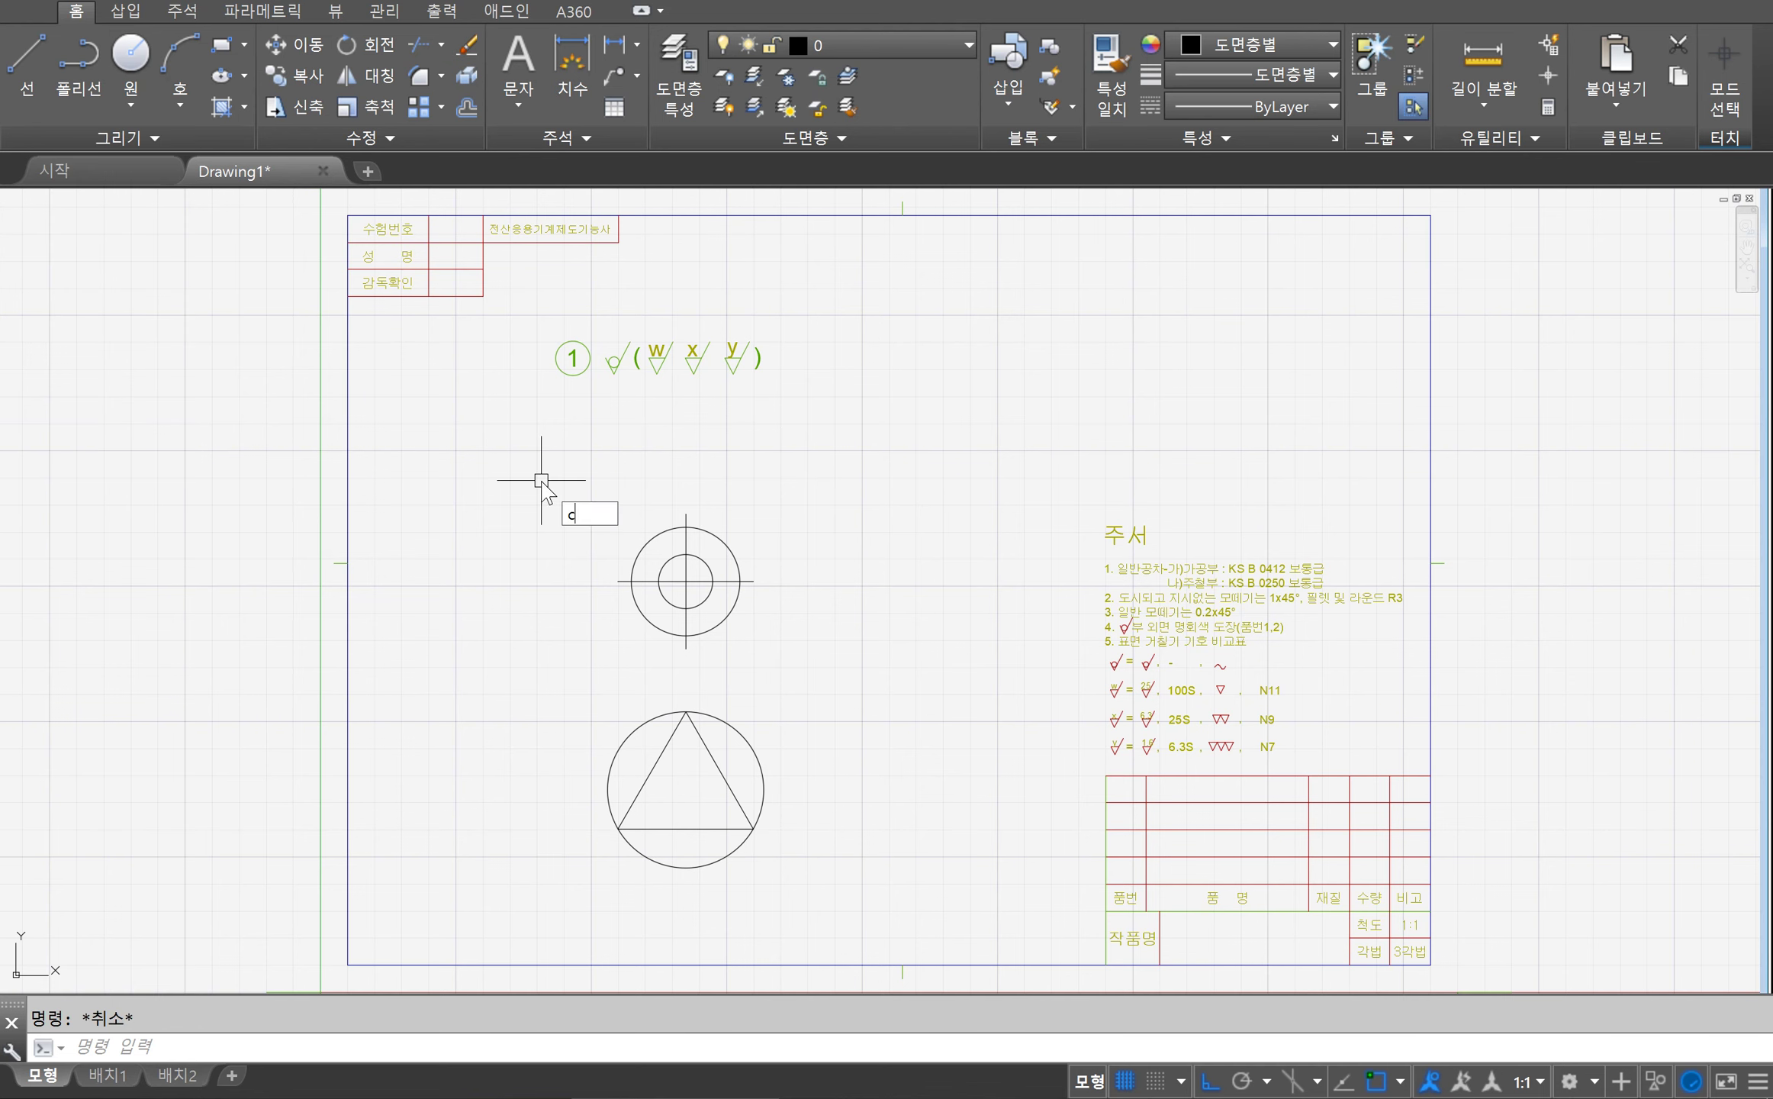
{"action": "key", "text": "BackSpace"}
{"action": "type", "text": "2"}
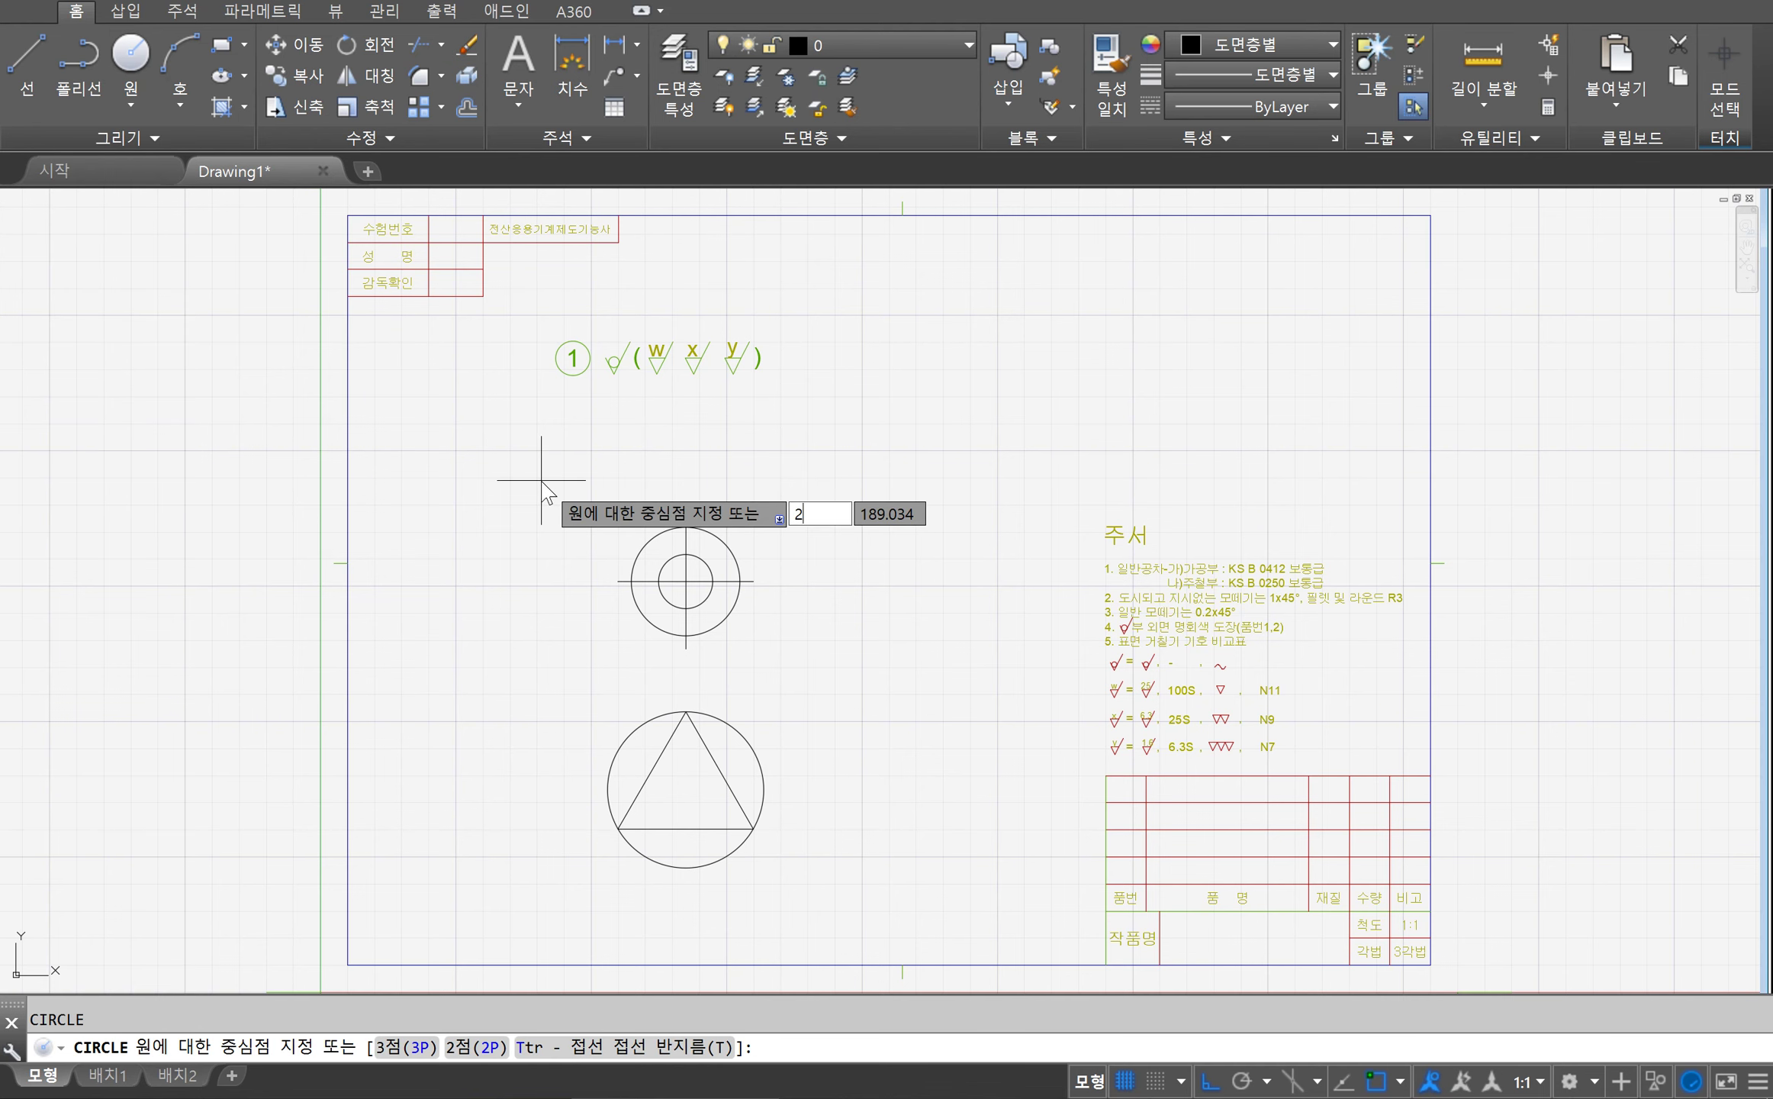
{"action": "type", "text": "p"}
{"action": "key", "text": "Return"}
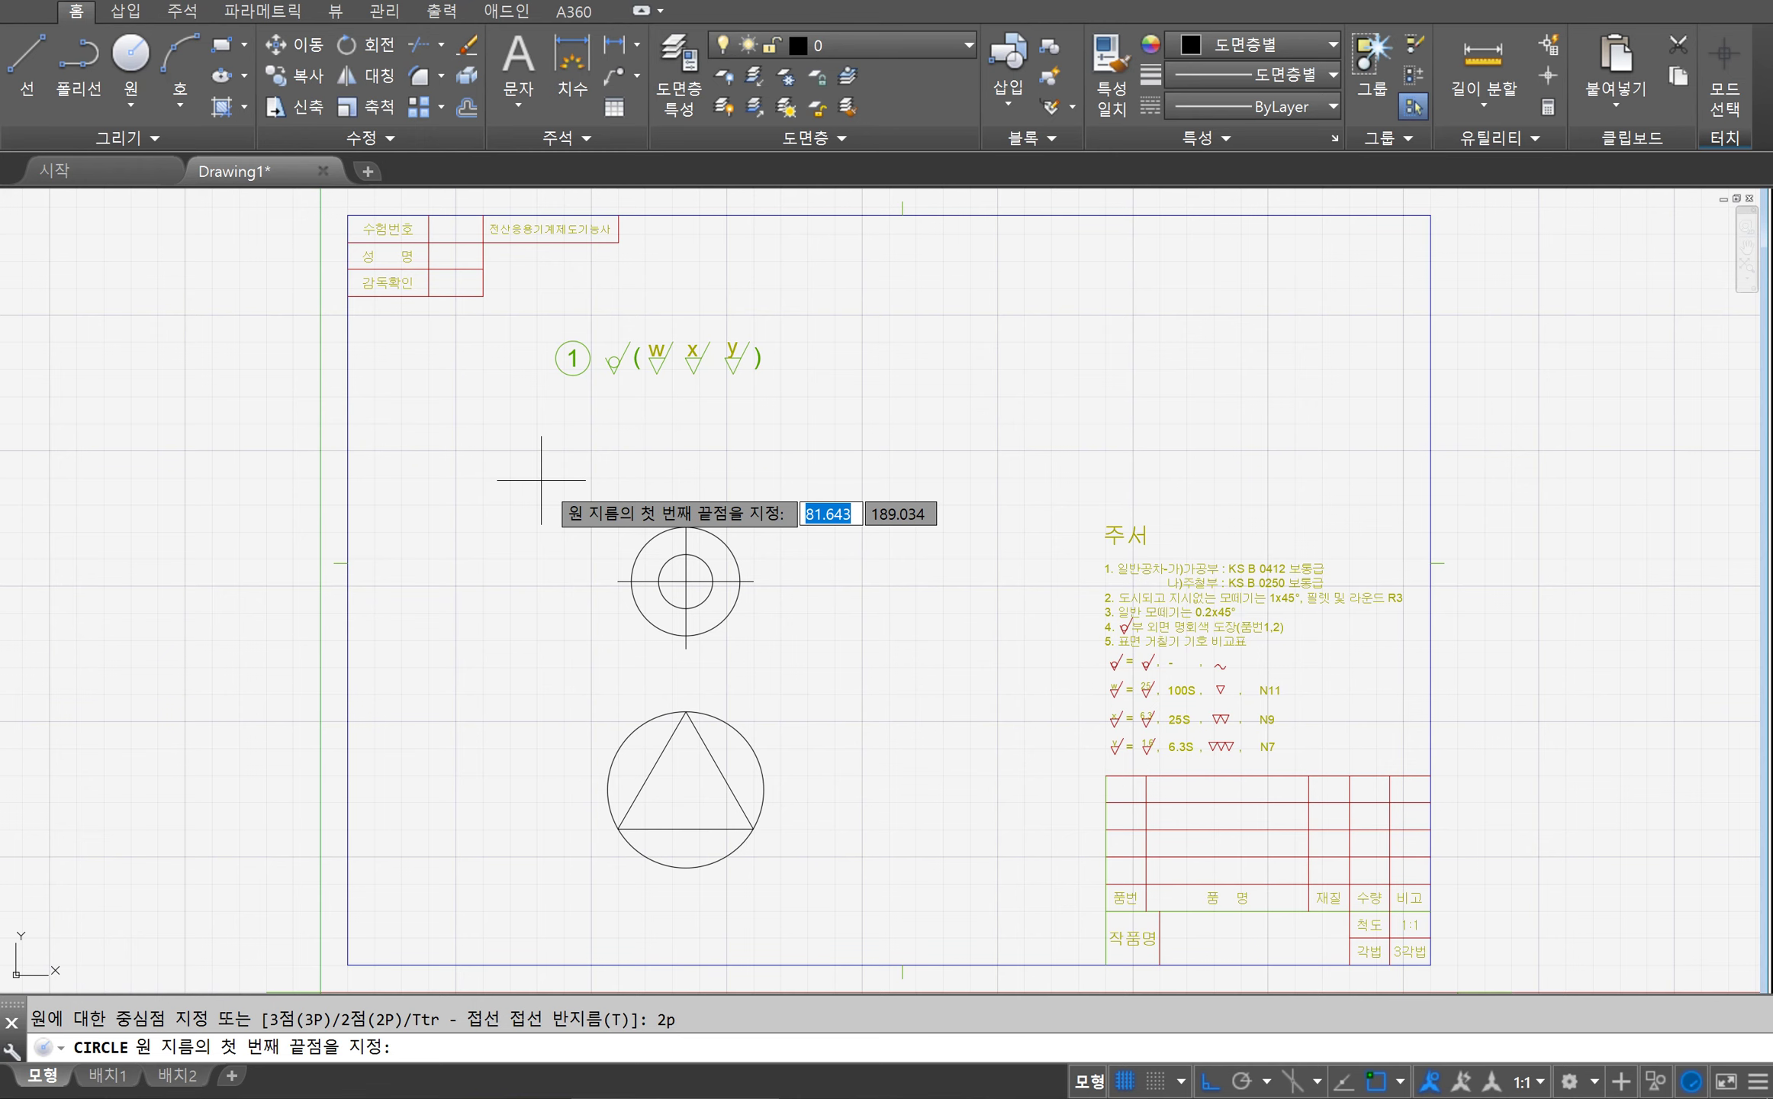
{"action": "left_click", "coordinate": [685, 712]}
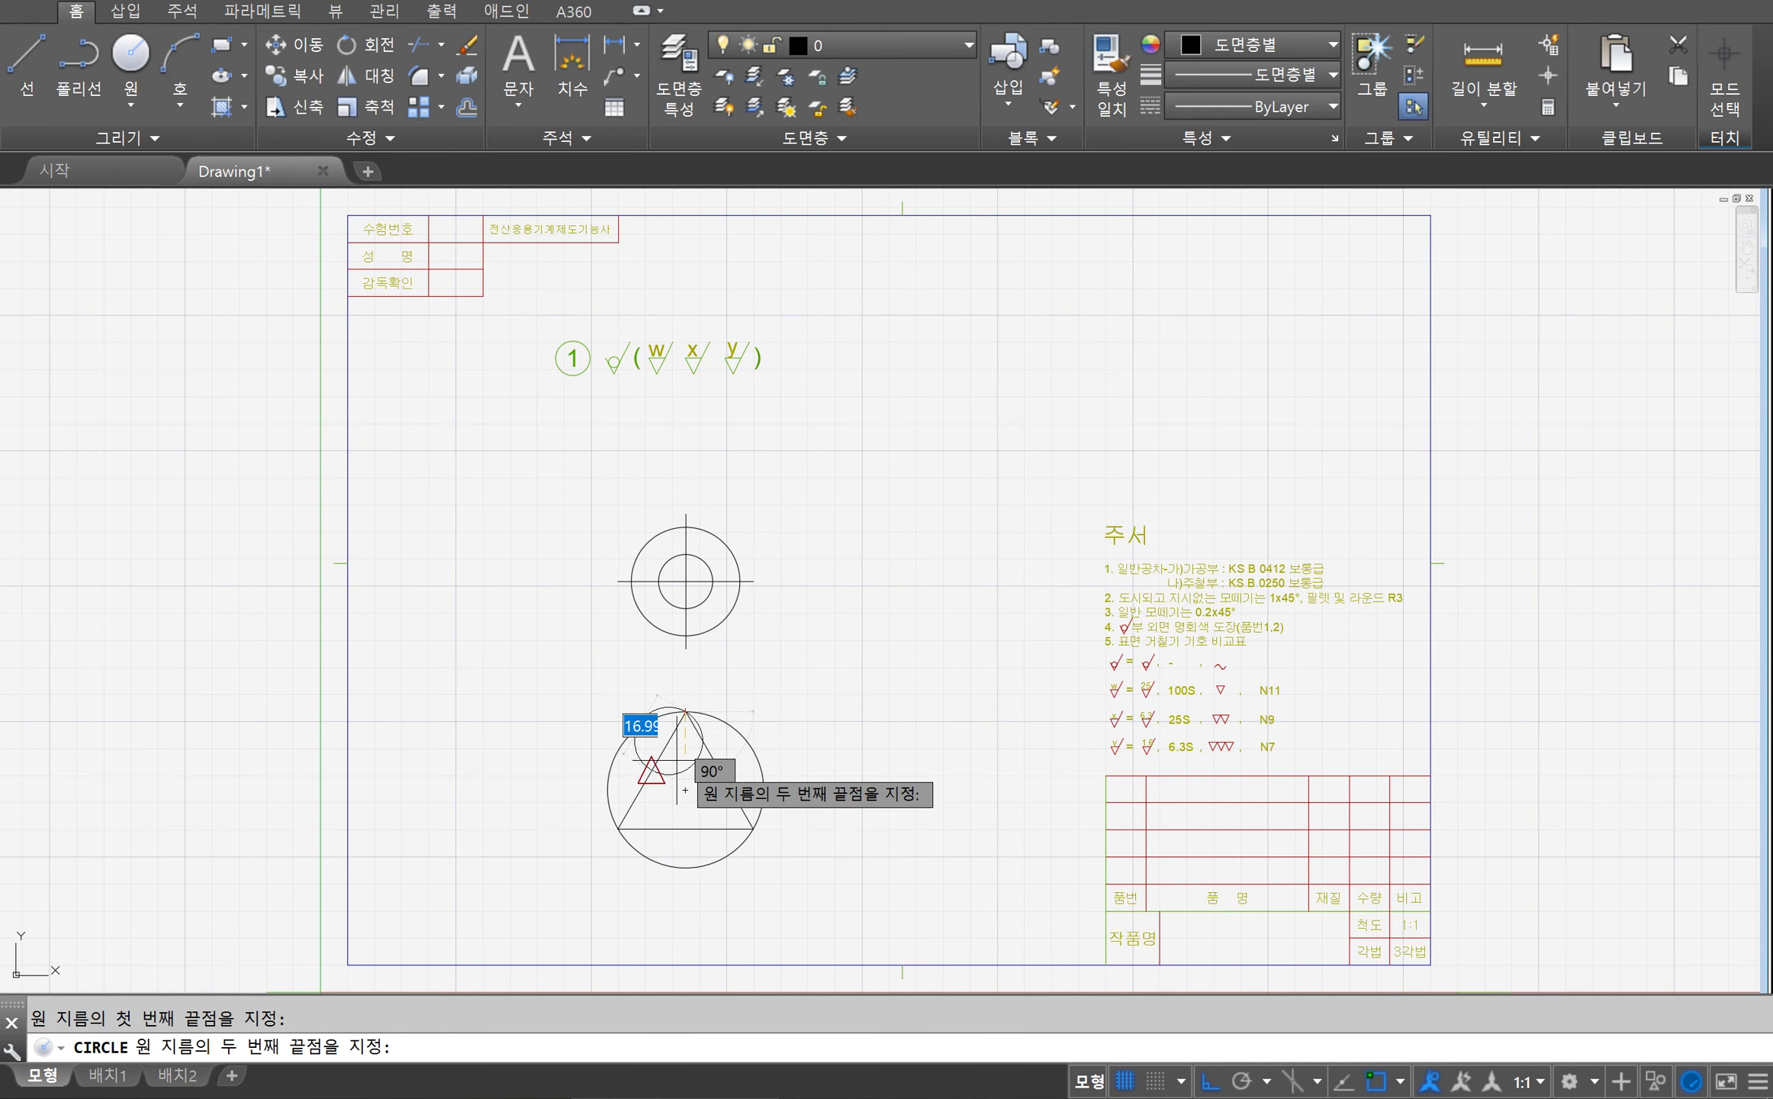
{"action": "left_click", "coordinate": [685, 828]}
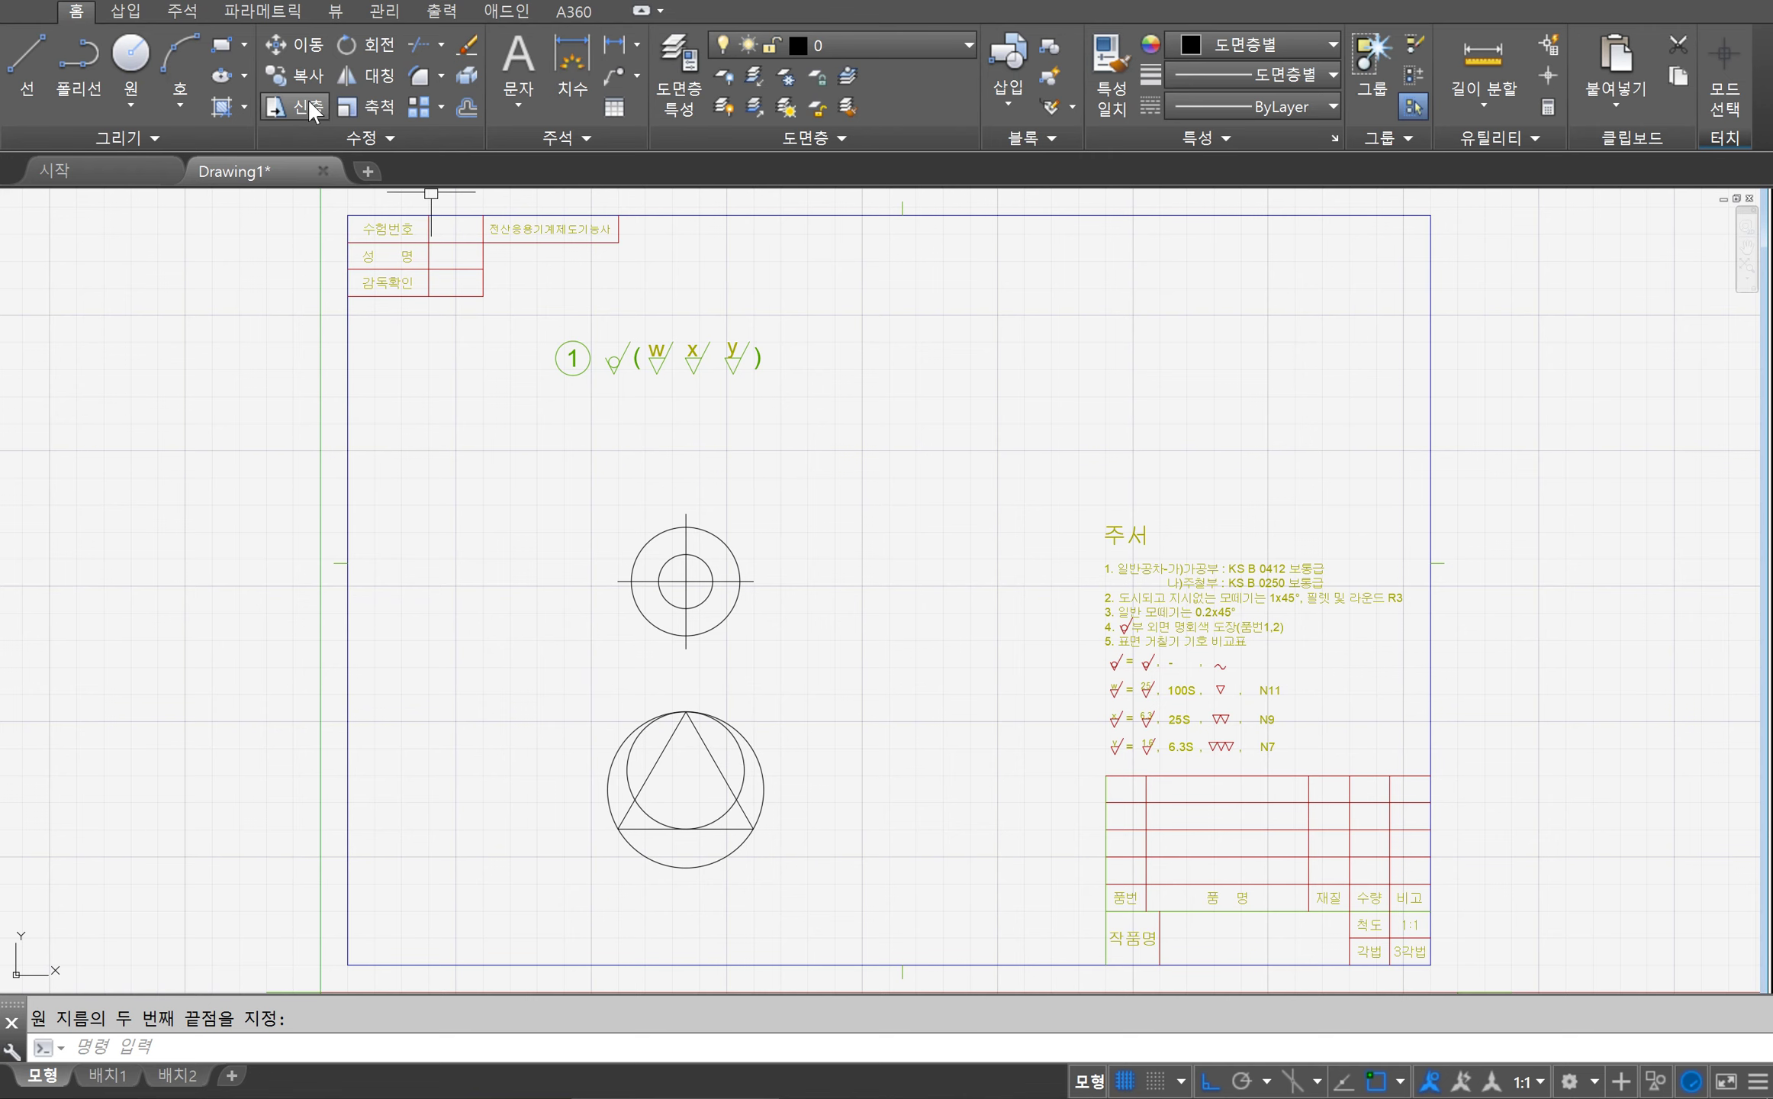
Step: Draw a rectangle right of the circles and a 2P circle spanning its right edge
{"action": "left_click", "coordinate": [833, 569]}
{"action": "left_click", "coordinate": [982, 671]}
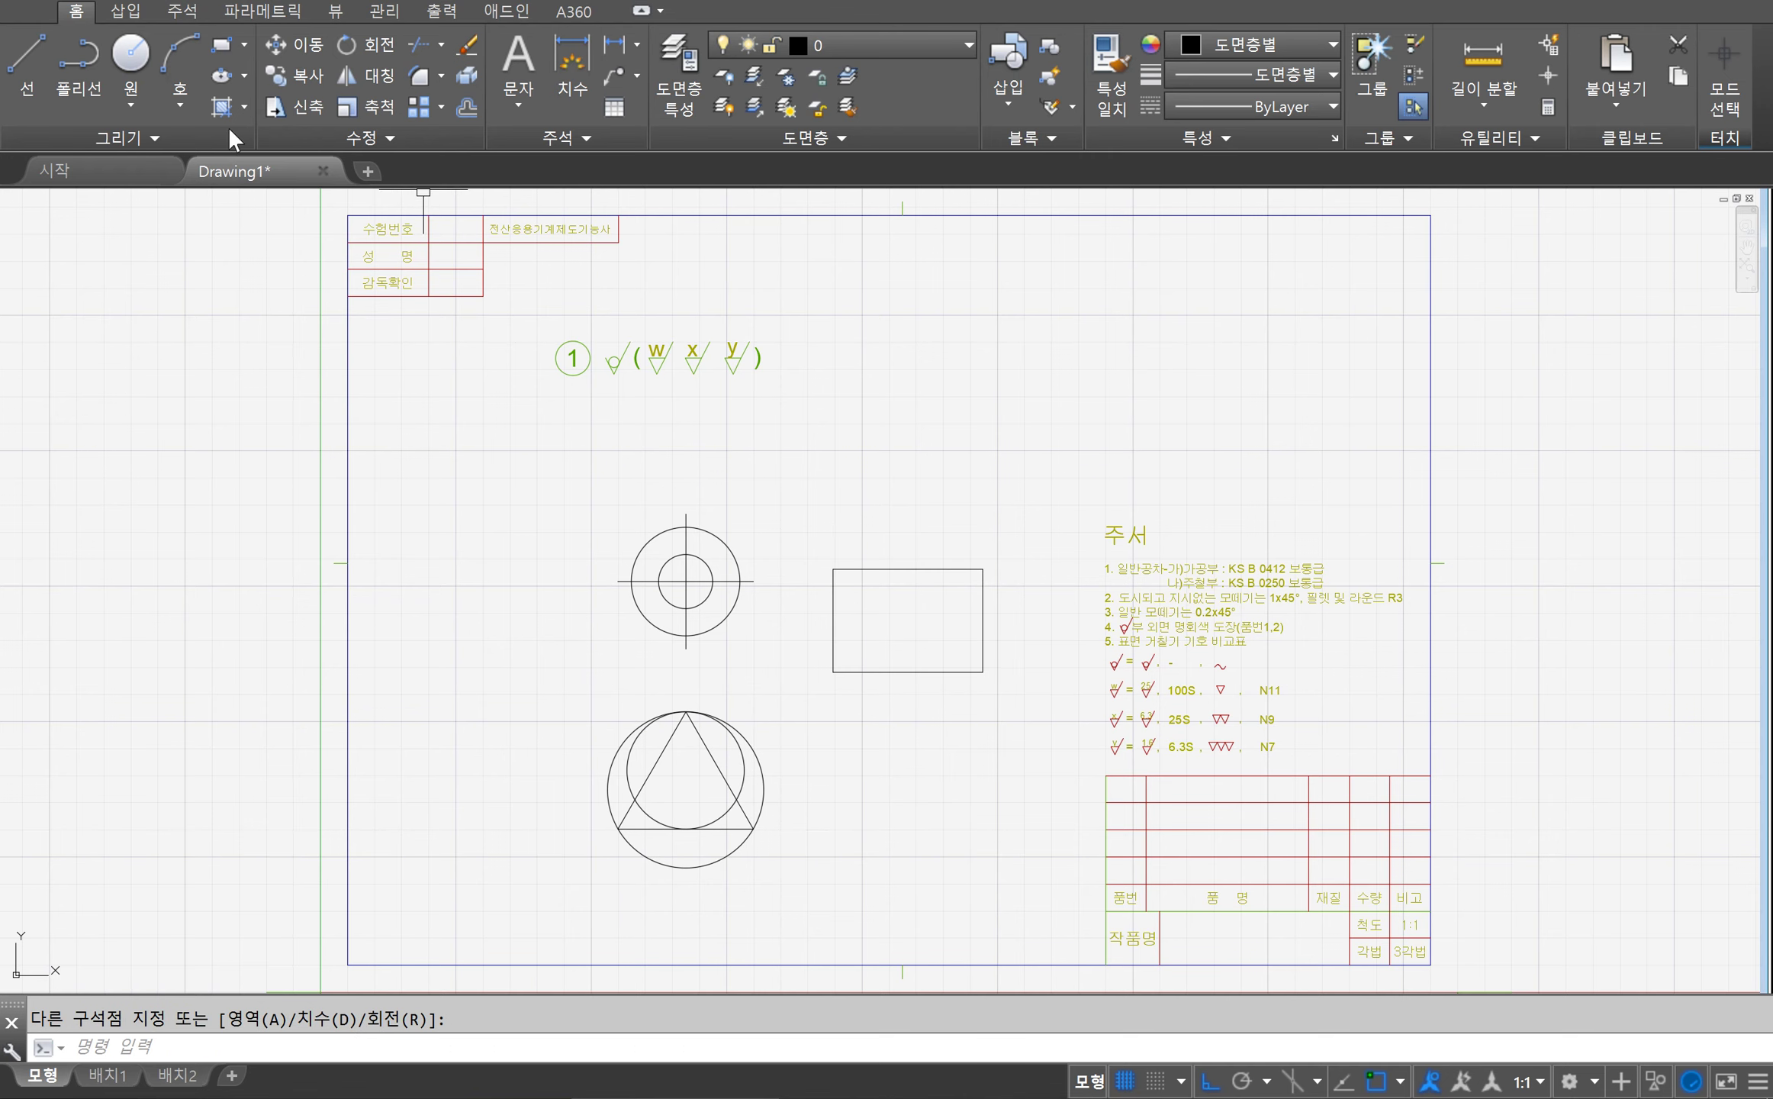
{"action": "left_click", "coordinate": [130, 53]}
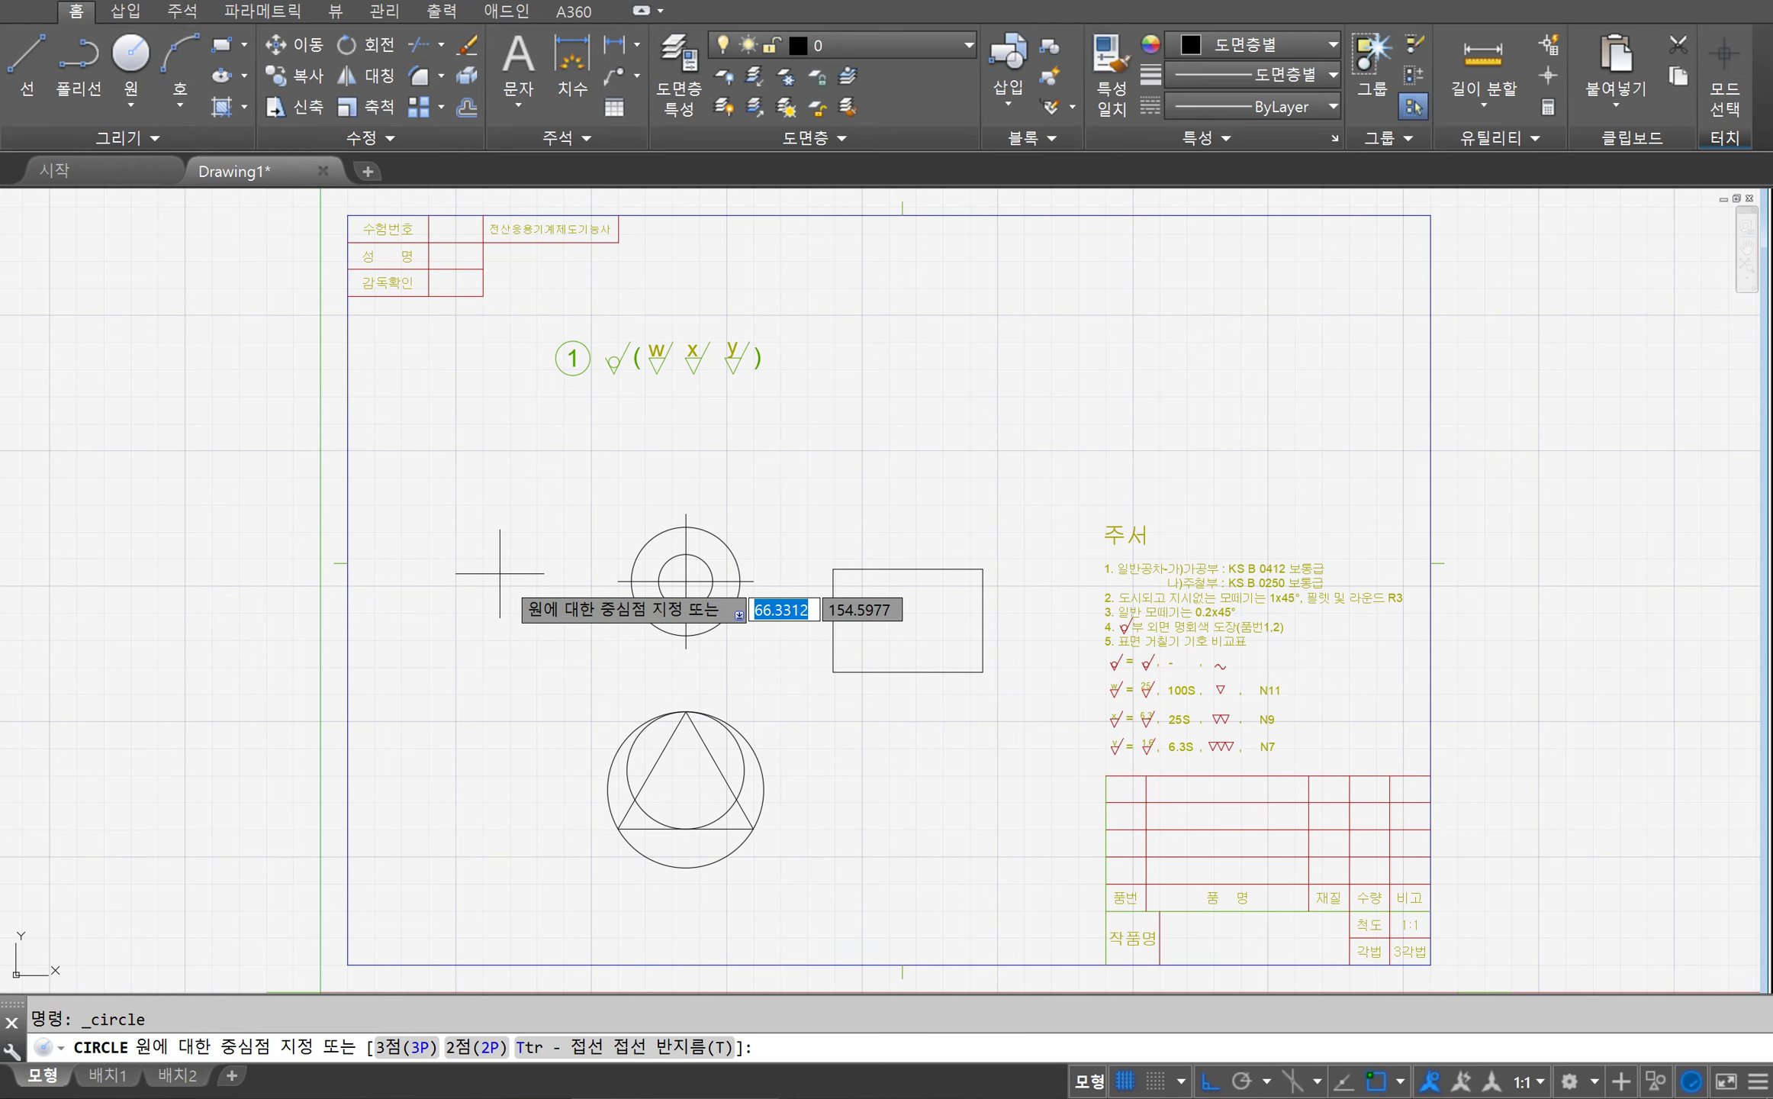
{"action": "type", "text": "2p"}
{"action": "key", "text": "Return"}
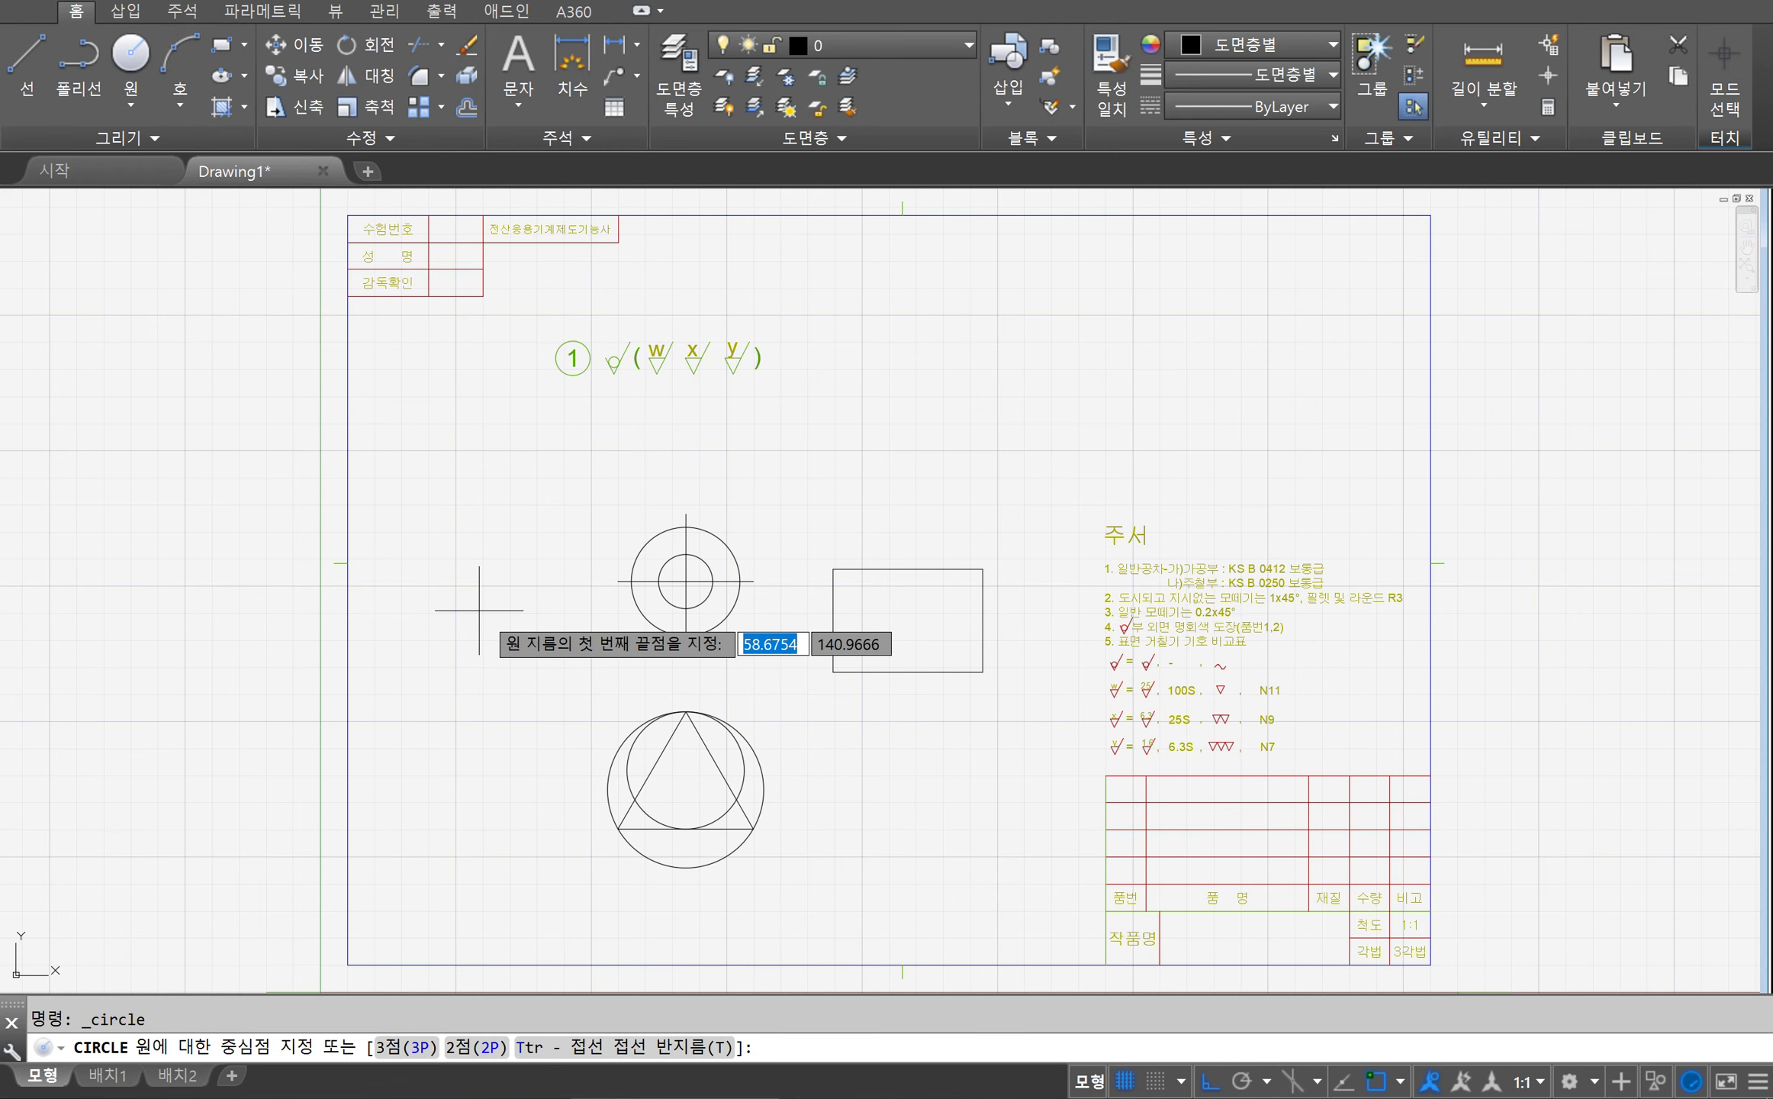
{"action": "left_click", "coordinate": [982, 569]}
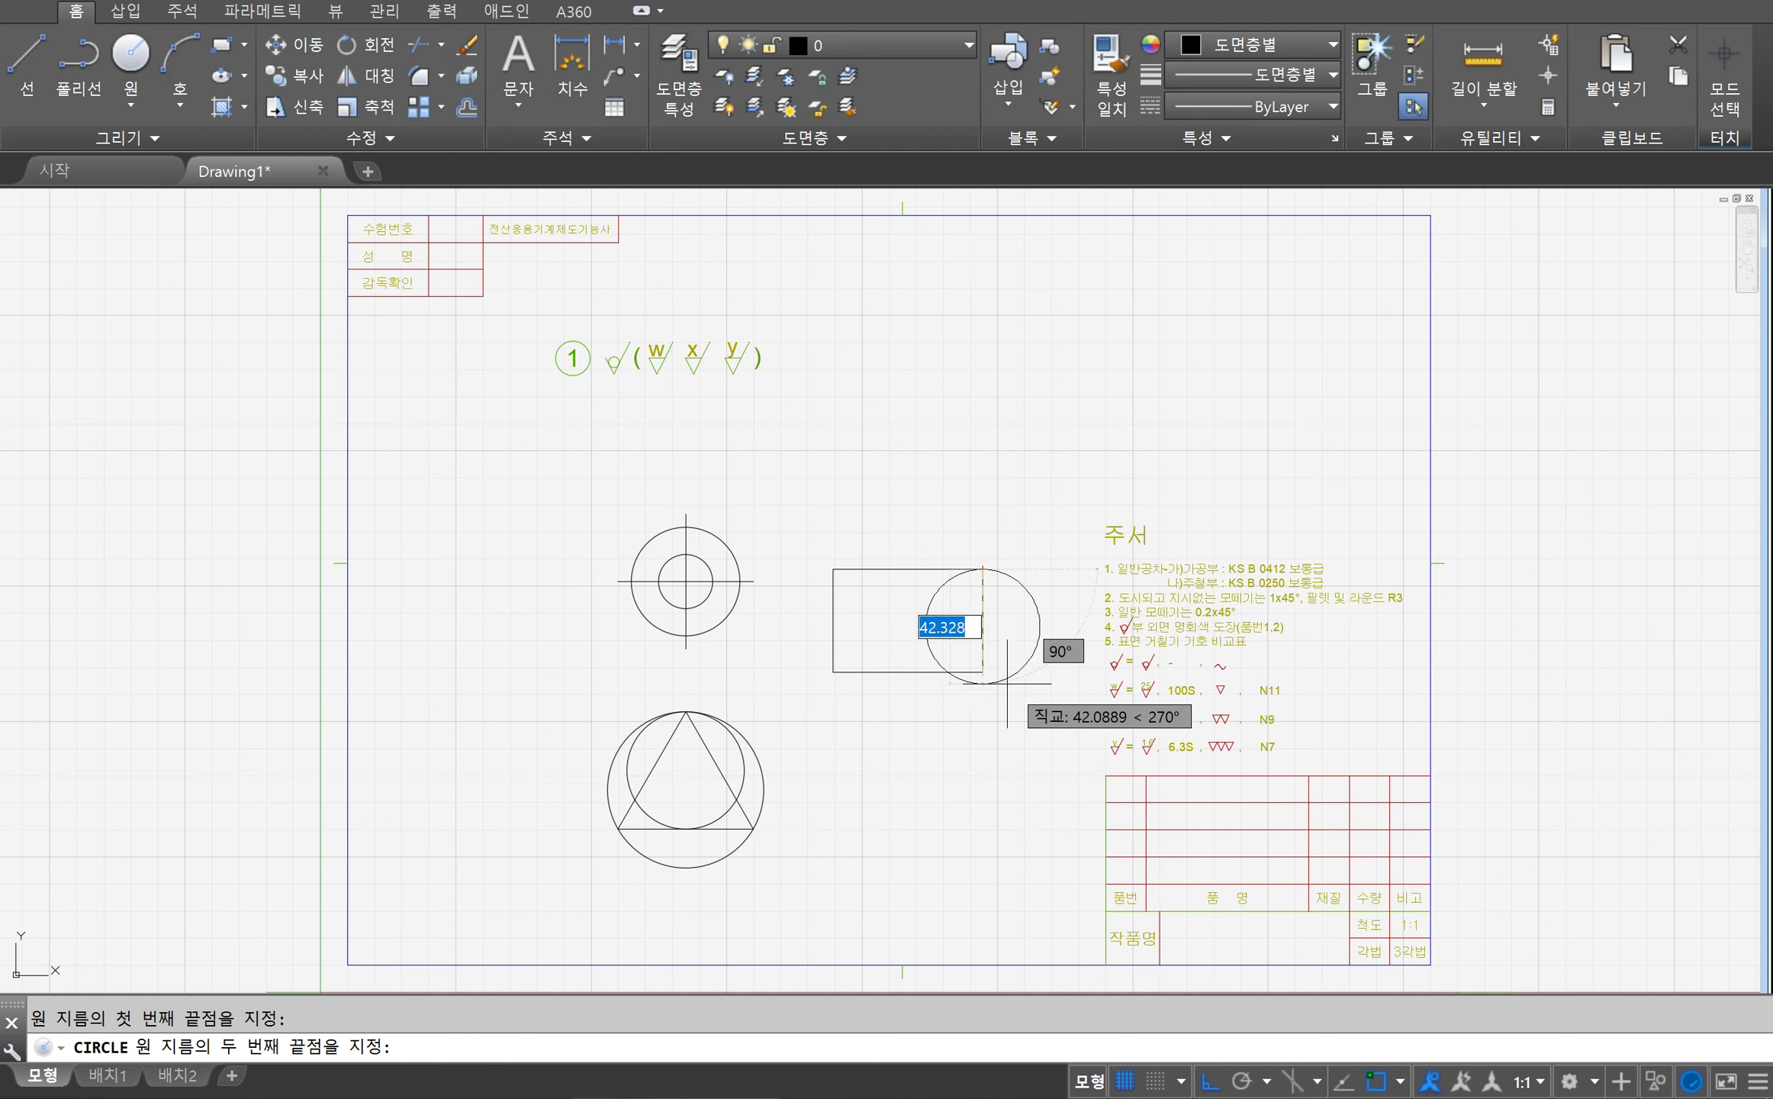
{"action": "left_click", "coordinate": [983, 671]}
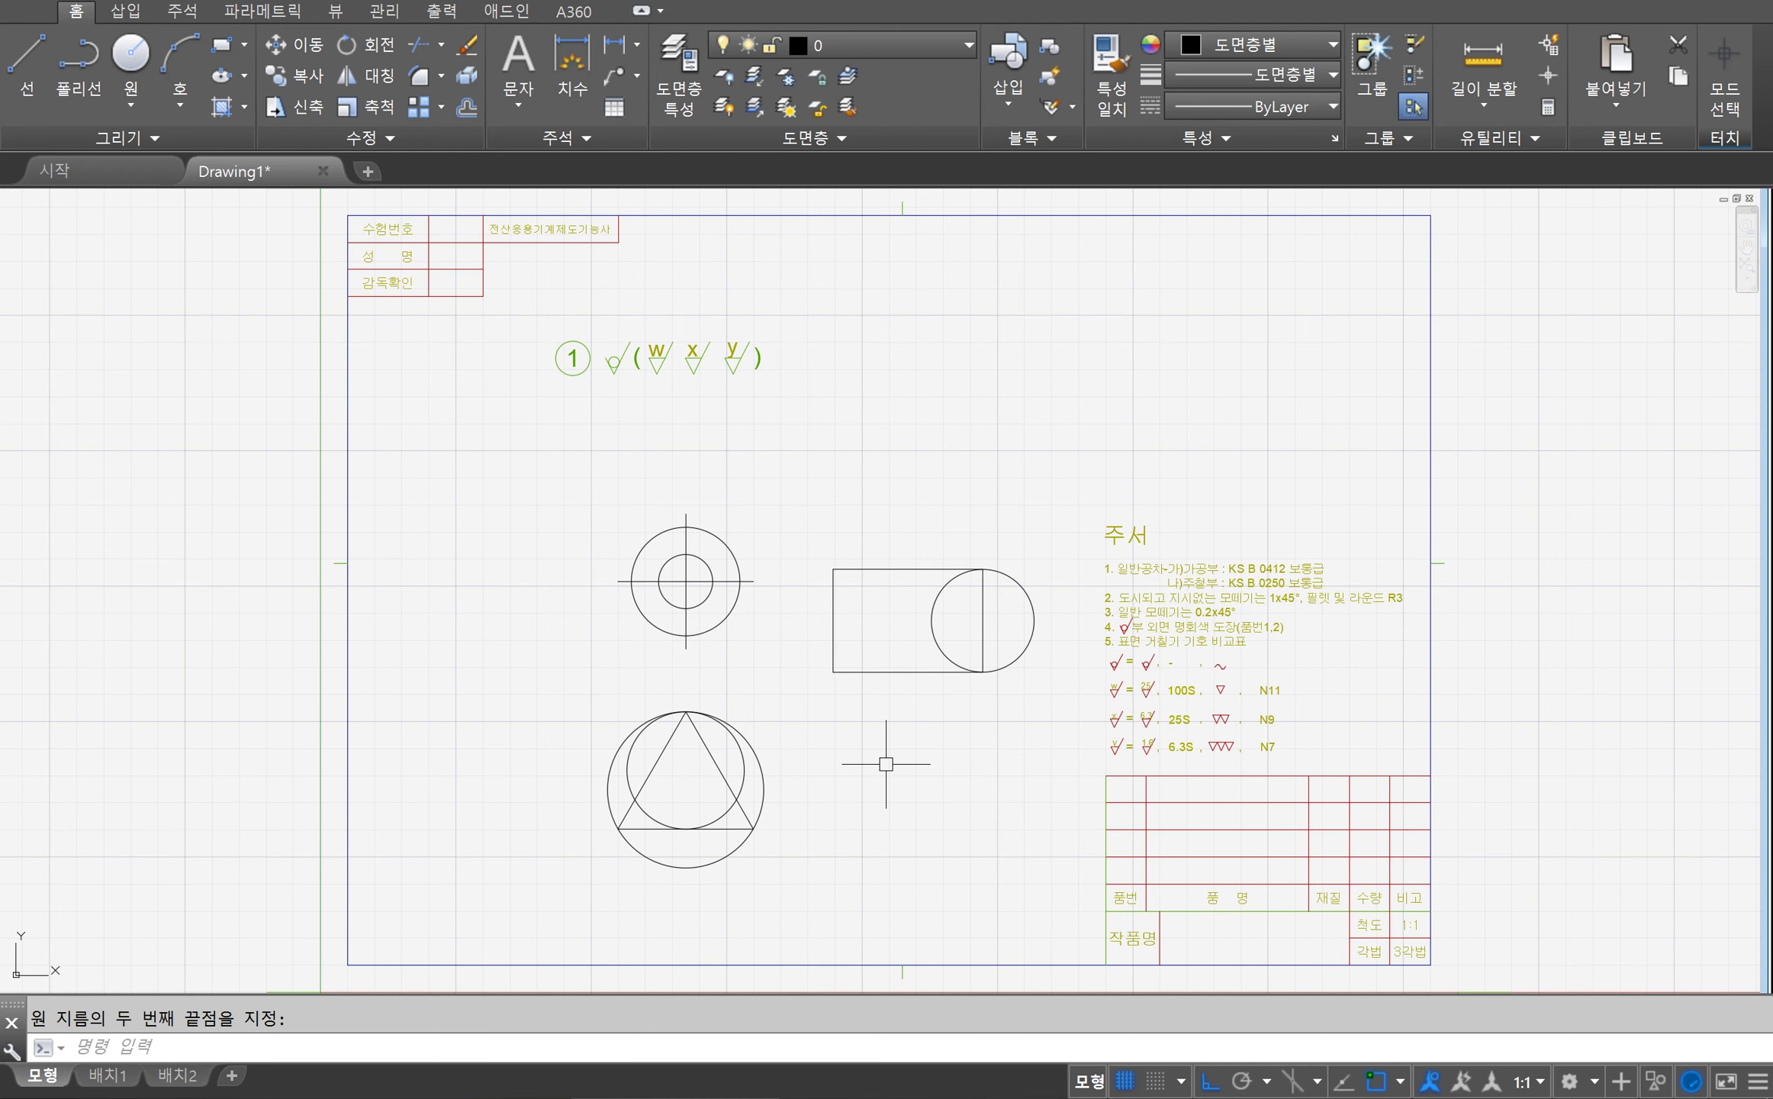
{"action": "type", "text": "trim"}
{"action": "key", "text": "Return"}
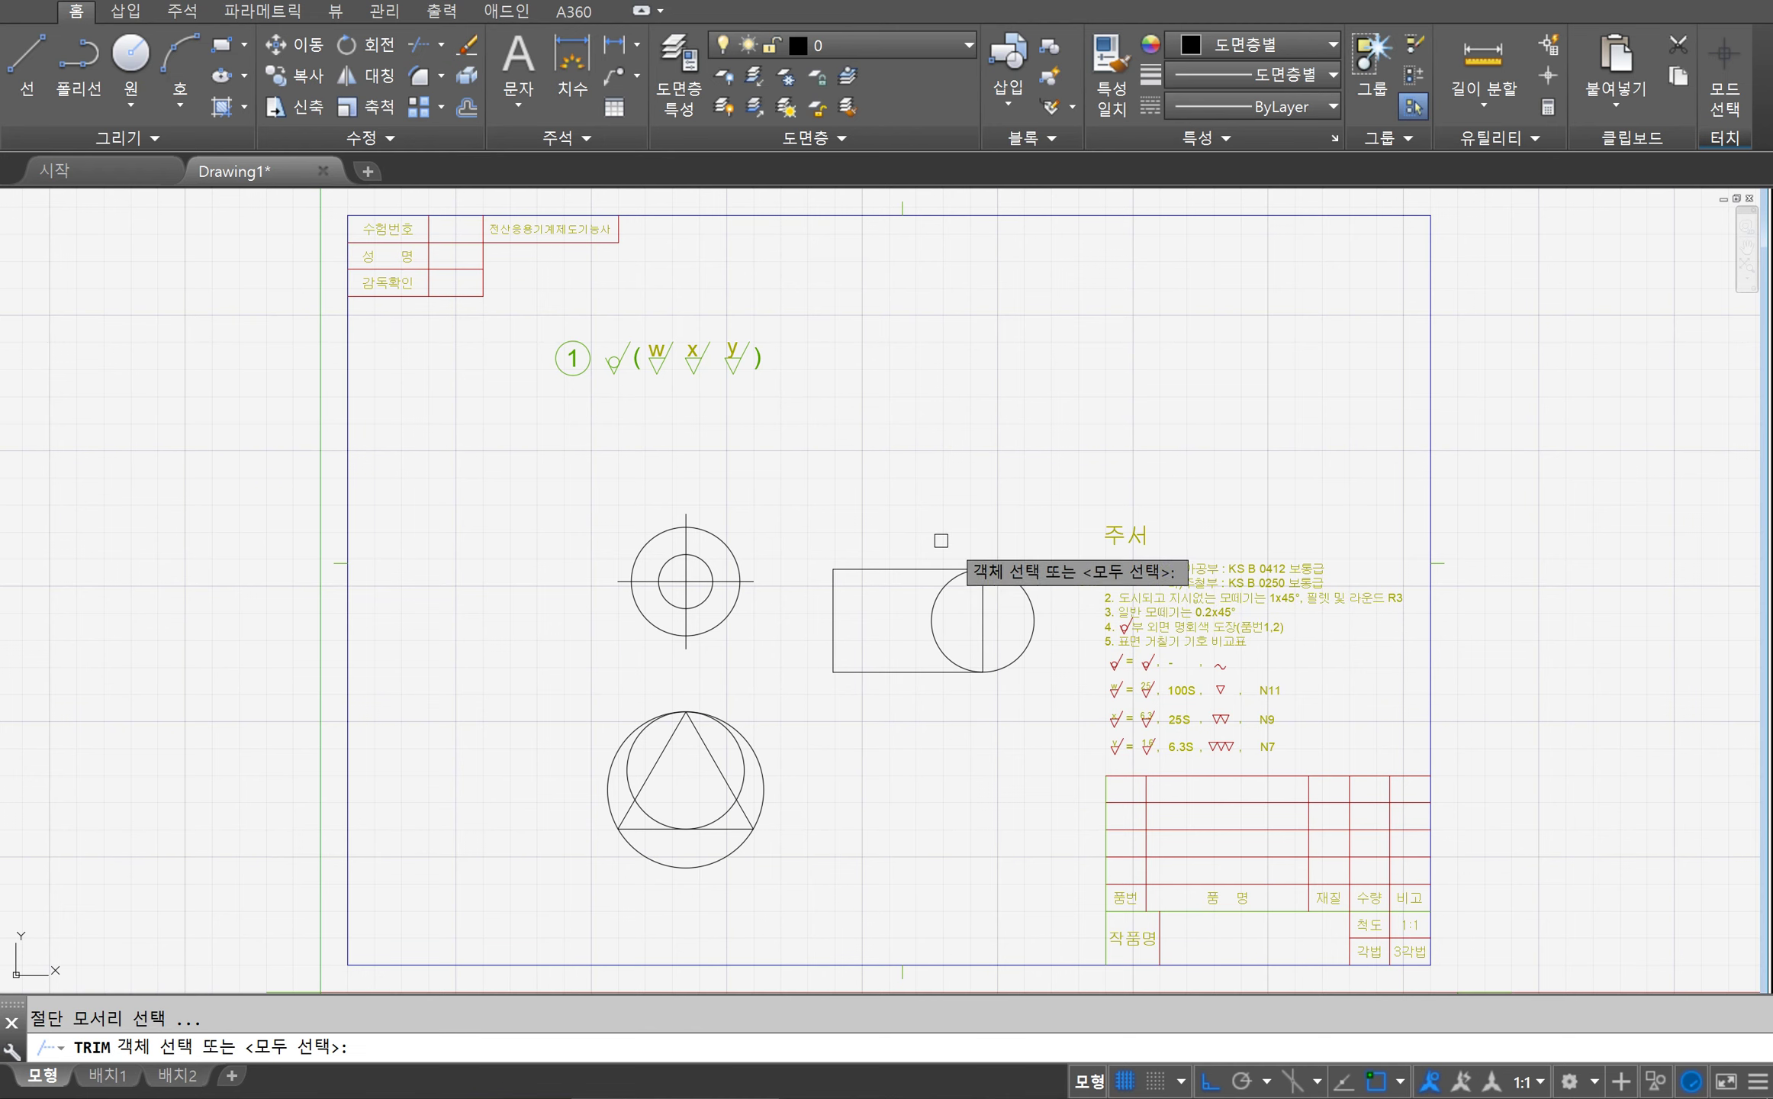
Step: Trim the rectangle's right edge and the circle's inner arc to leave a rounded end
{"action": "left_click", "coordinate": [984, 619]}
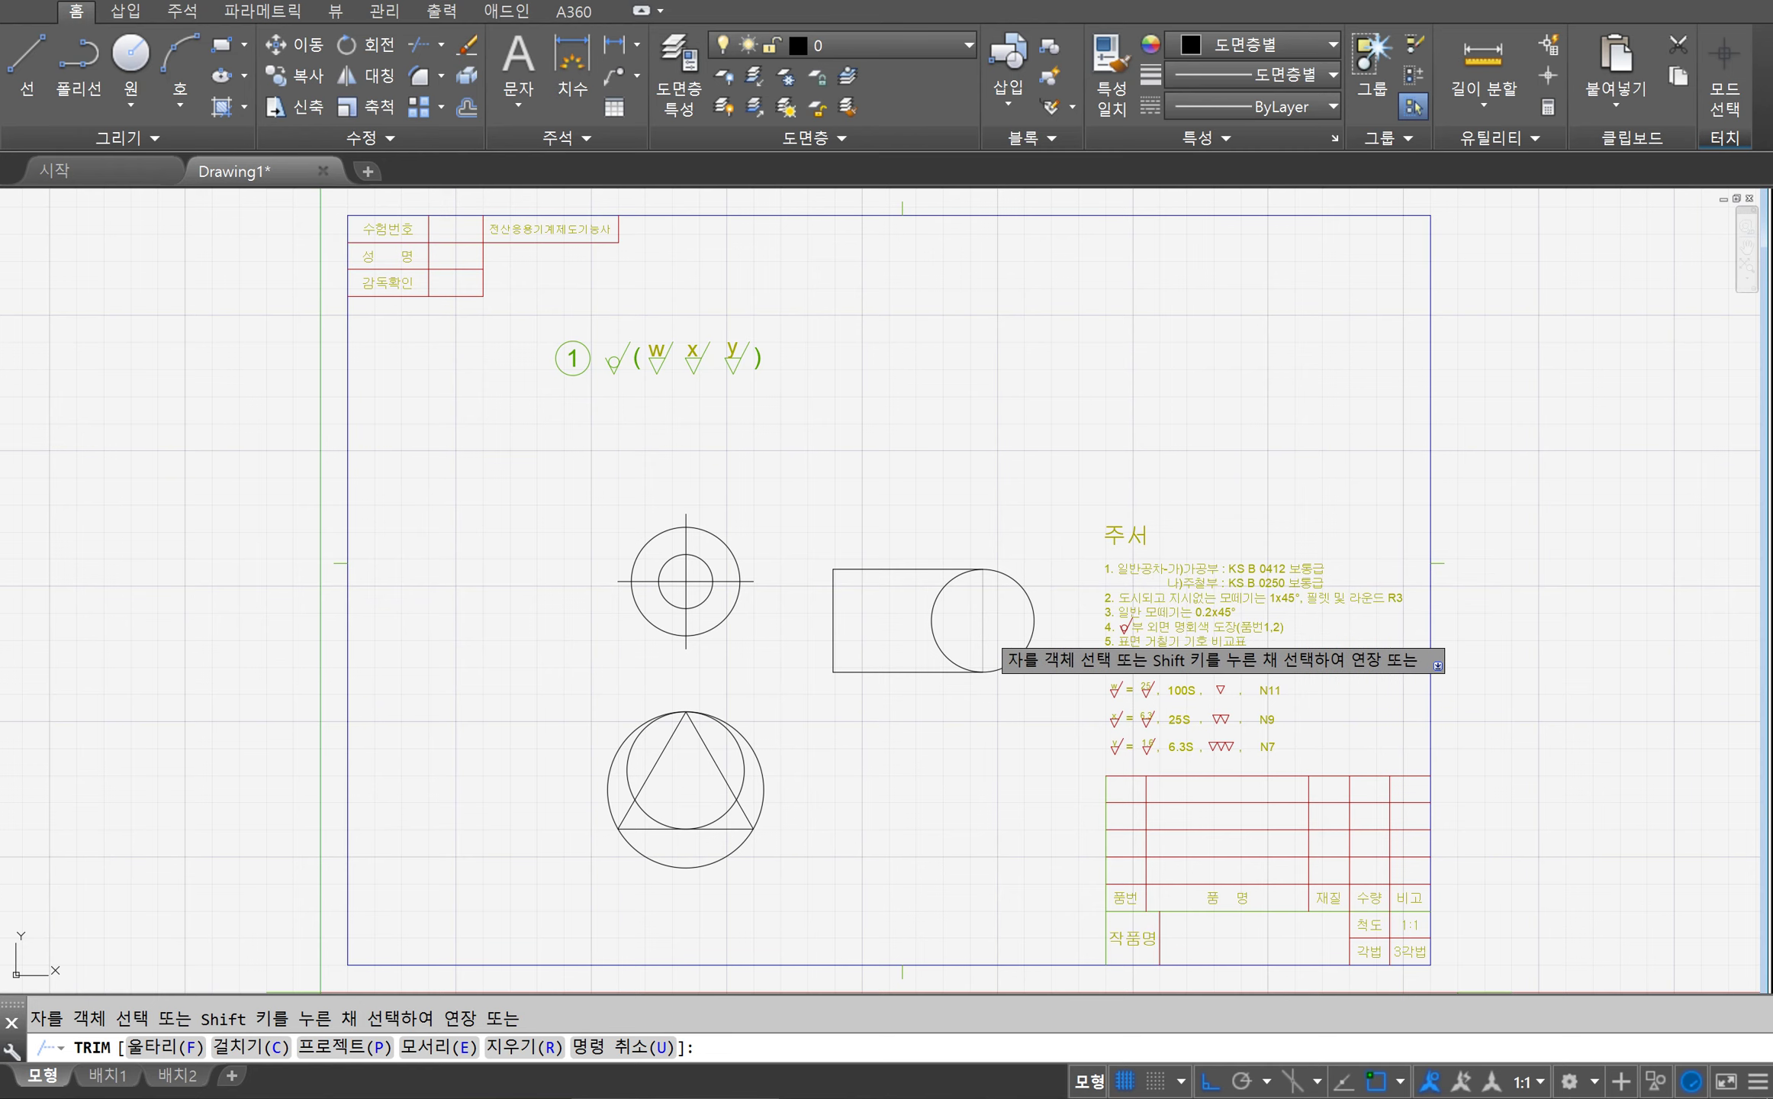
{"action": "left_click", "coordinate": [933, 634]}
{"action": "key", "text": "Return"}
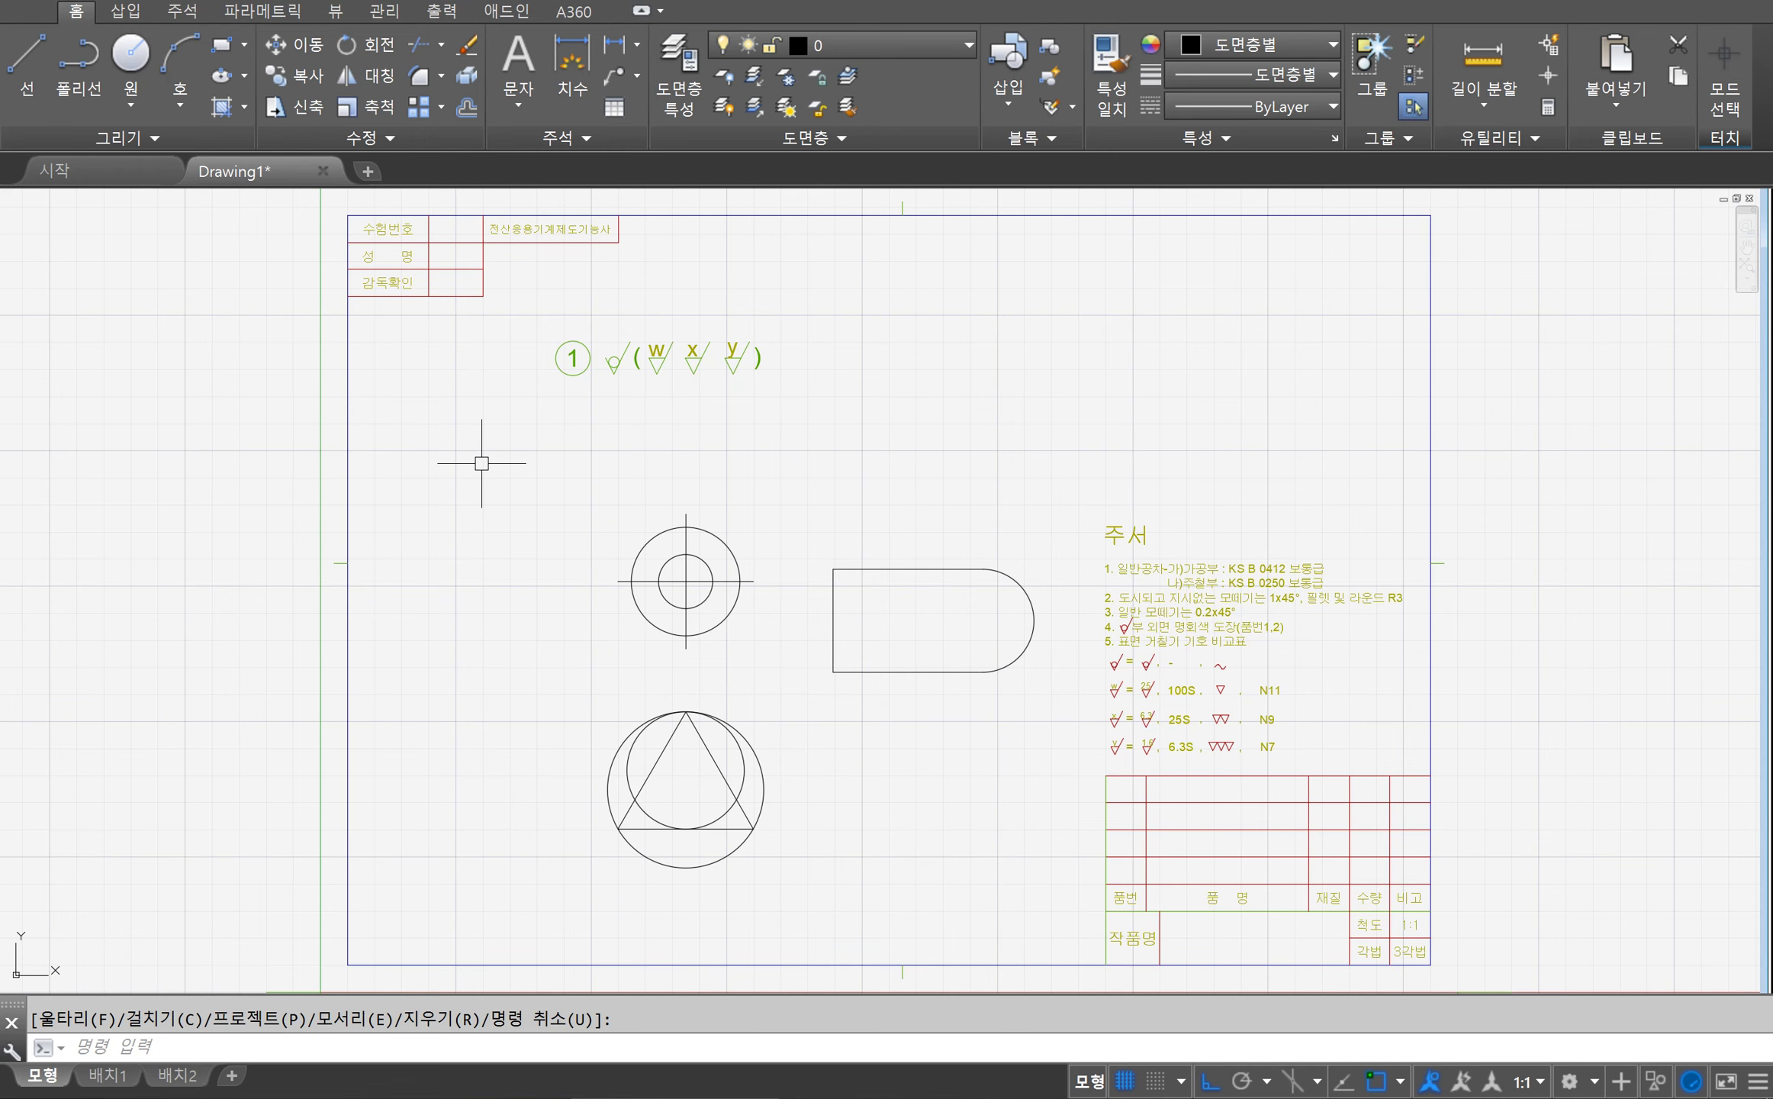
Step: Start and cancel the circle command a few times while checking the circle method list
{"action": "type", "text": "c"}
{"action": "key", "text": "Return"}
{"action": "key", "text": "Escape"}
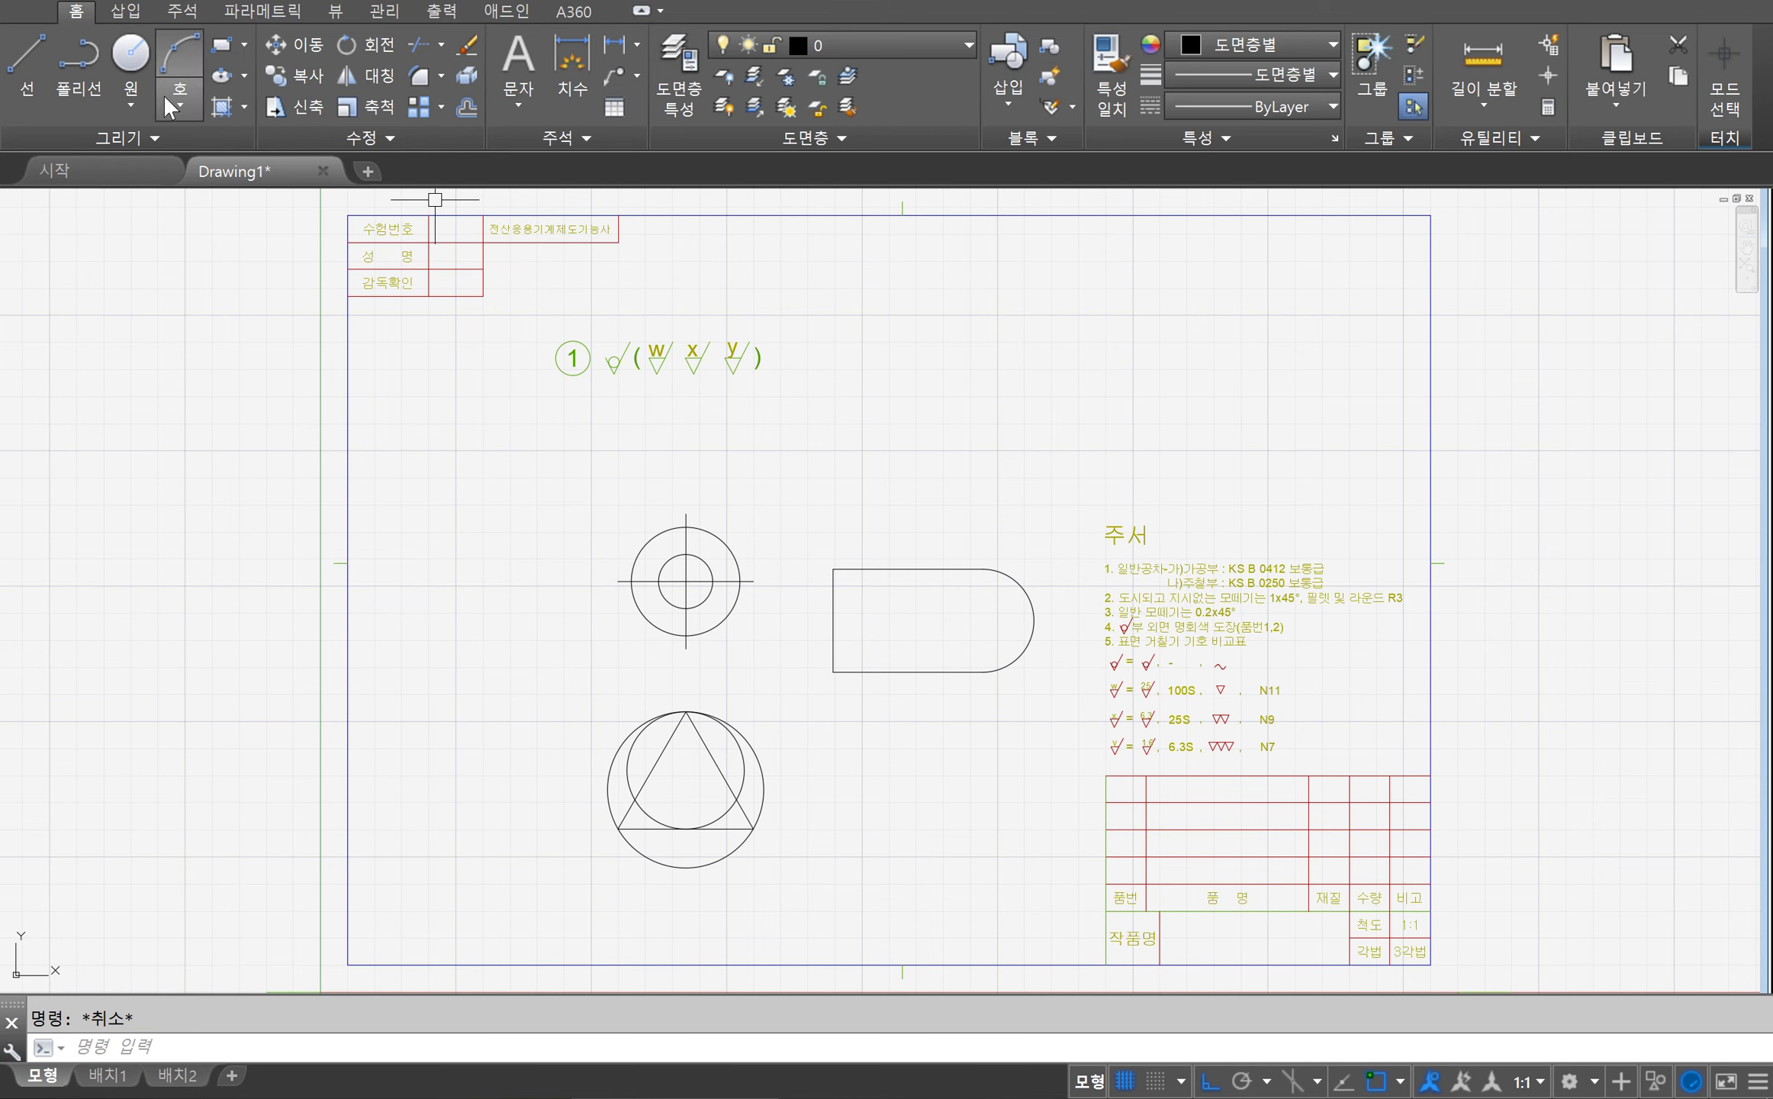
{"action": "left_click", "coordinate": [163, 94]}
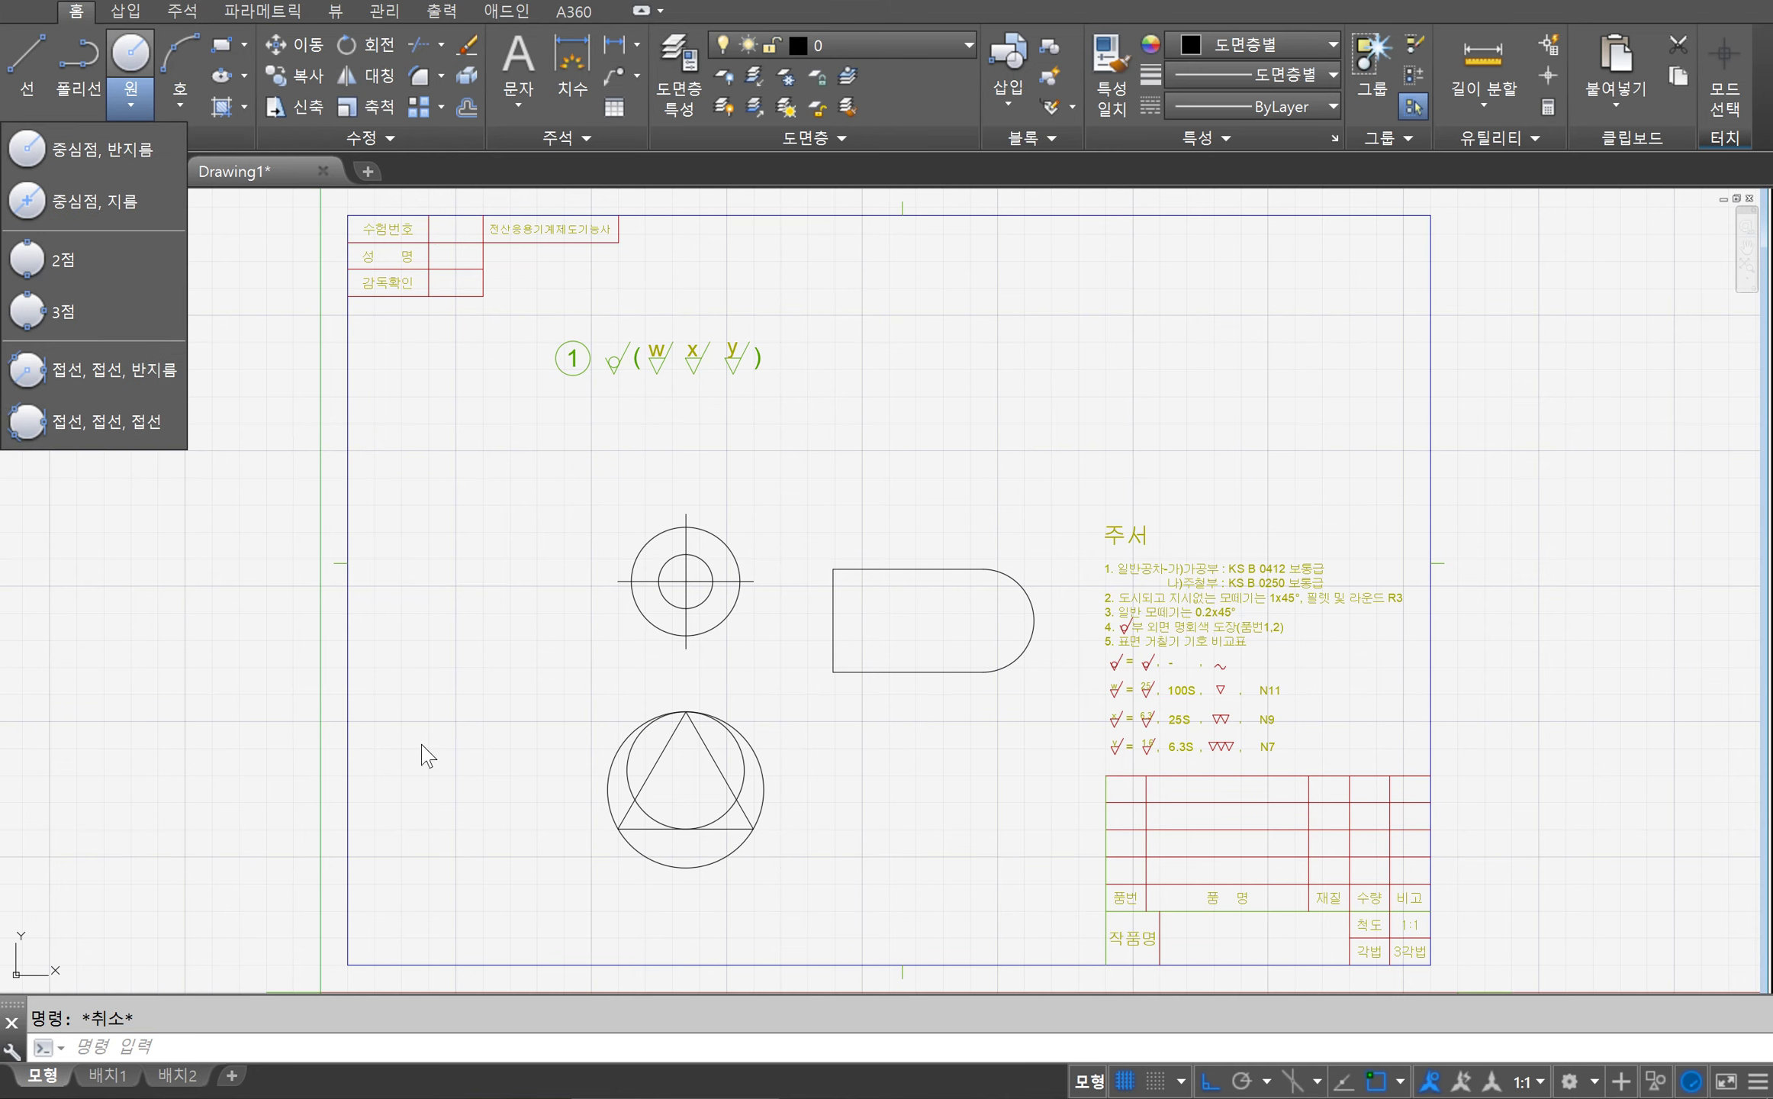
{"action": "key", "text": "Escape"}
{"action": "key", "text": "Return"}
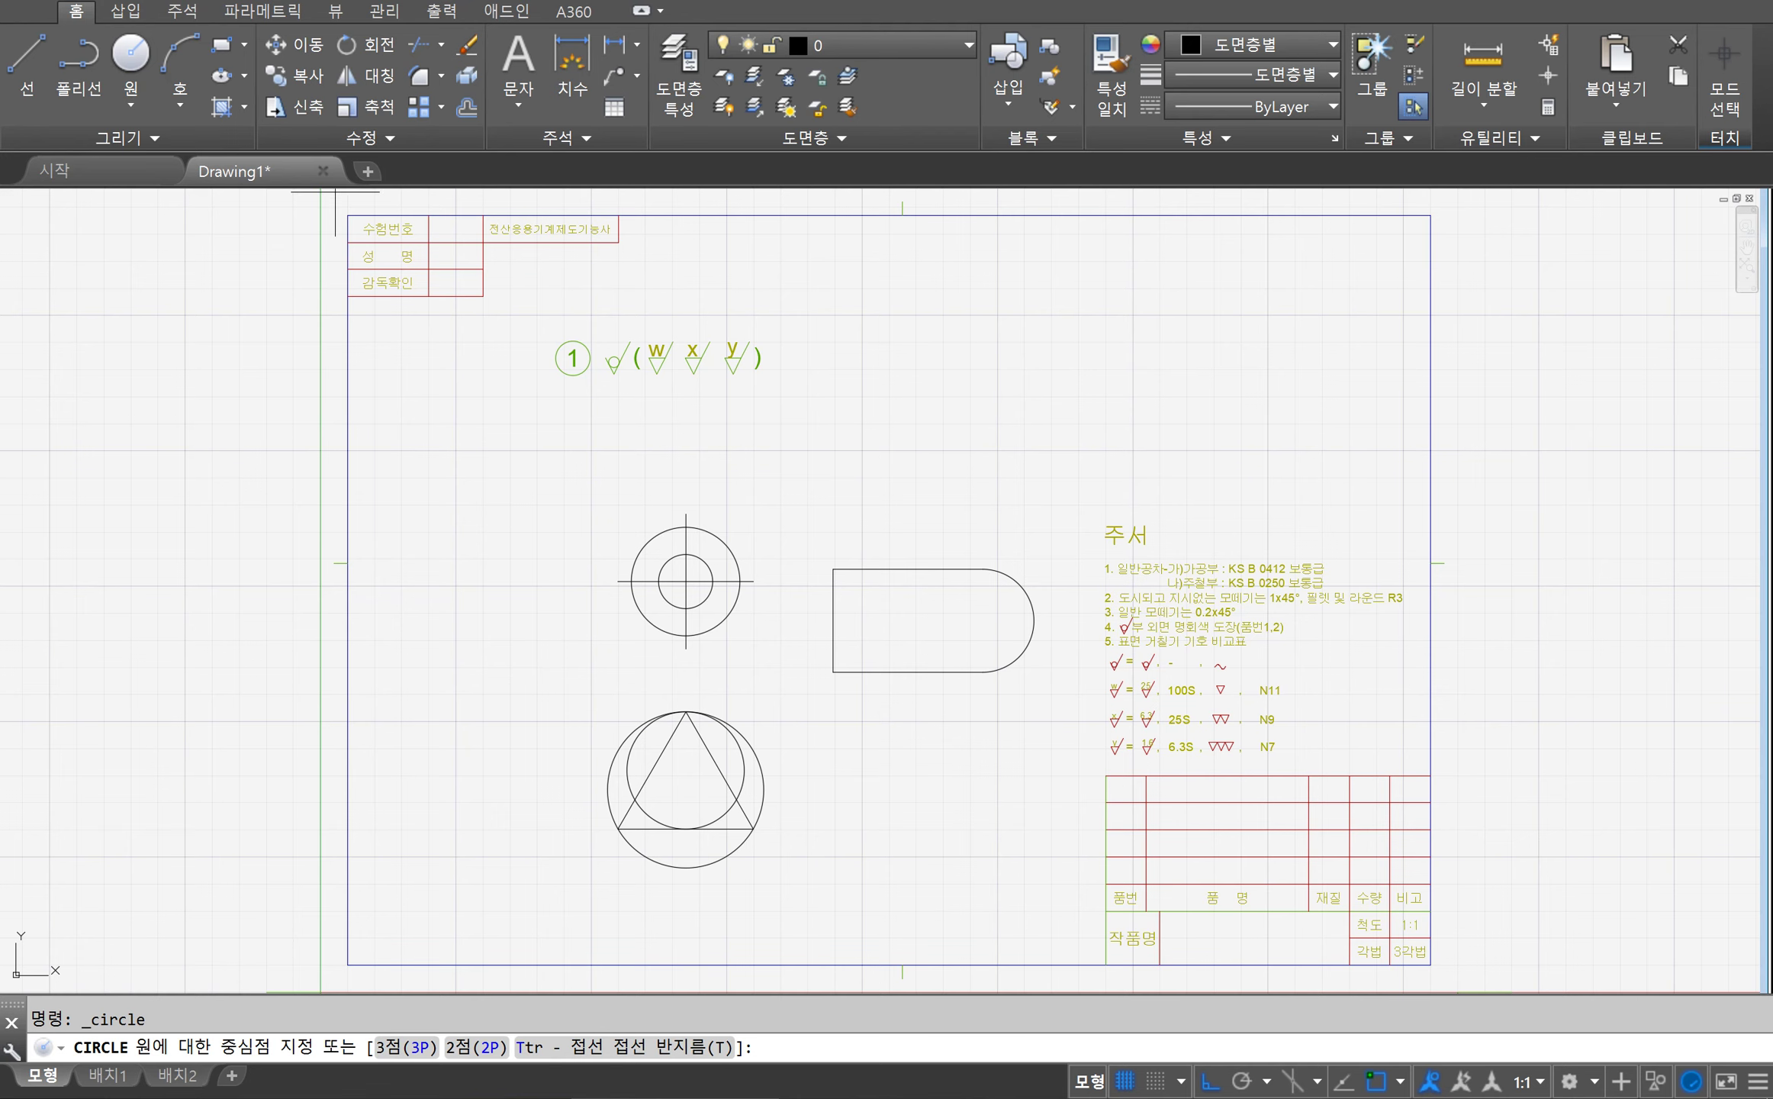
{"action": "left_click", "coordinate": [833, 614]}
{"action": "key", "text": "Escape"}
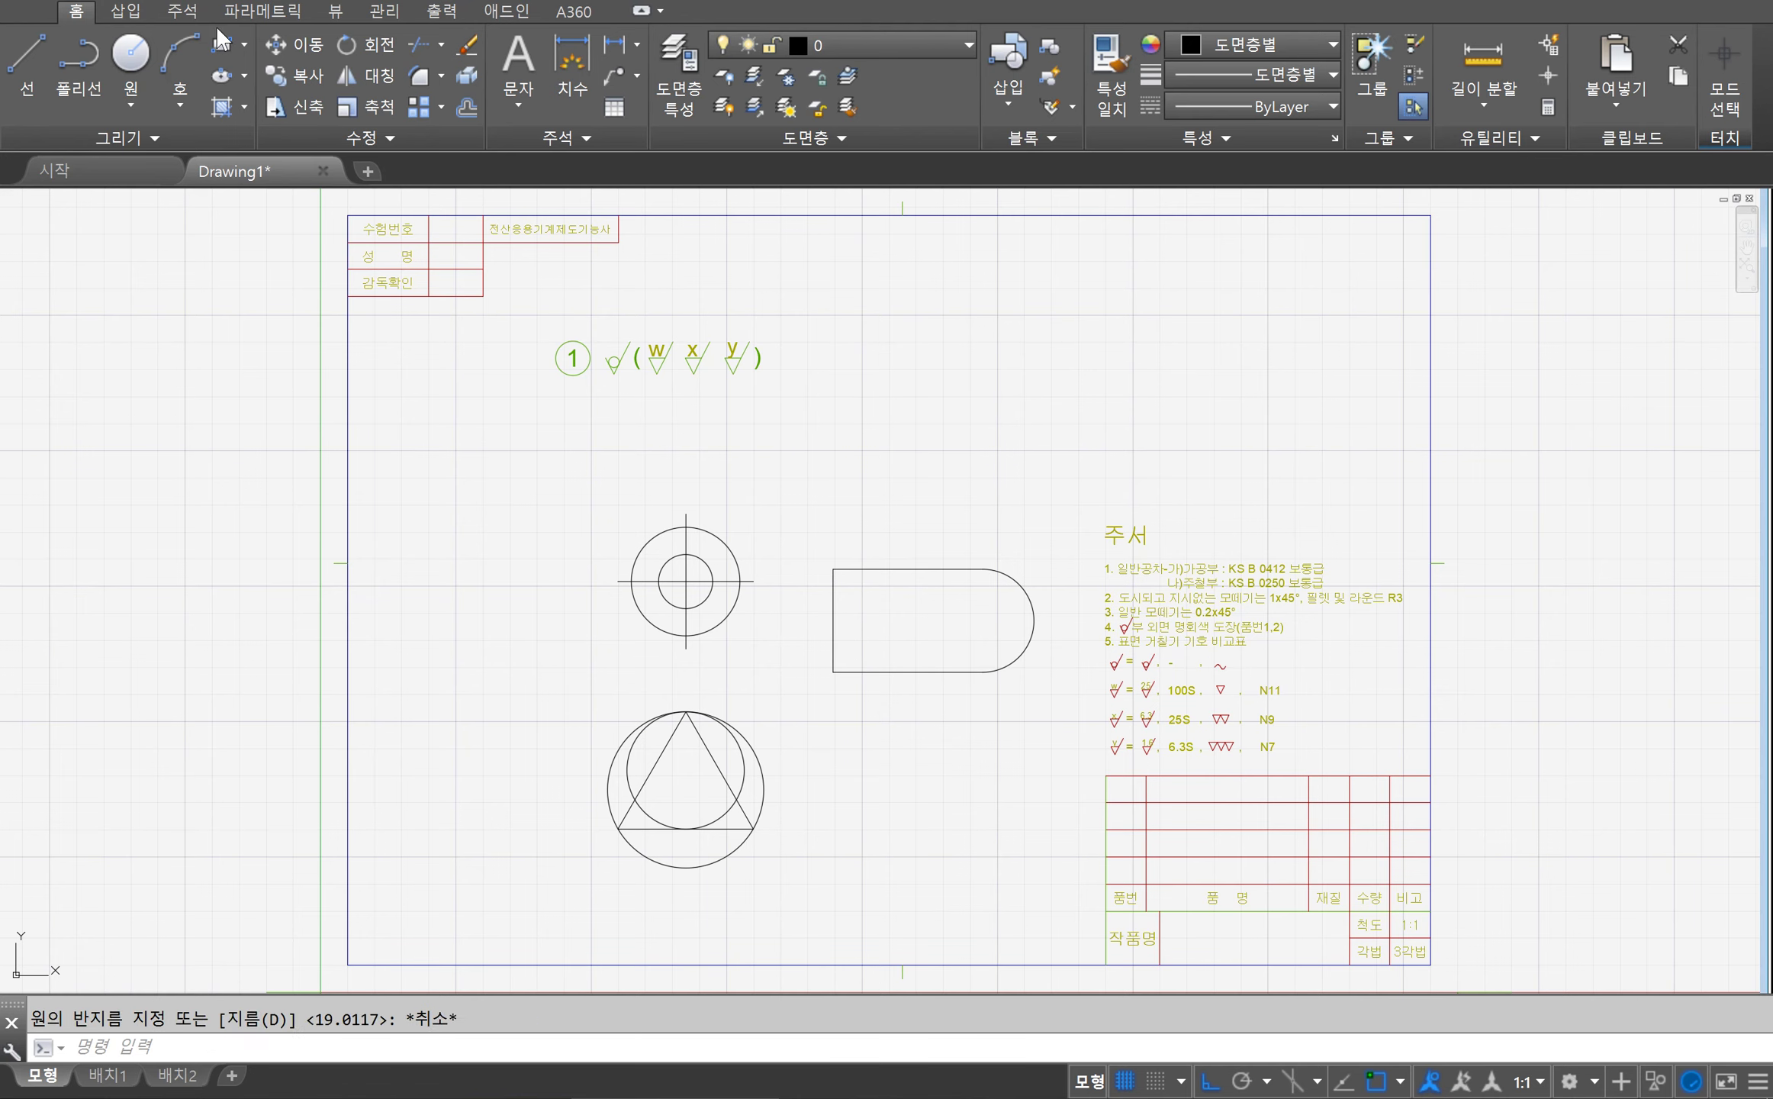
Step: Draw a Ttr radius-5 circle tangent to the slot's left and top edges
{"action": "left_click", "coordinate": [119, 94]}
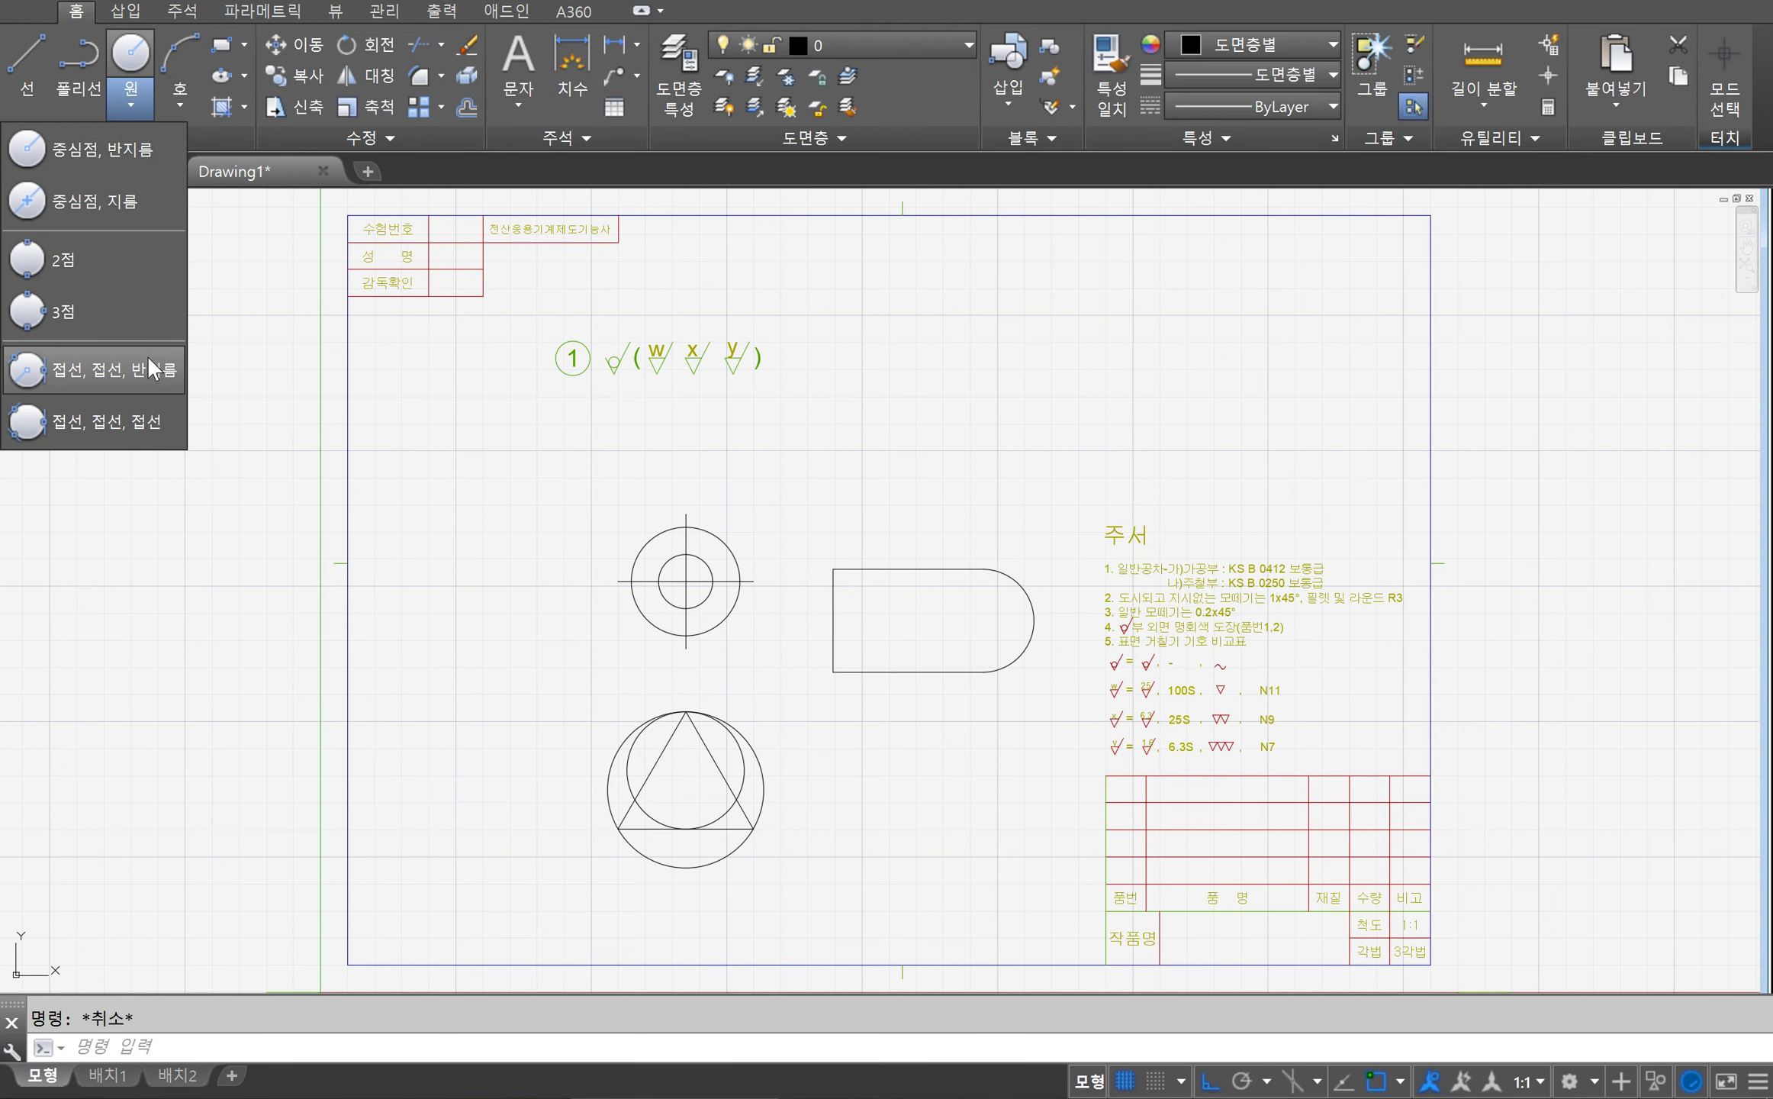
{"action": "left_click", "coordinate": [147, 356]}
{"action": "left_click", "coordinate": [833, 602]}
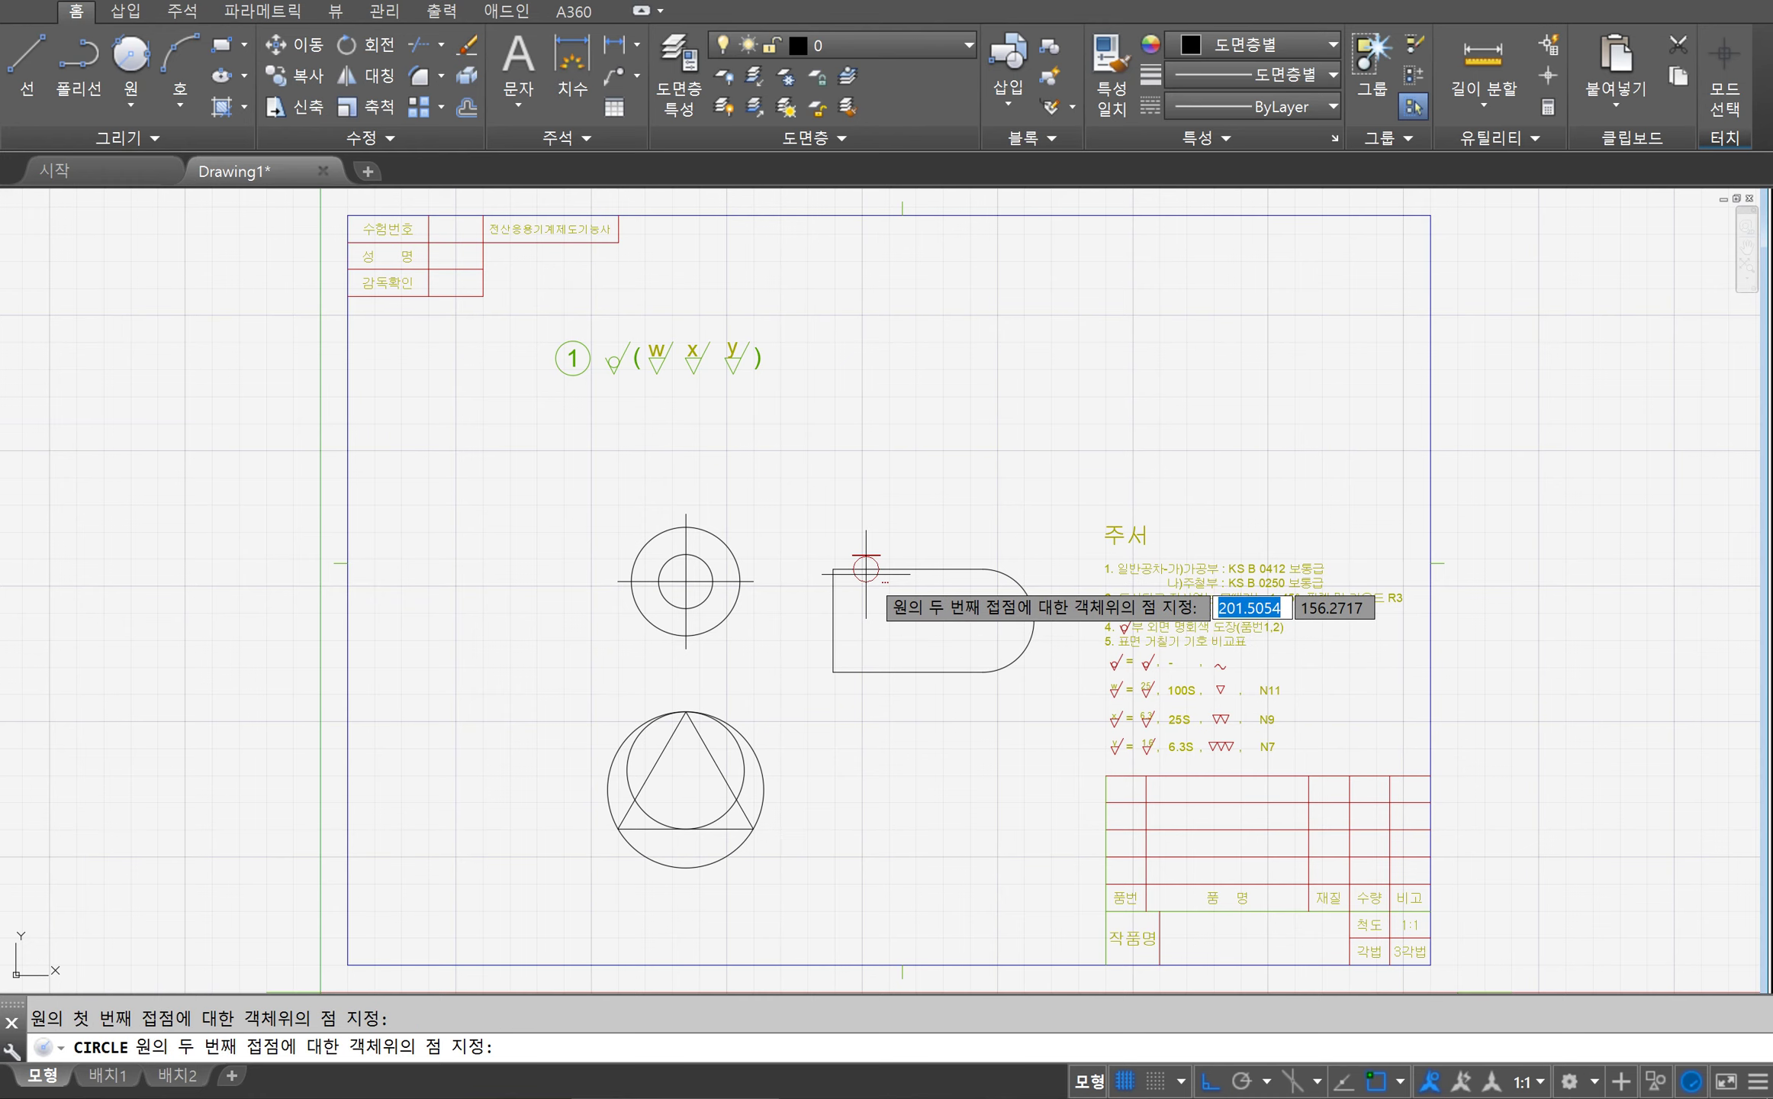
{"action": "left_click", "coordinate": [839, 569]}
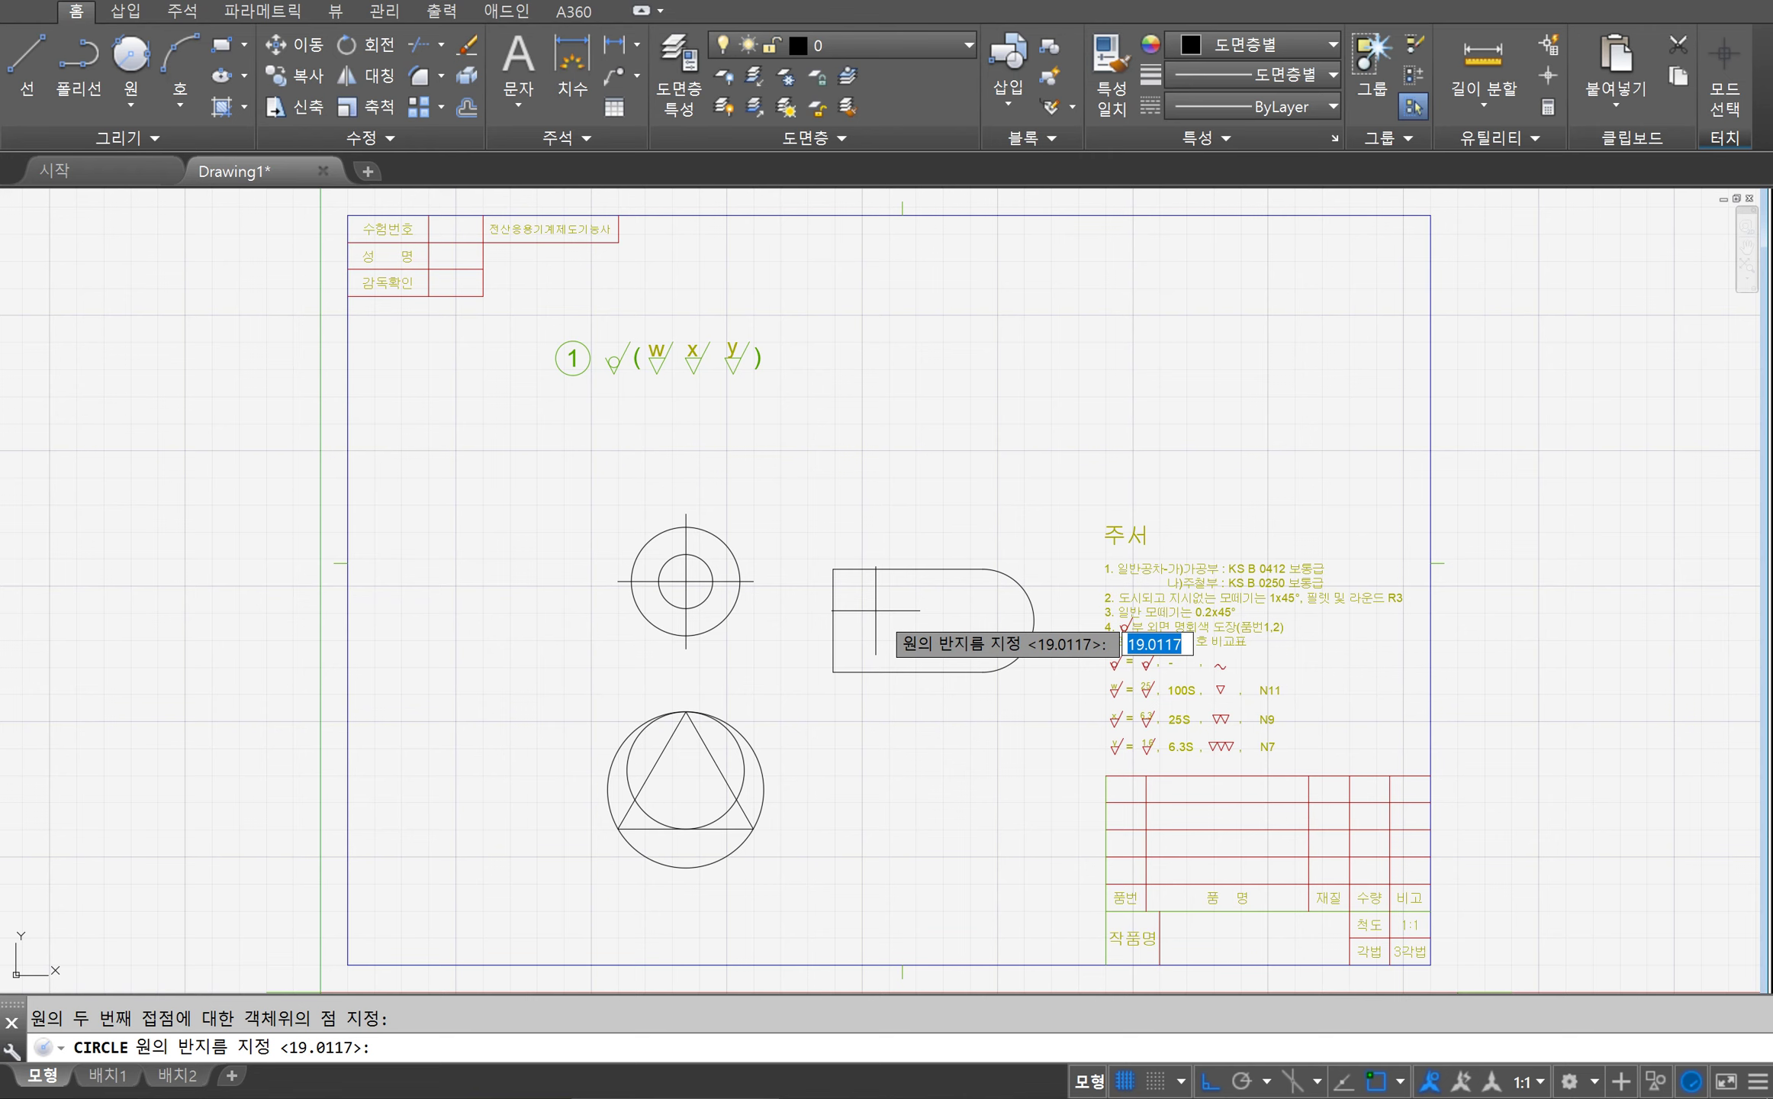
{"action": "type", "text": "5"}
{"action": "key", "text": "Return"}
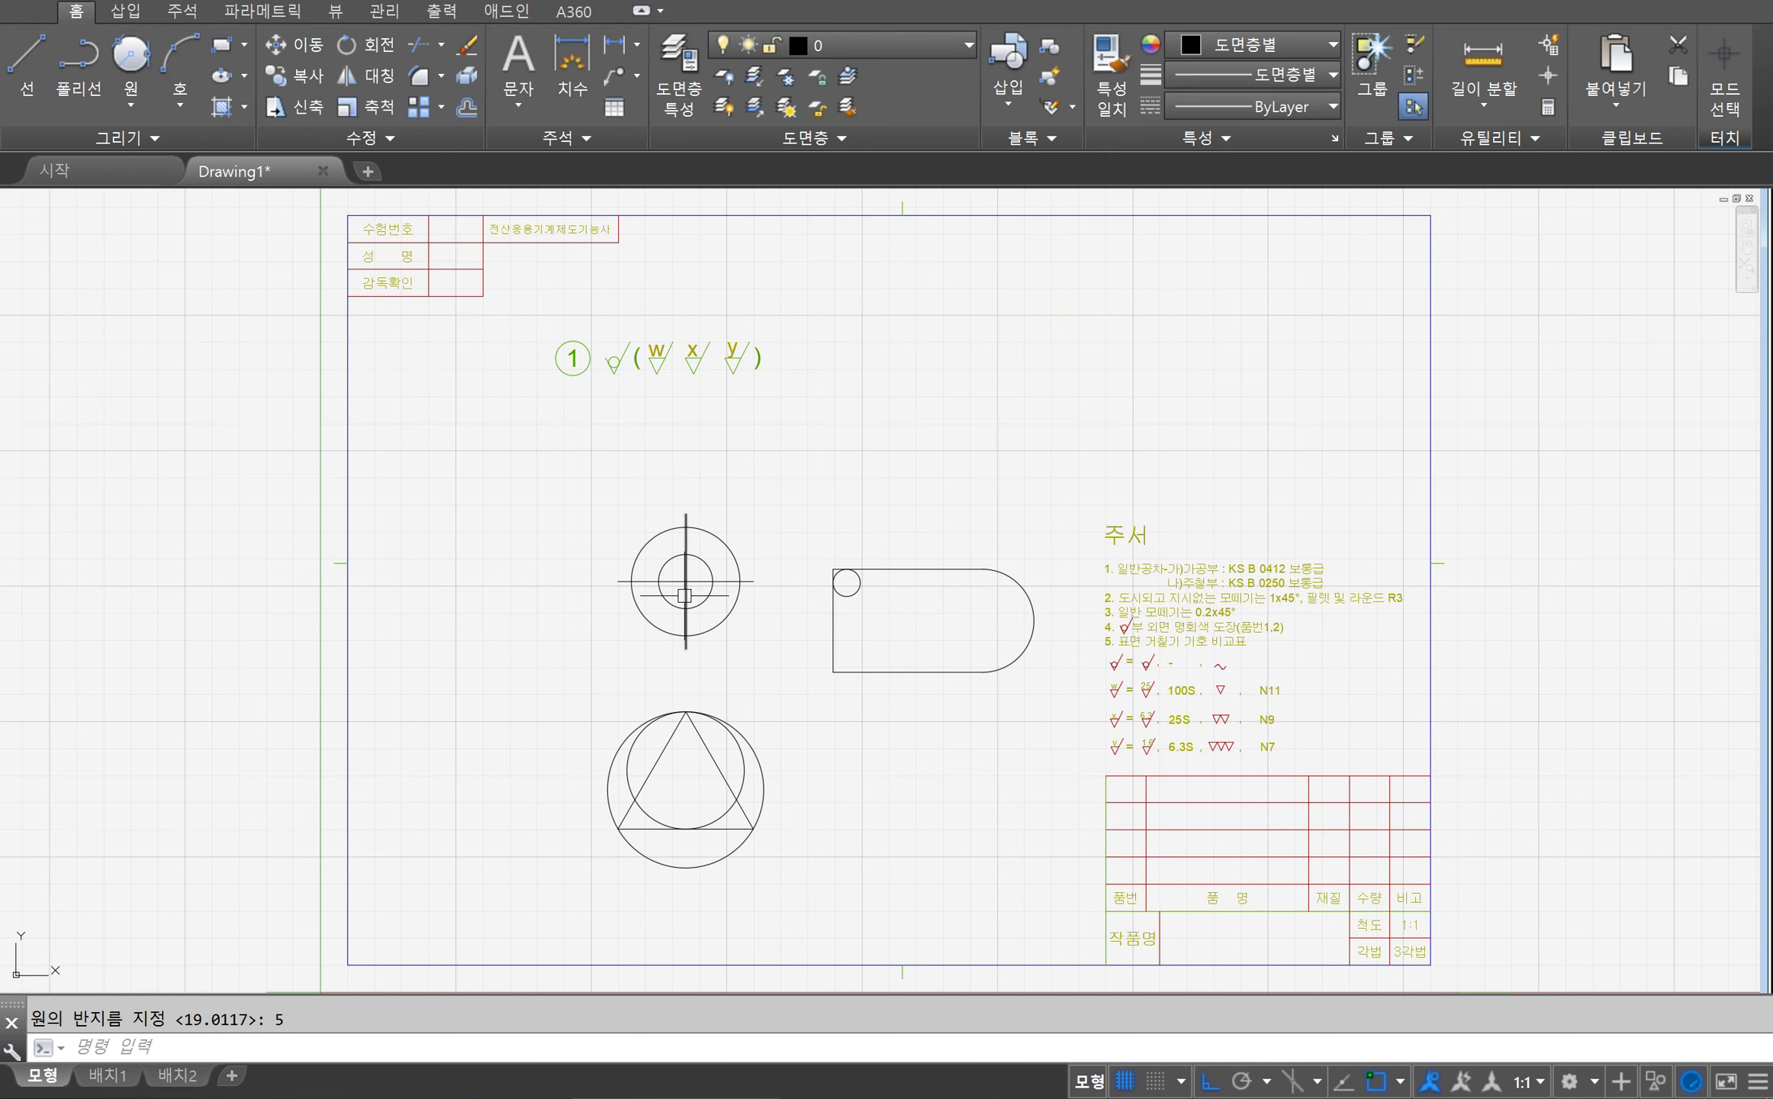
{"action": "right_click", "coordinate": [698, 615]}
{"action": "left_click", "coordinate": [603, 628]}
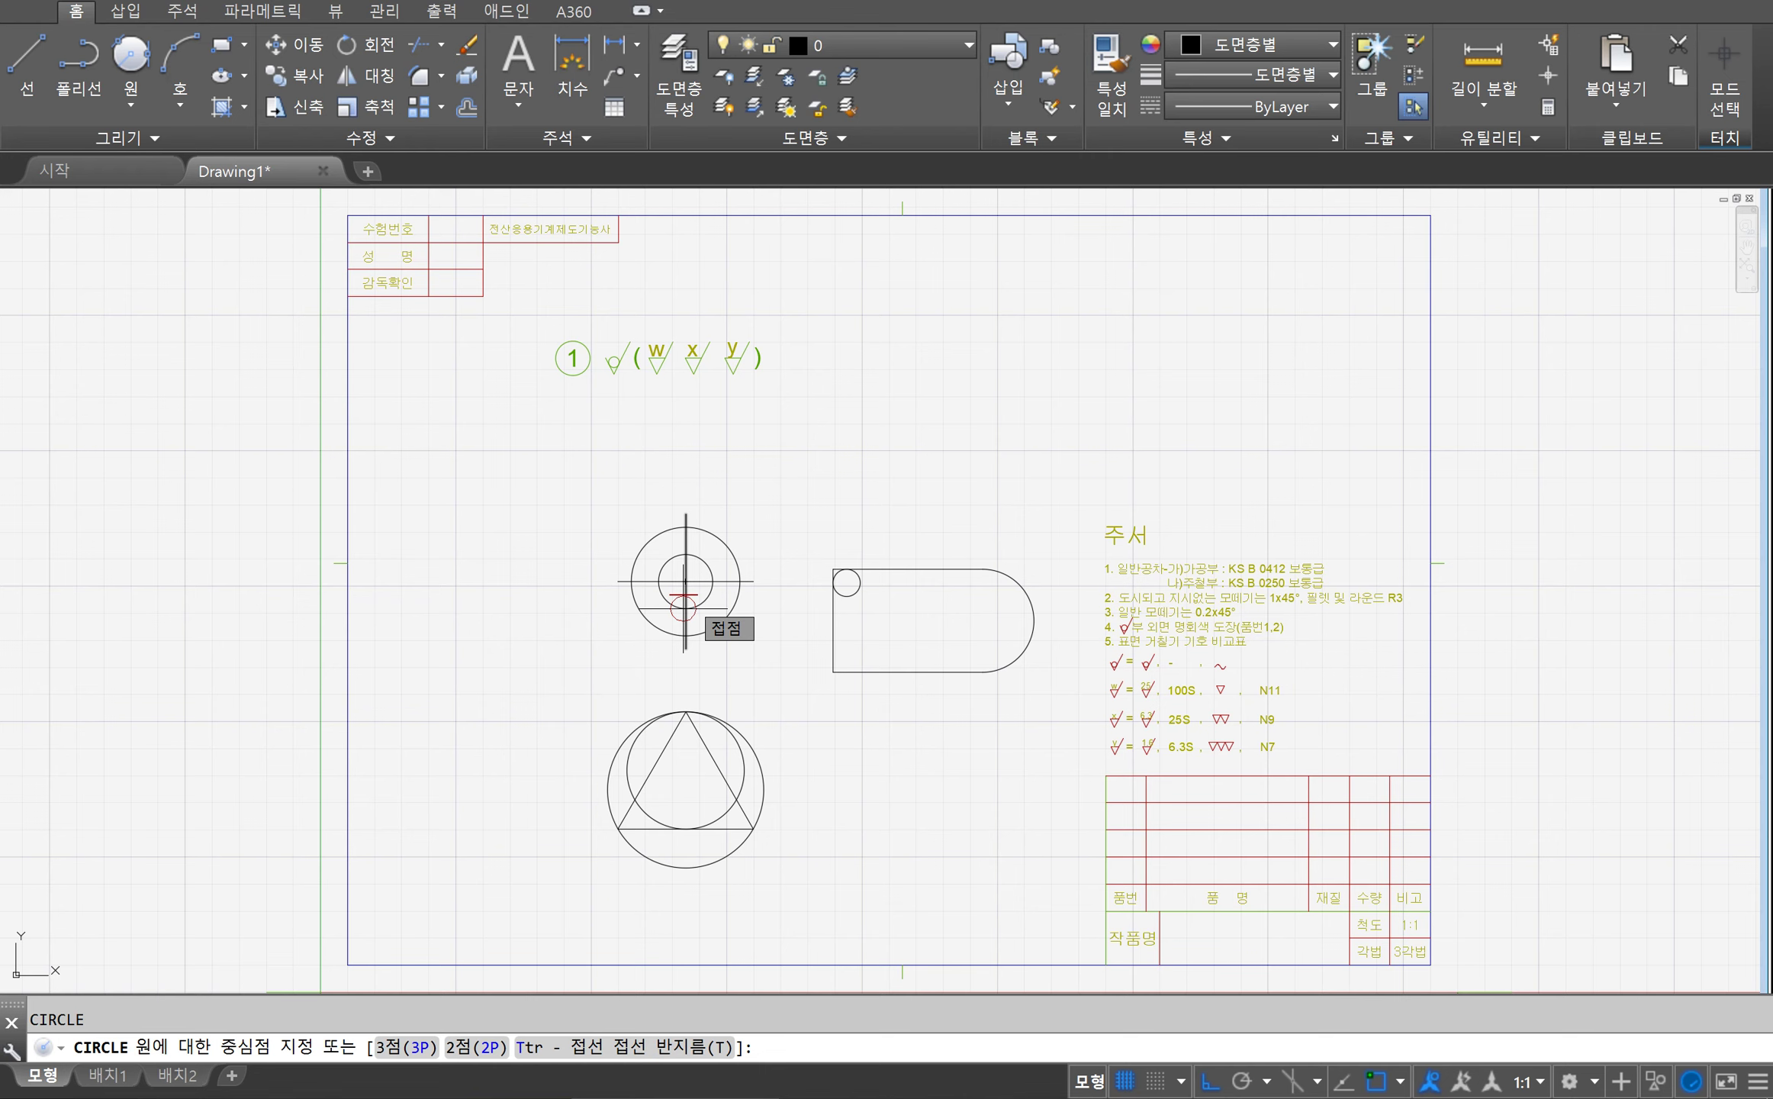
Step: Draw another Ttr radius-5 circle tangent to the slot's left and bottom edges
{"action": "key", "text": "Escape"}
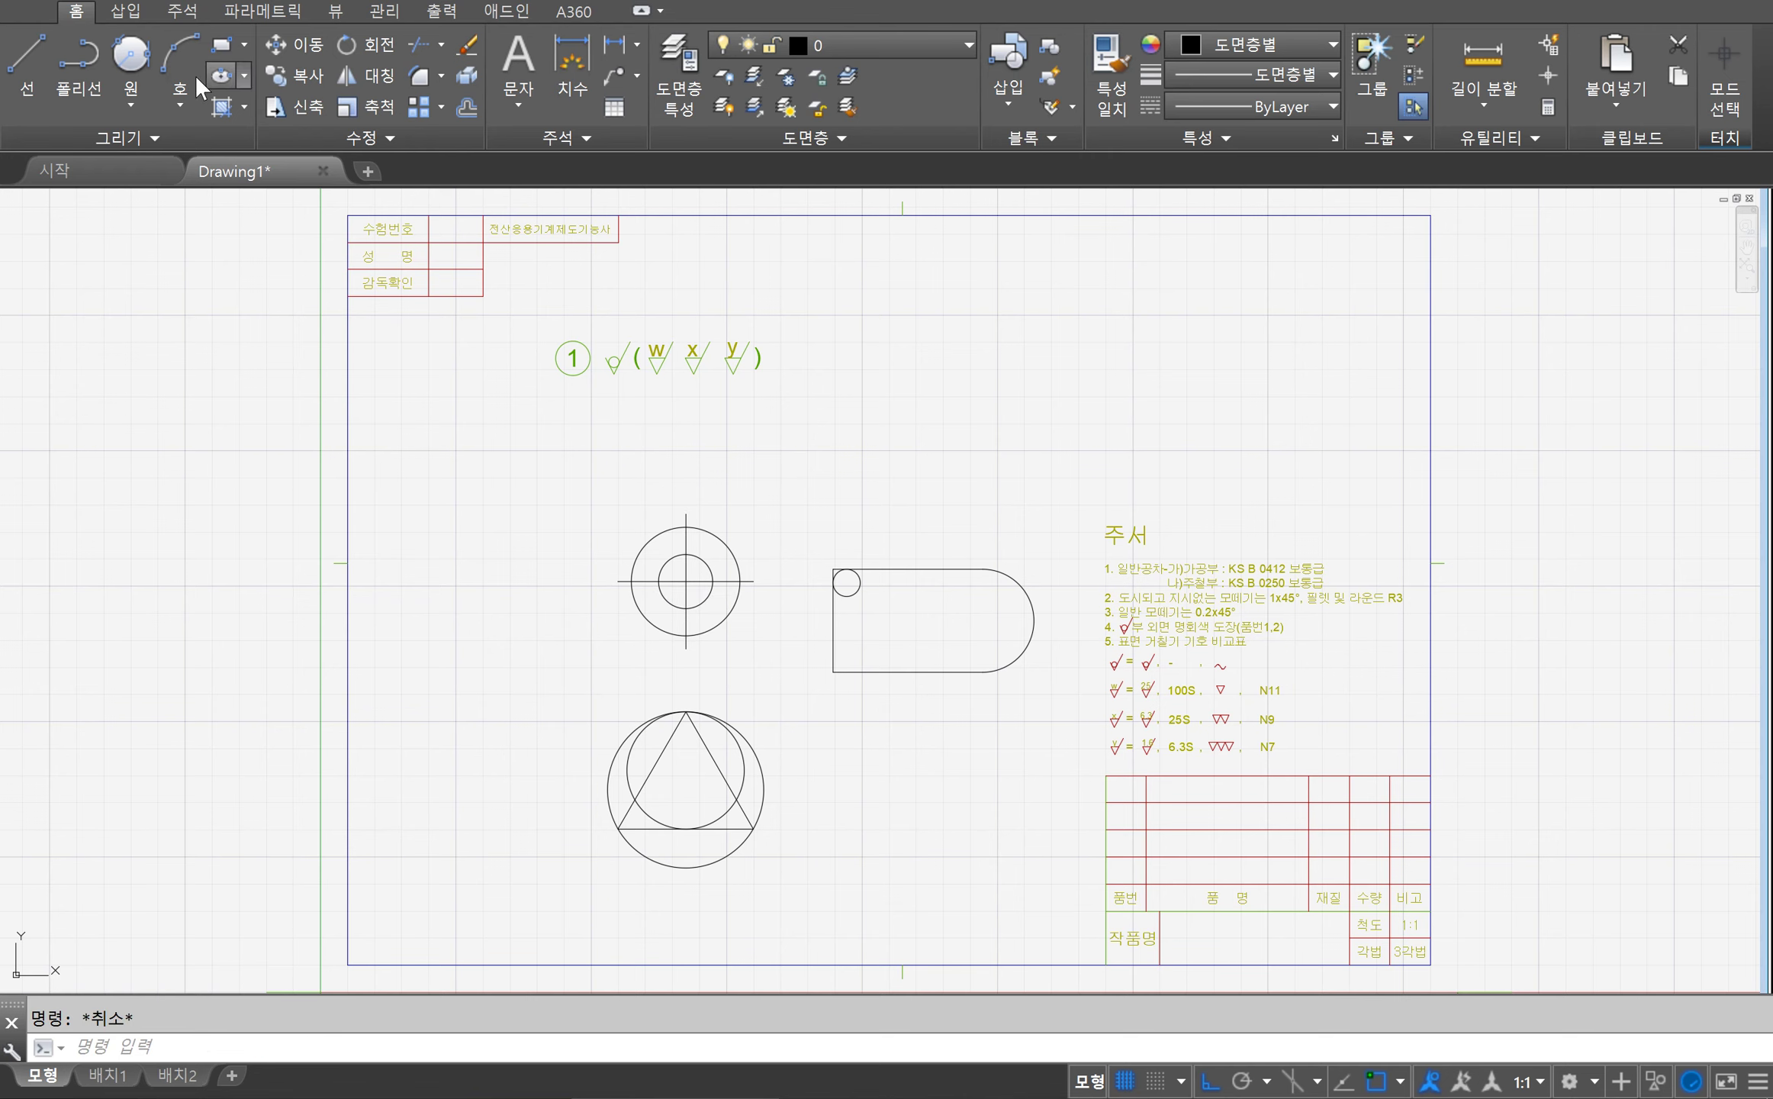
{"action": "left_click", "coordinate": [127, 95]}
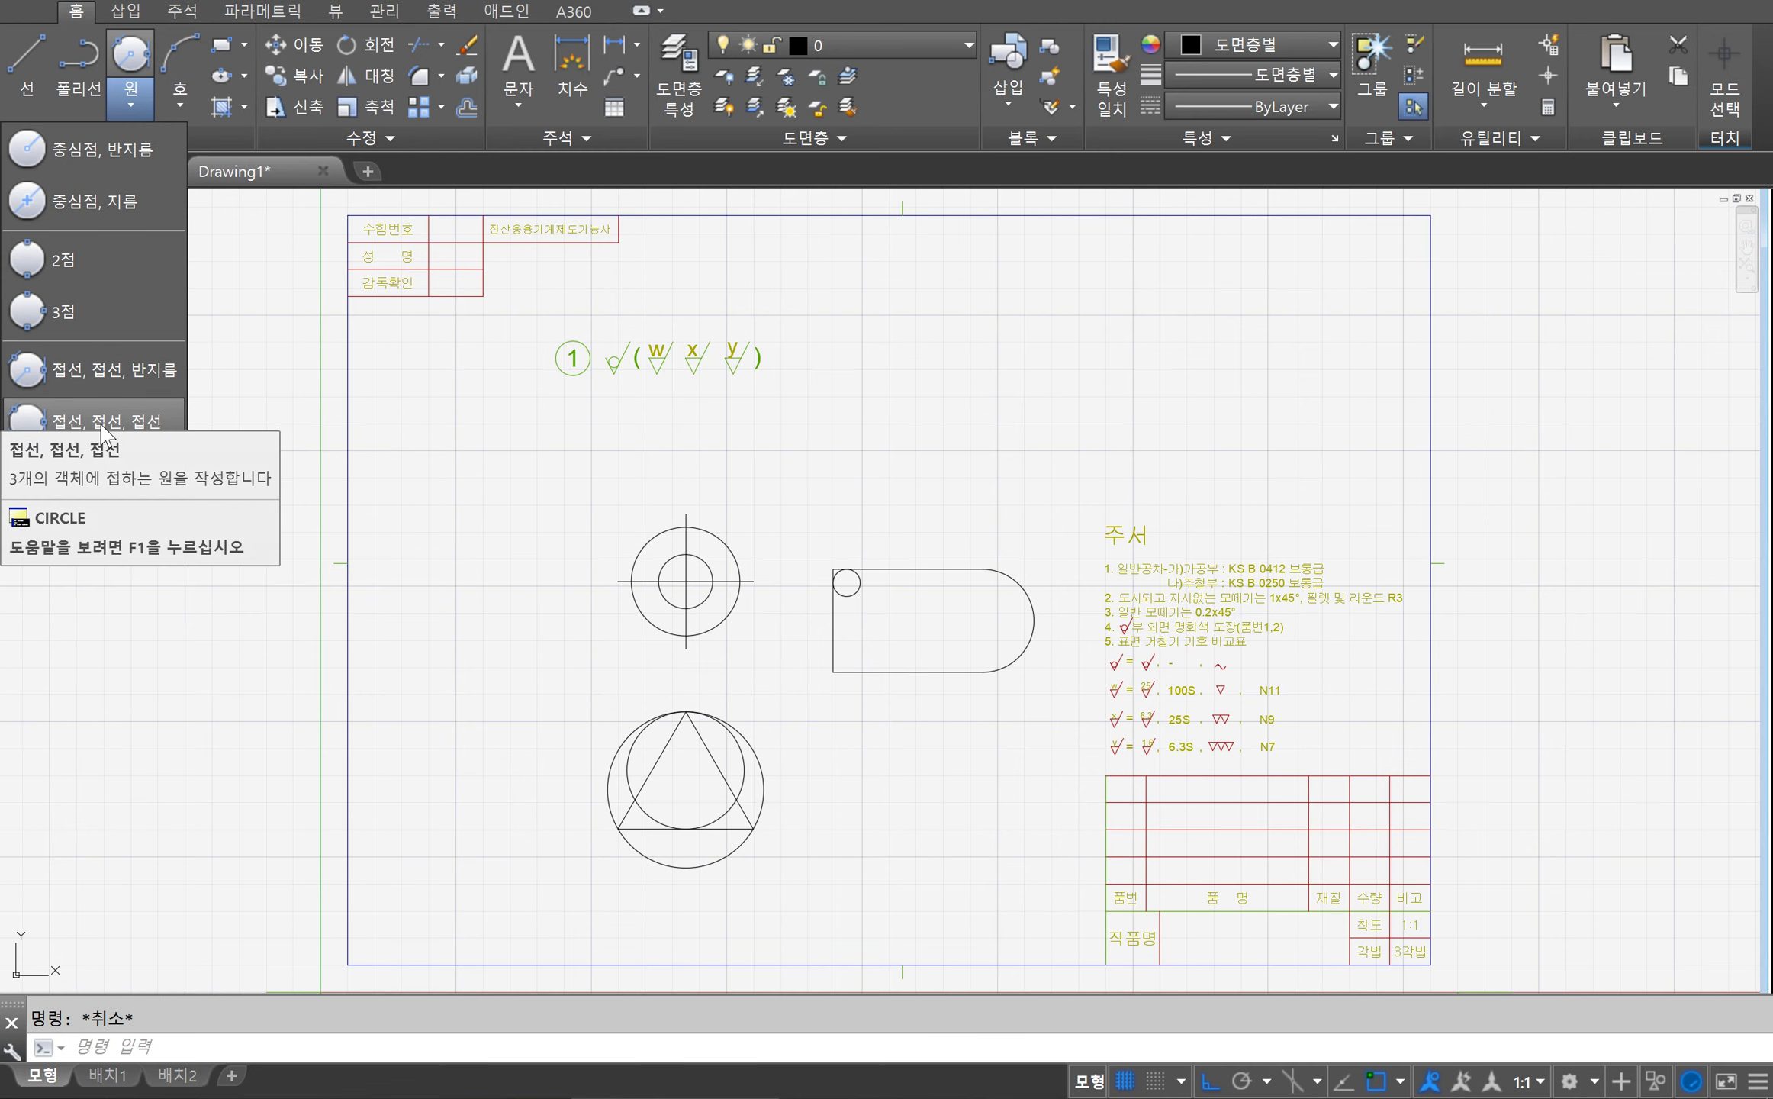
{"action": "key", "text": "Escape"}
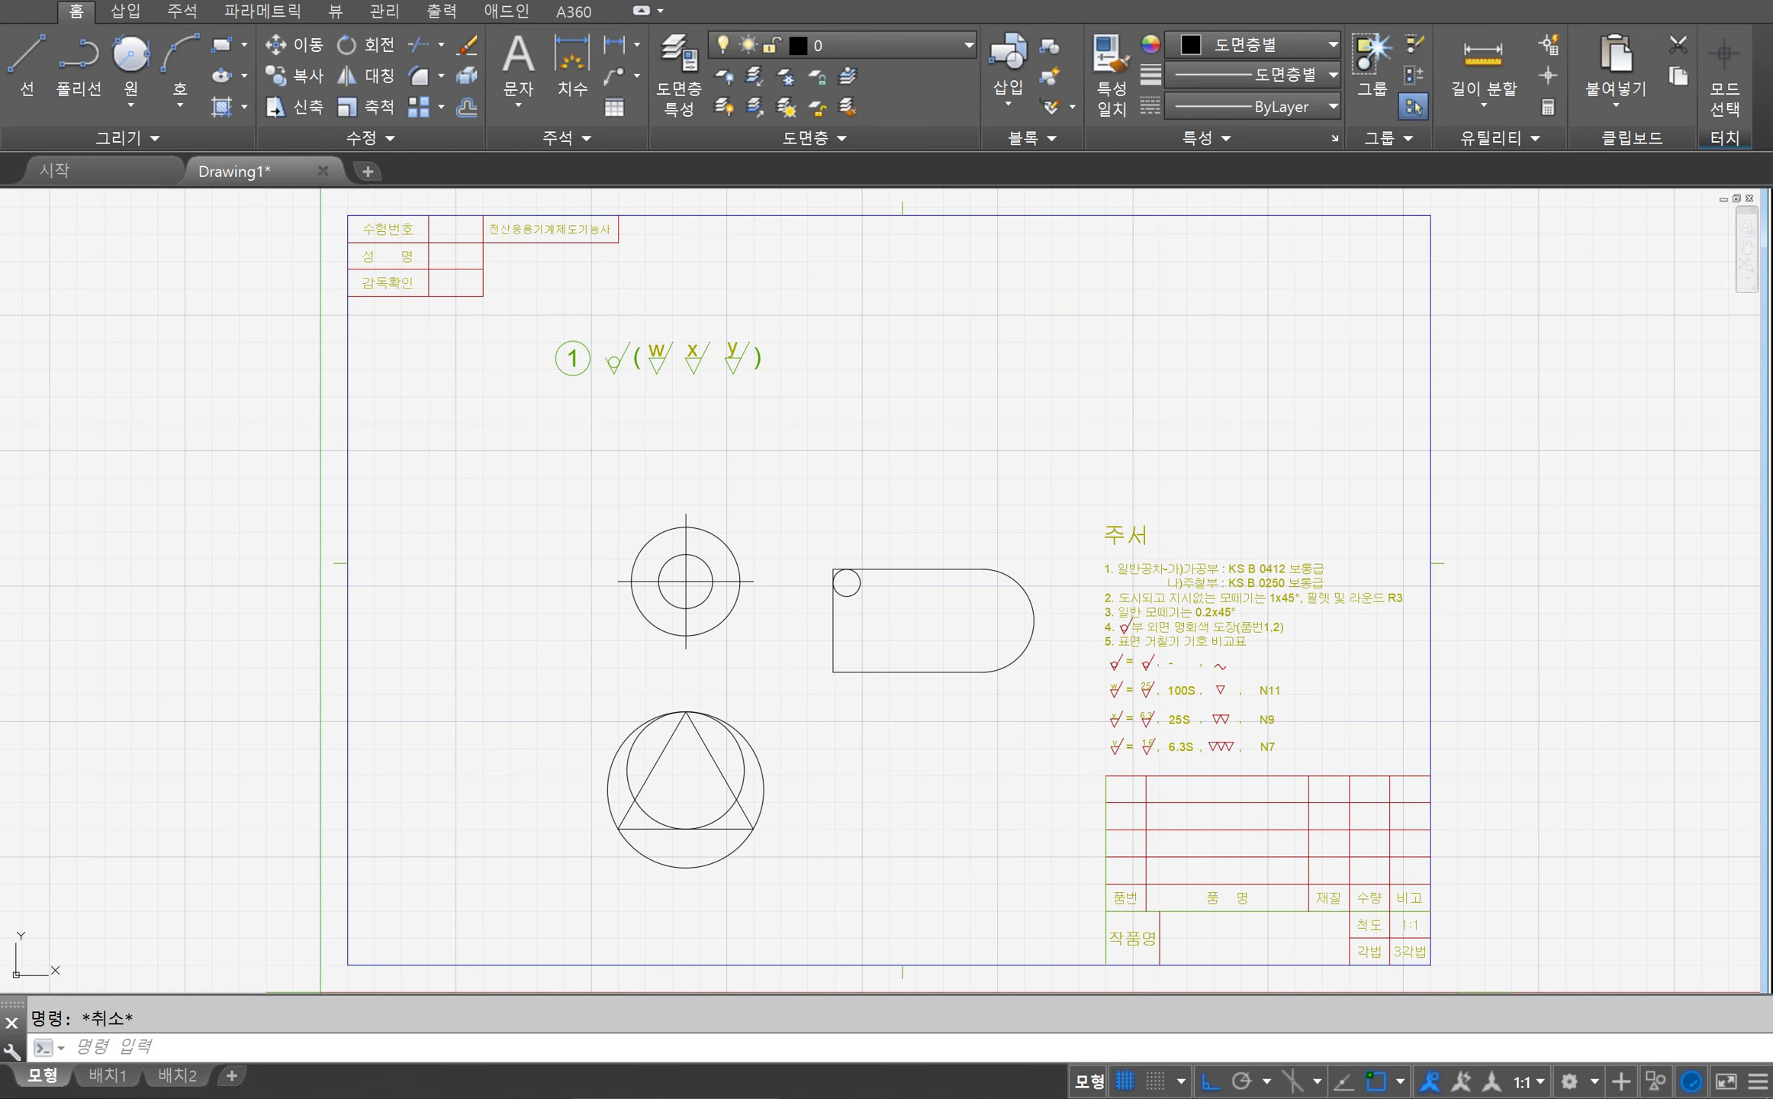
{"action": "type", "text": "c"}
{"action": "key", "text": "Return"}
{"action": "type", "text": "ttr"}
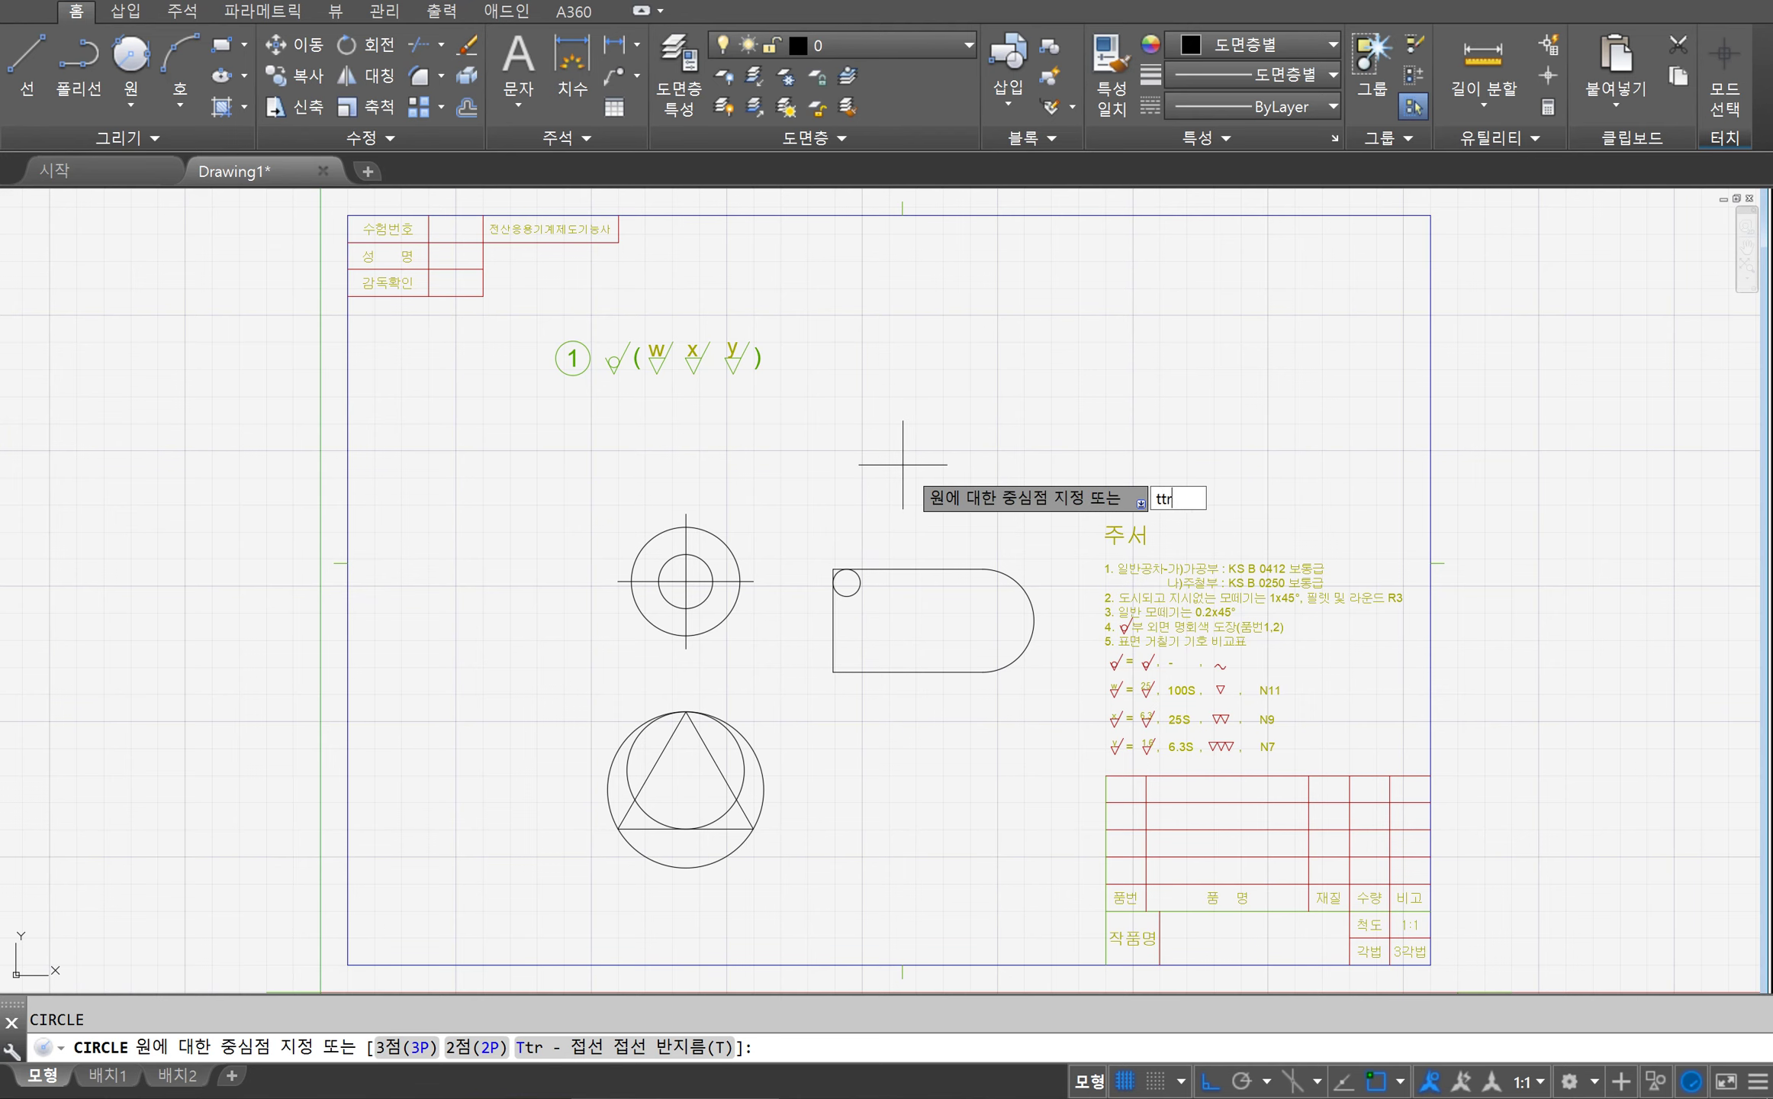
{"action": "key", "text": "Return"}
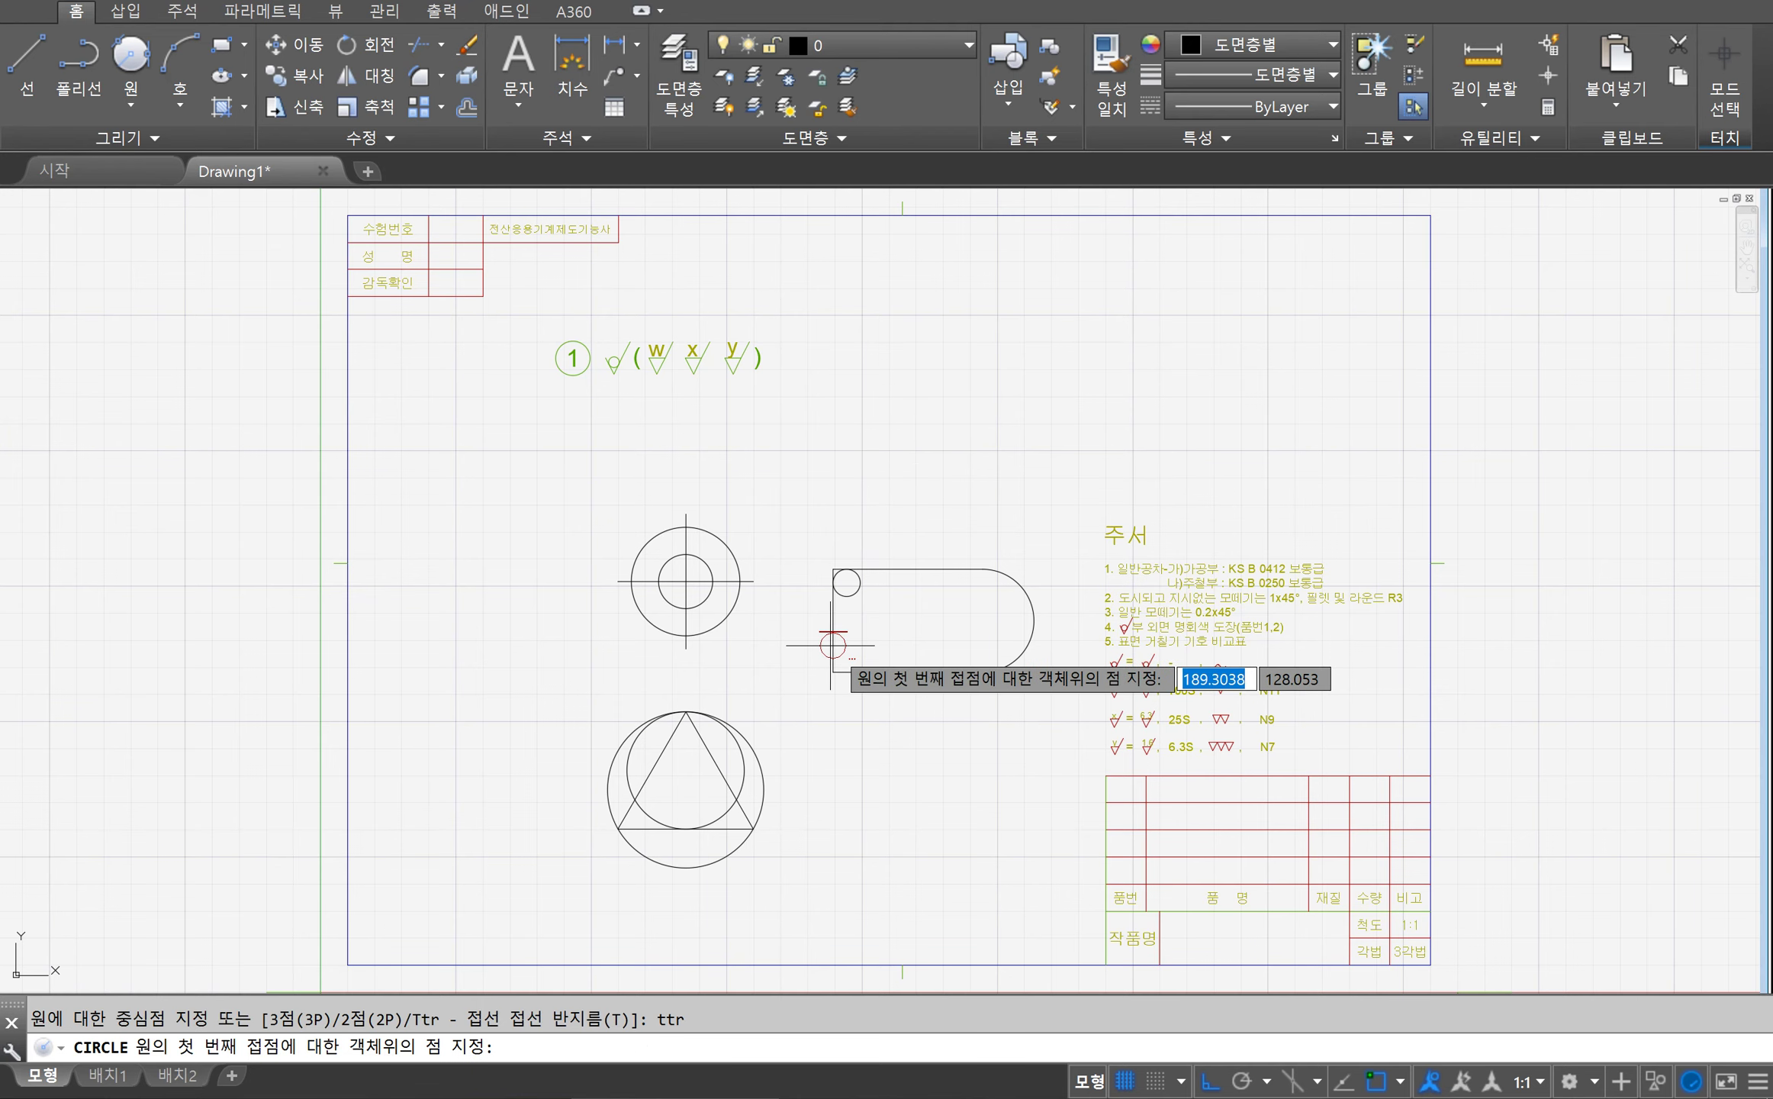
{"action": "left_click", "coordinate": [838, 622]}
{"action": "left_click", "coordinate": [854, 672]}
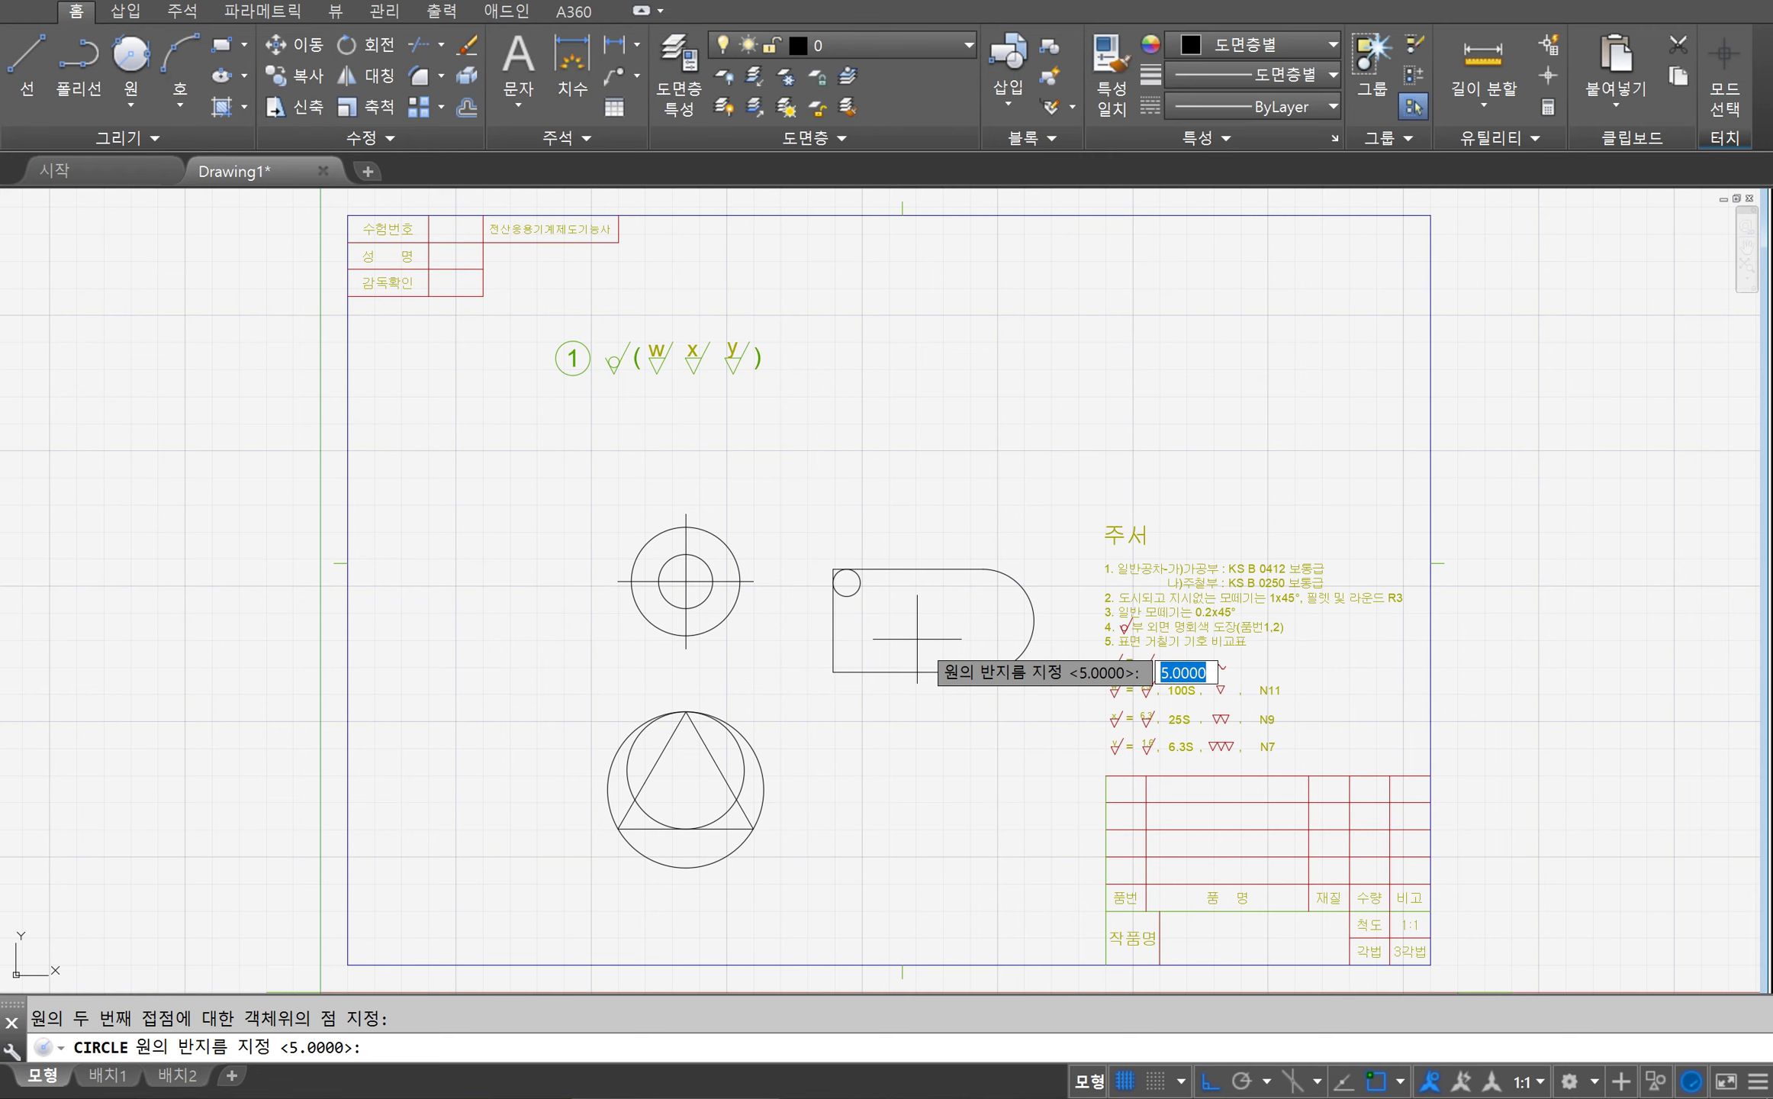
{"action": "key", "text": "Return"}
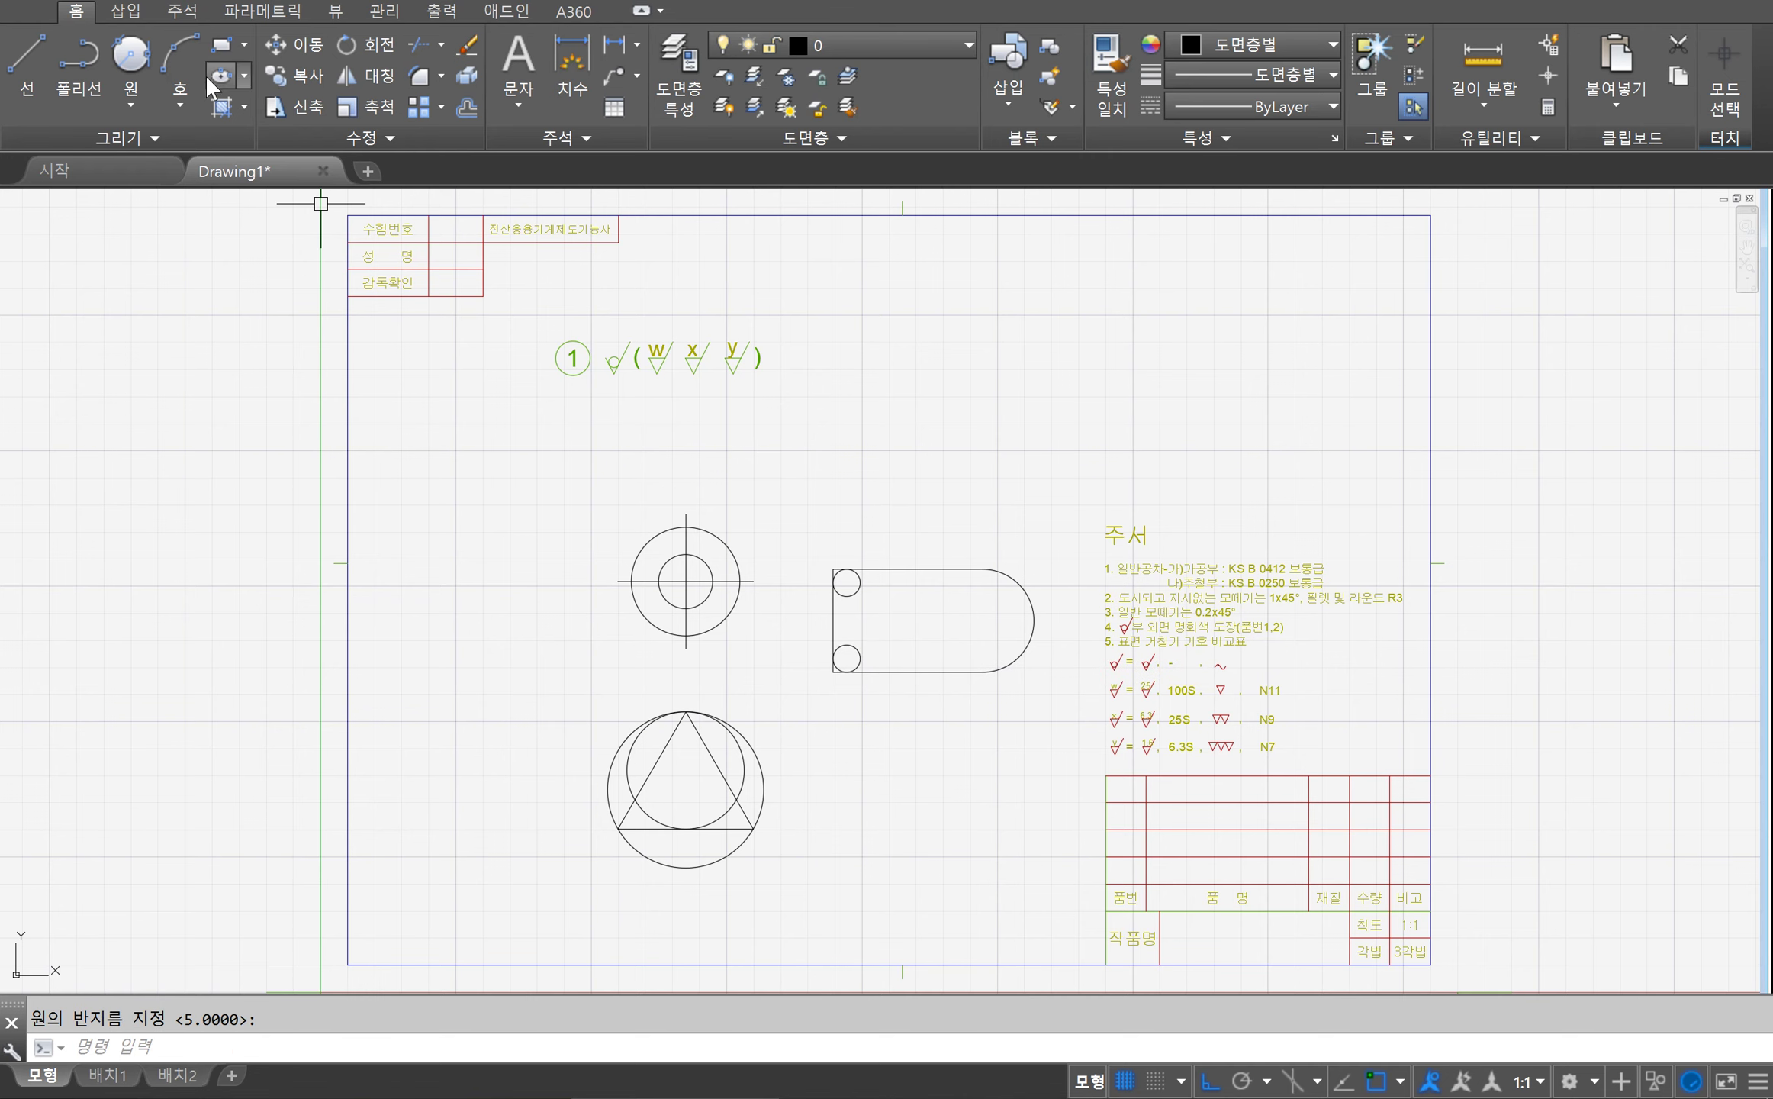
Step: Draw a Tan, Tan, Tan circle touching all three sides of the triangle
{"action": "left_click", "coordinate": [130, 88]}
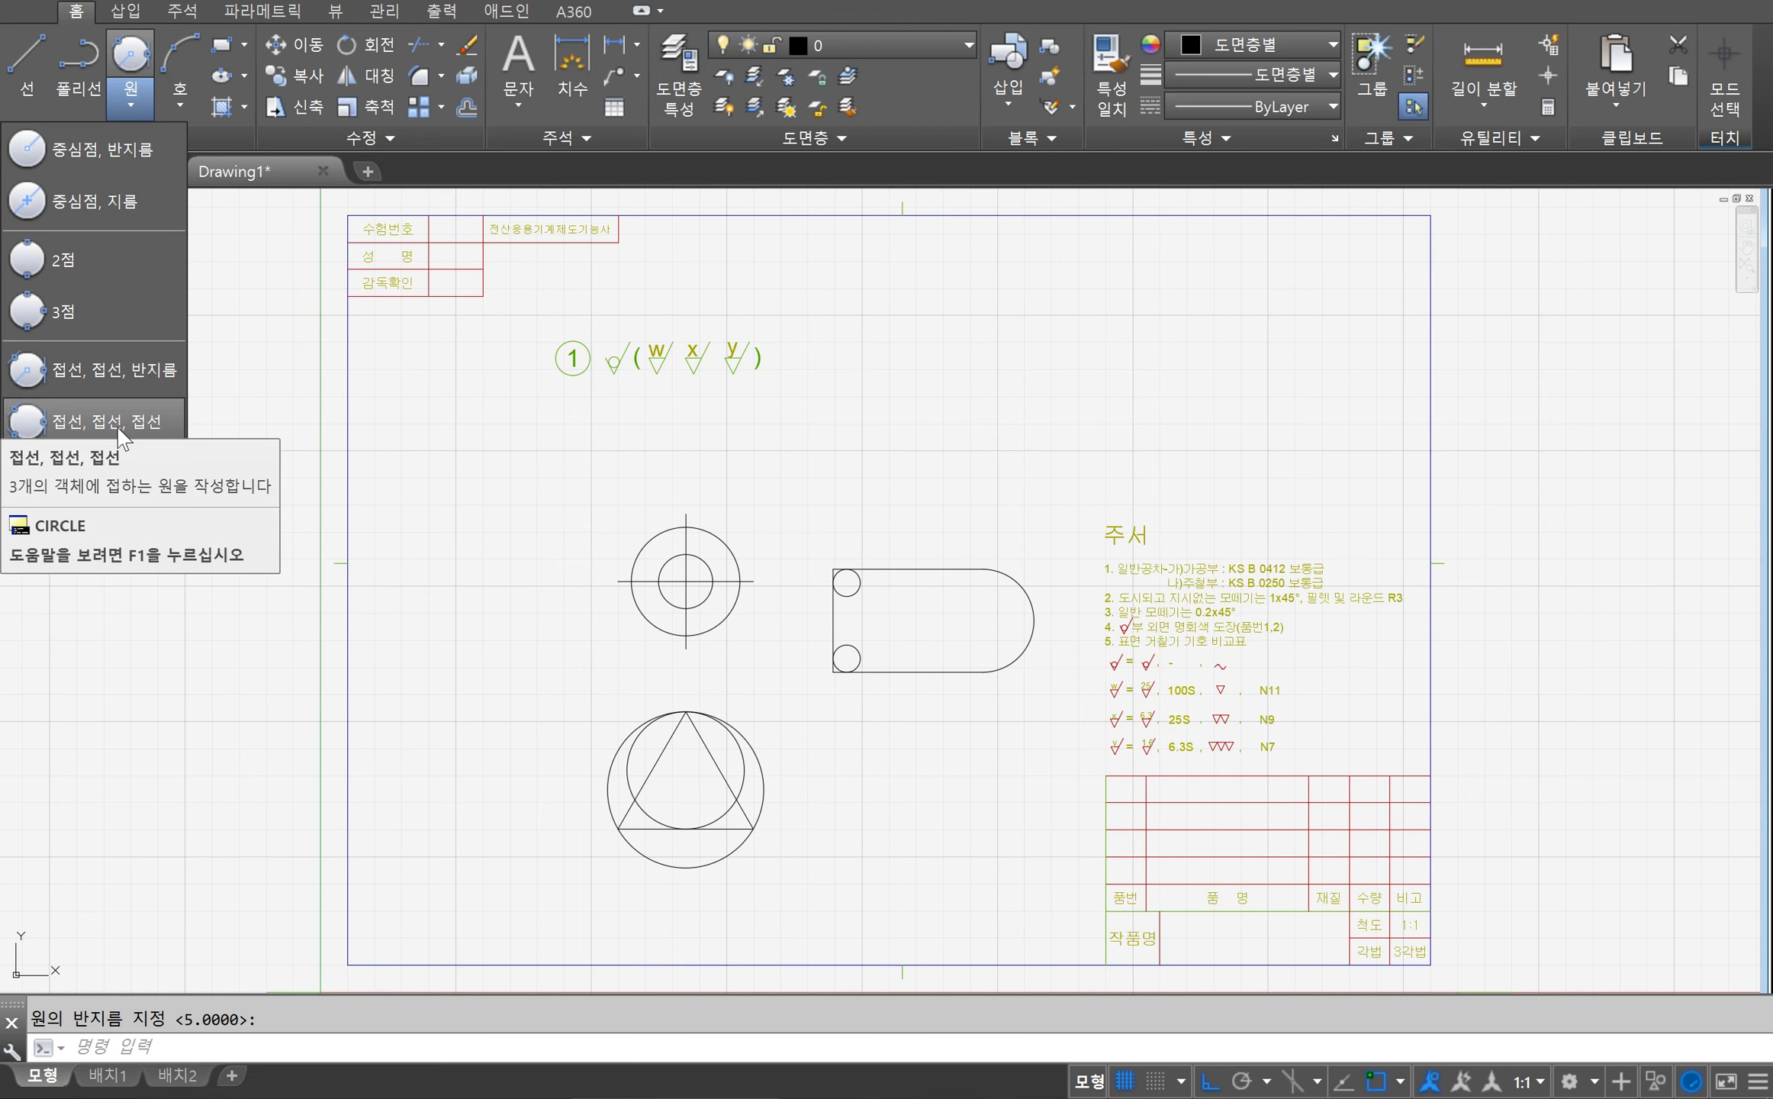
{"action": "mouse_move", "coordinate": [94, 421]}
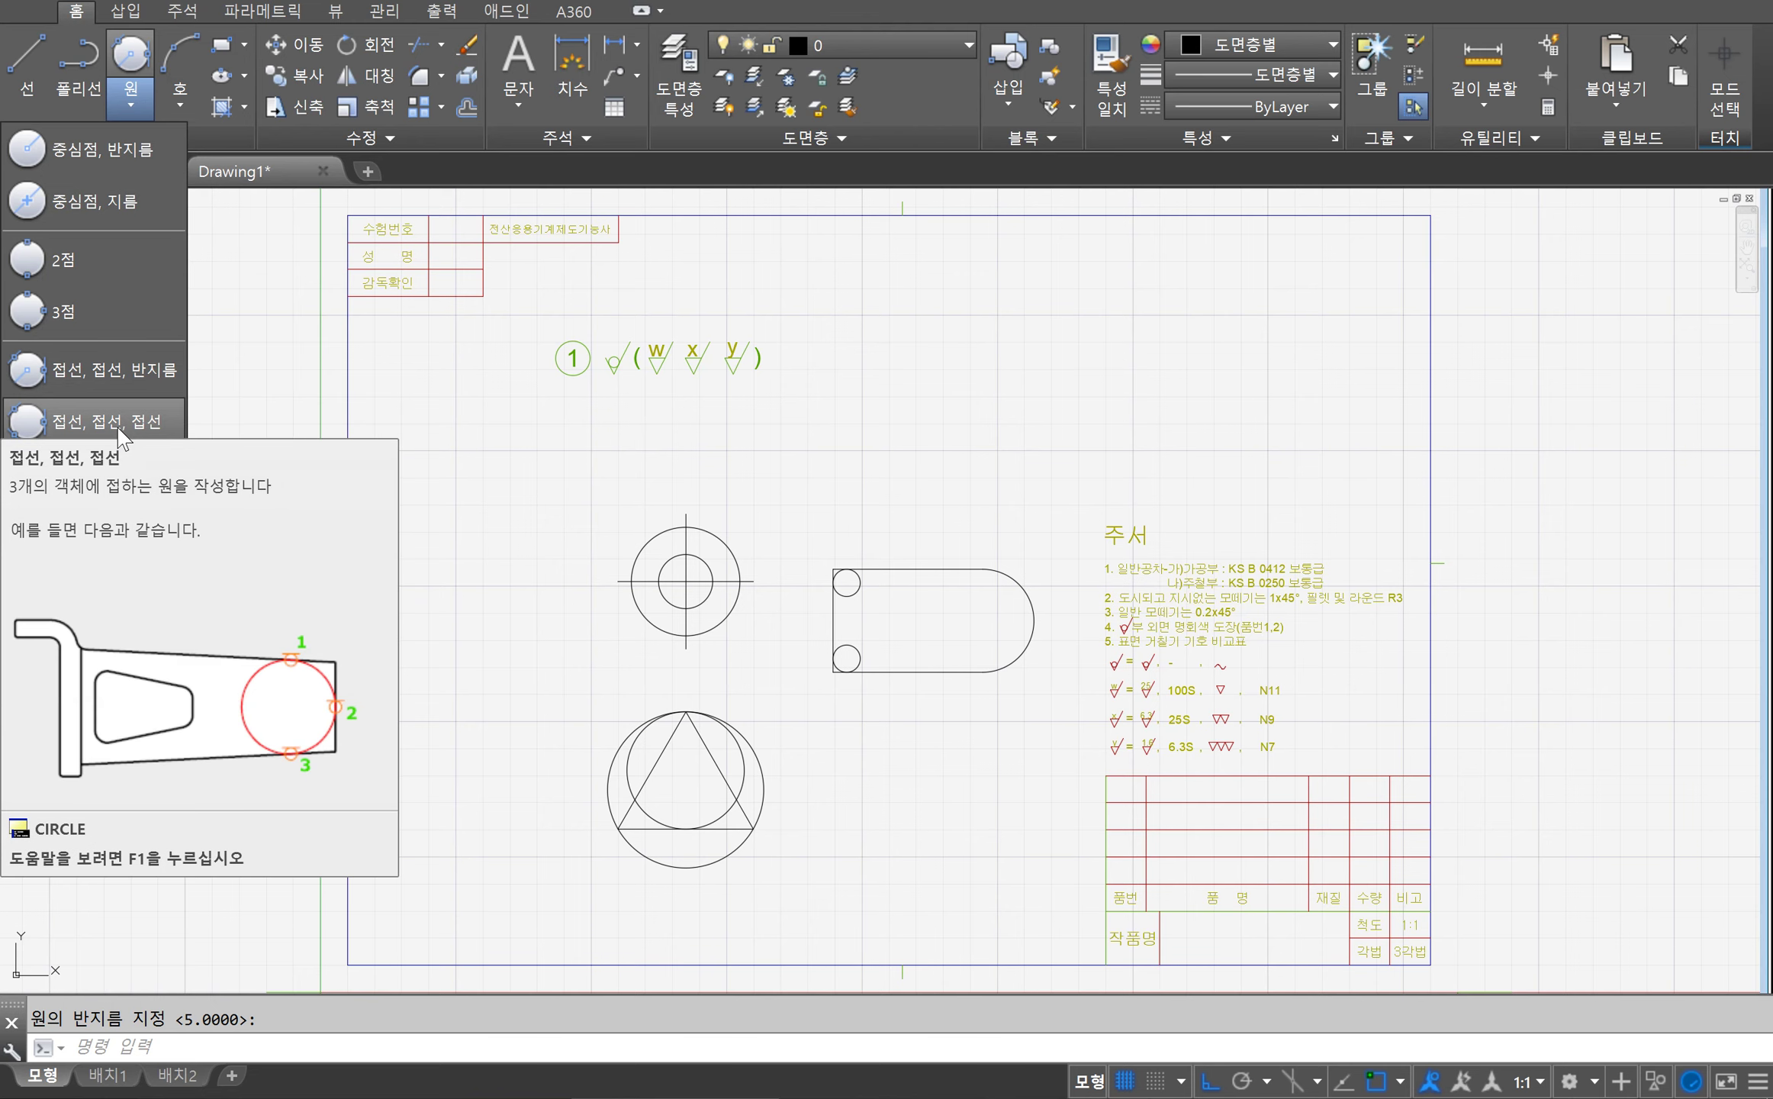
{"action": "left_click", "coordinate": [120, 427]}
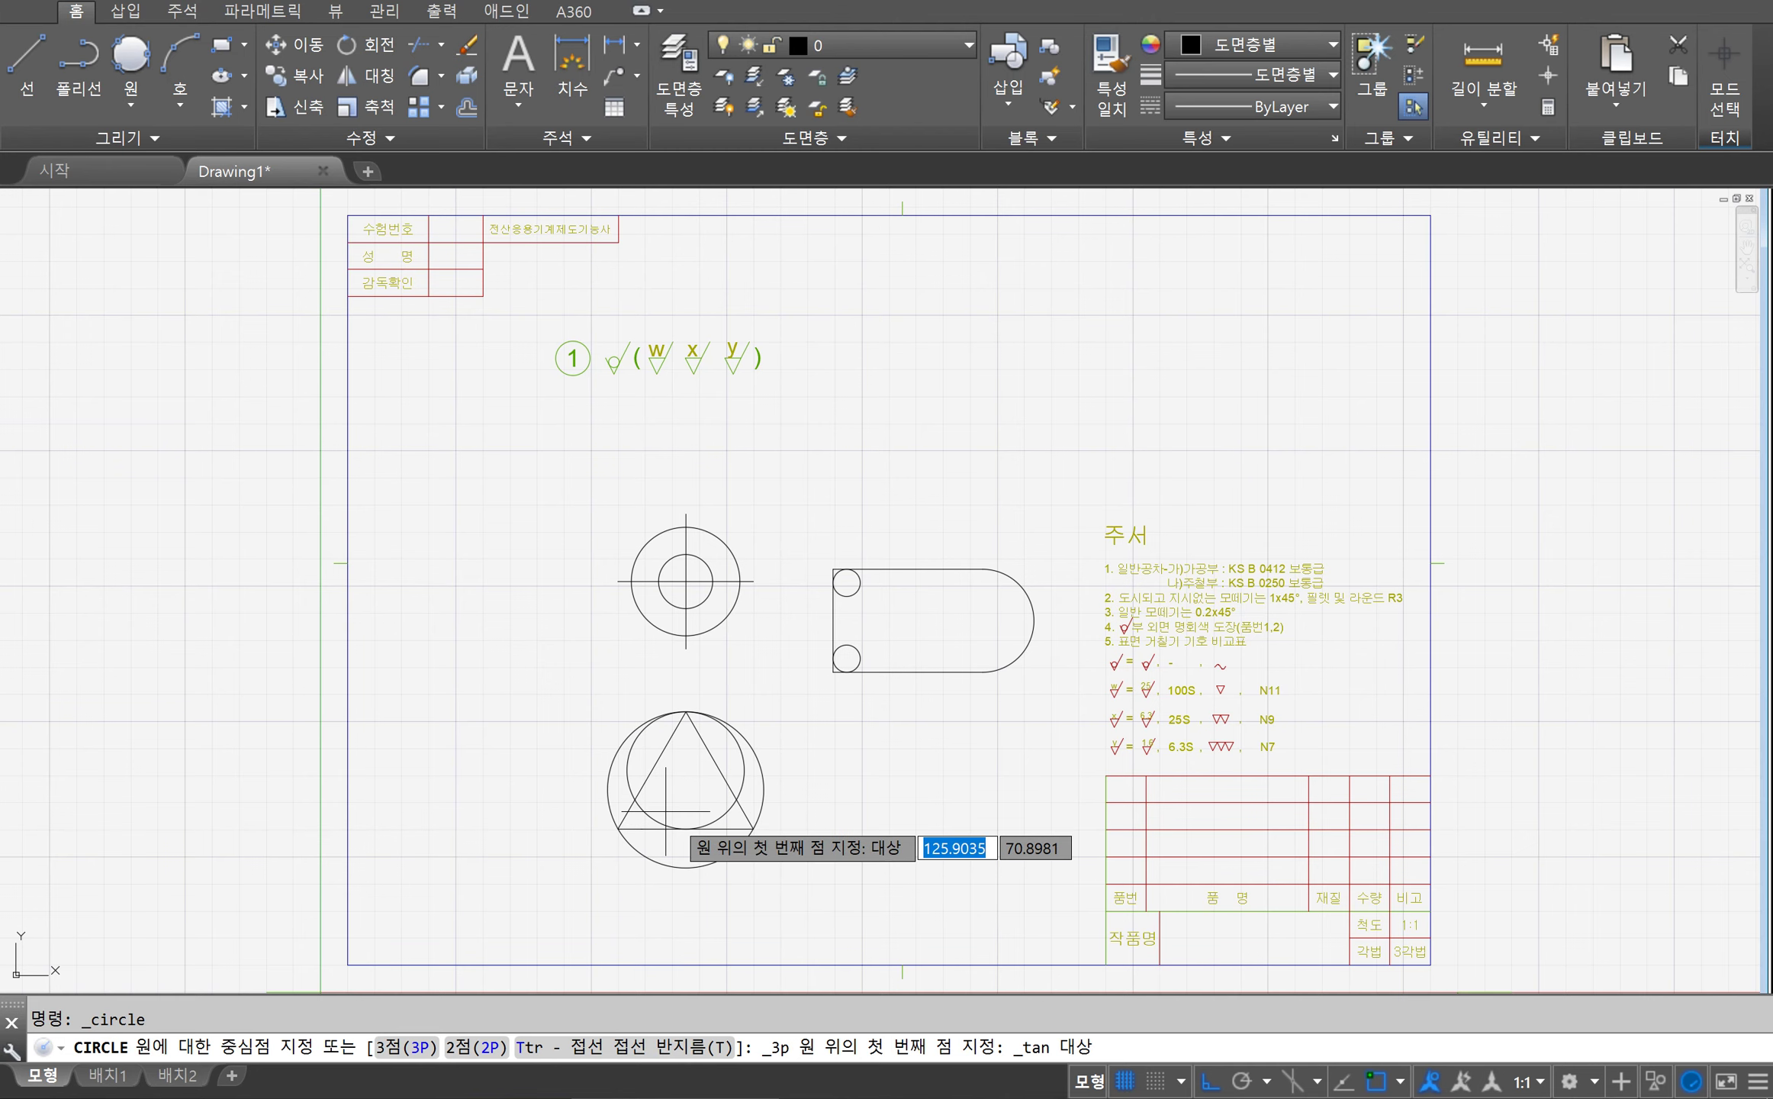
{"action": "left_click", "coordinate": [663, 766]}
{"action": "left_click", "coordinate": [686, 828]}
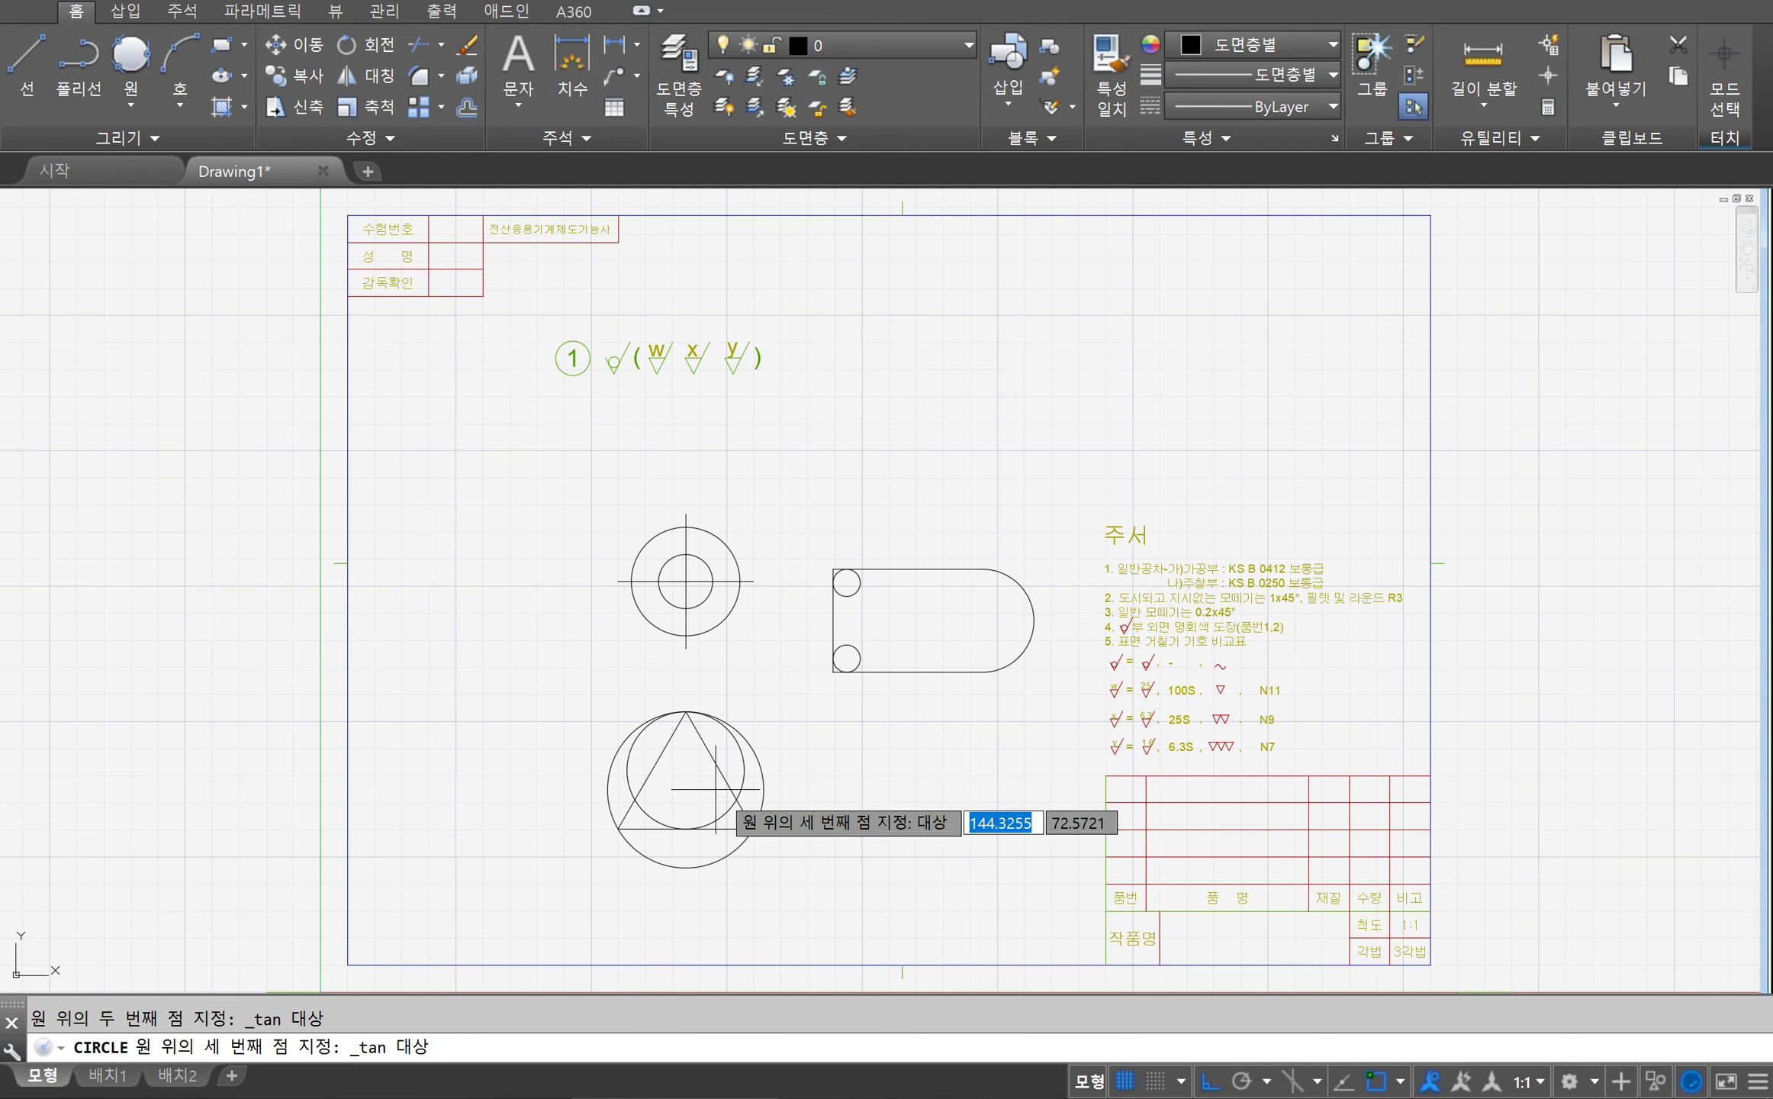
{"action": "left_click", "coordinate": [715, 751]}
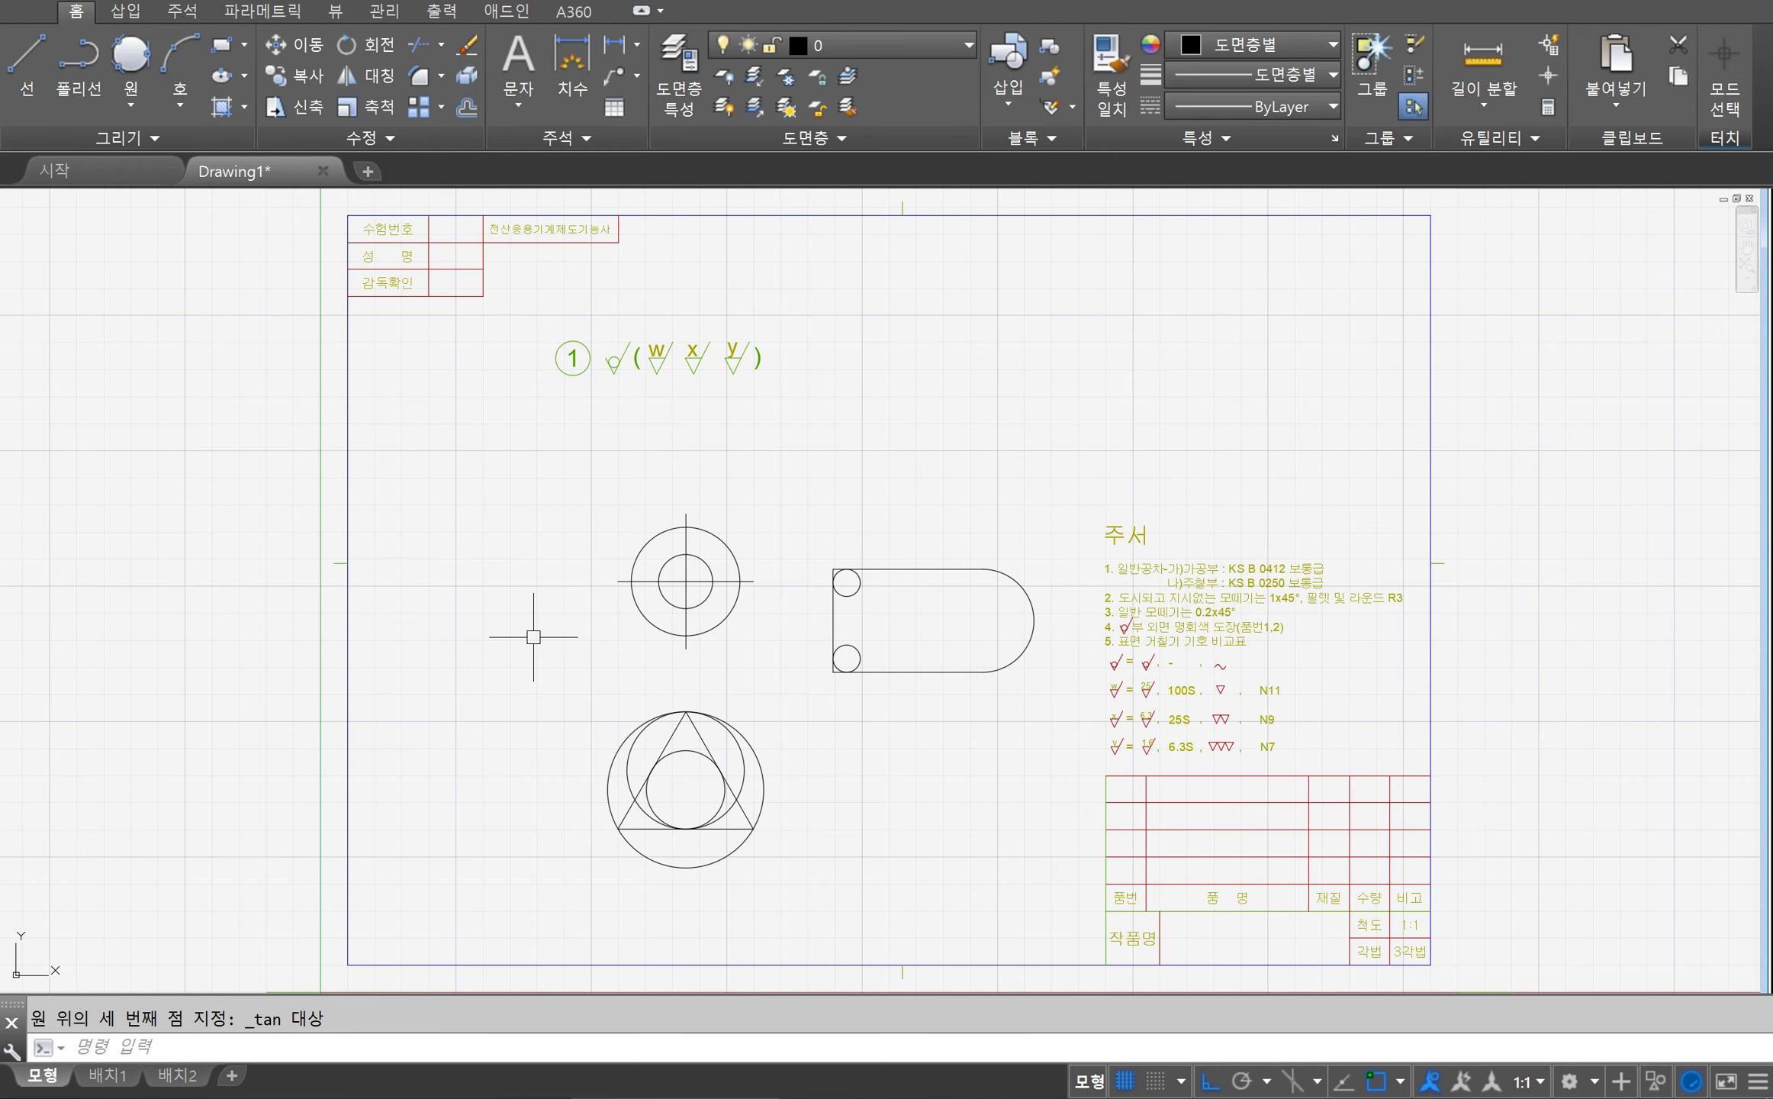
{"action": "key", "text": "Return"}
{"action": "type", "text": "t"}
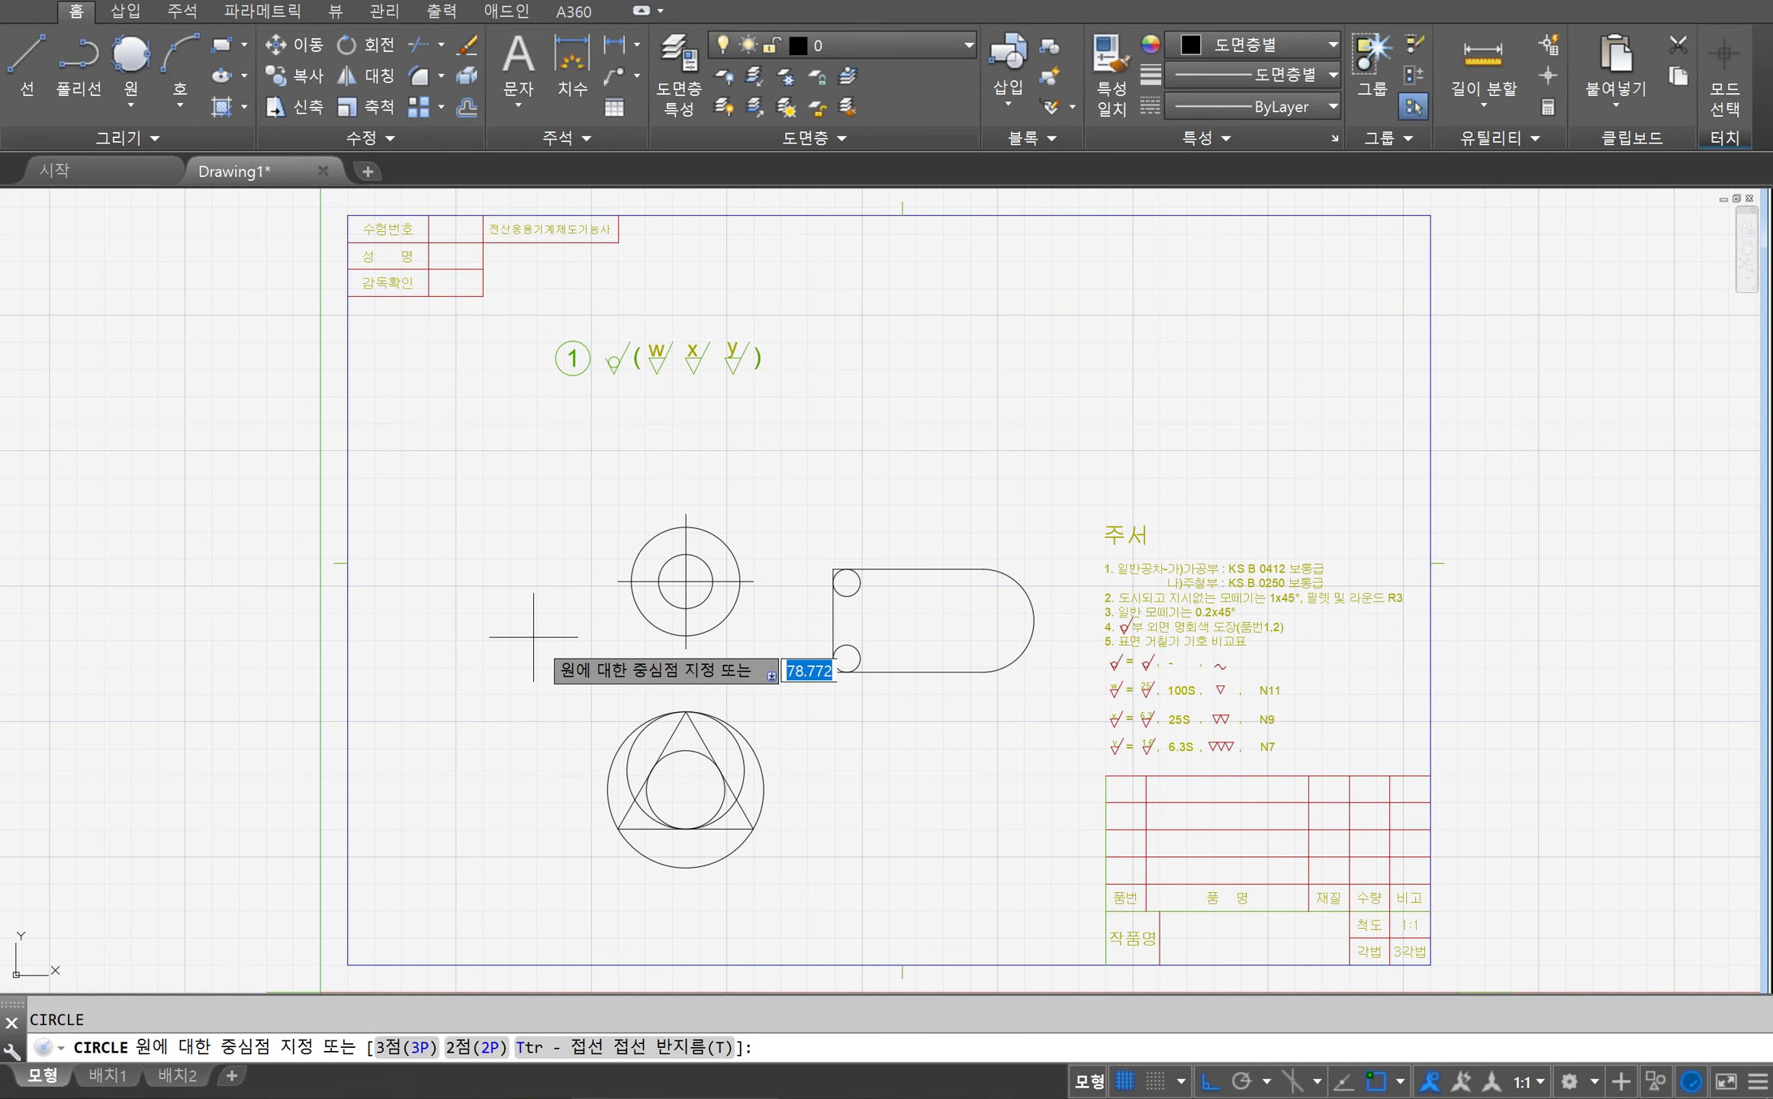
{"action": "type", "text": "tr"}
{"action": "key", "text": "Return"}
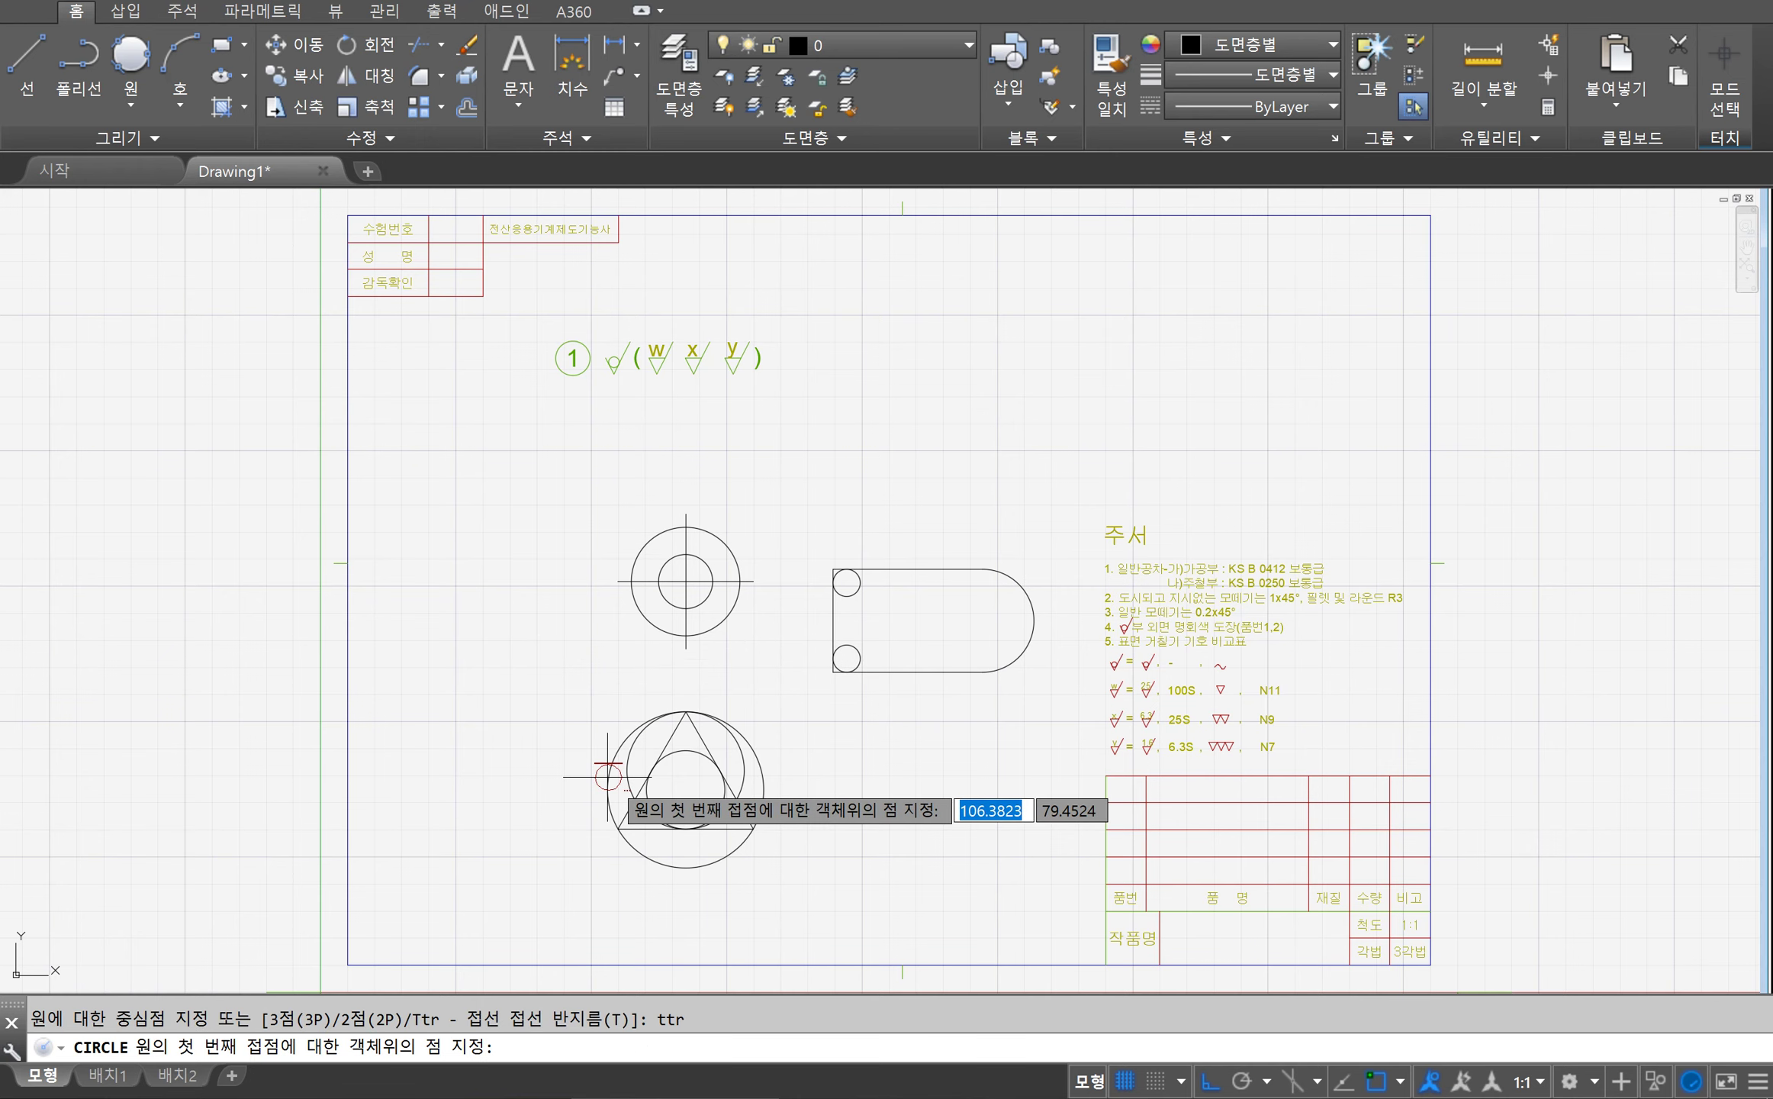
{"action": "left_click", "coordinate": [670, 736]}
{"action": "left_click", "coordinate": [684, 828]}
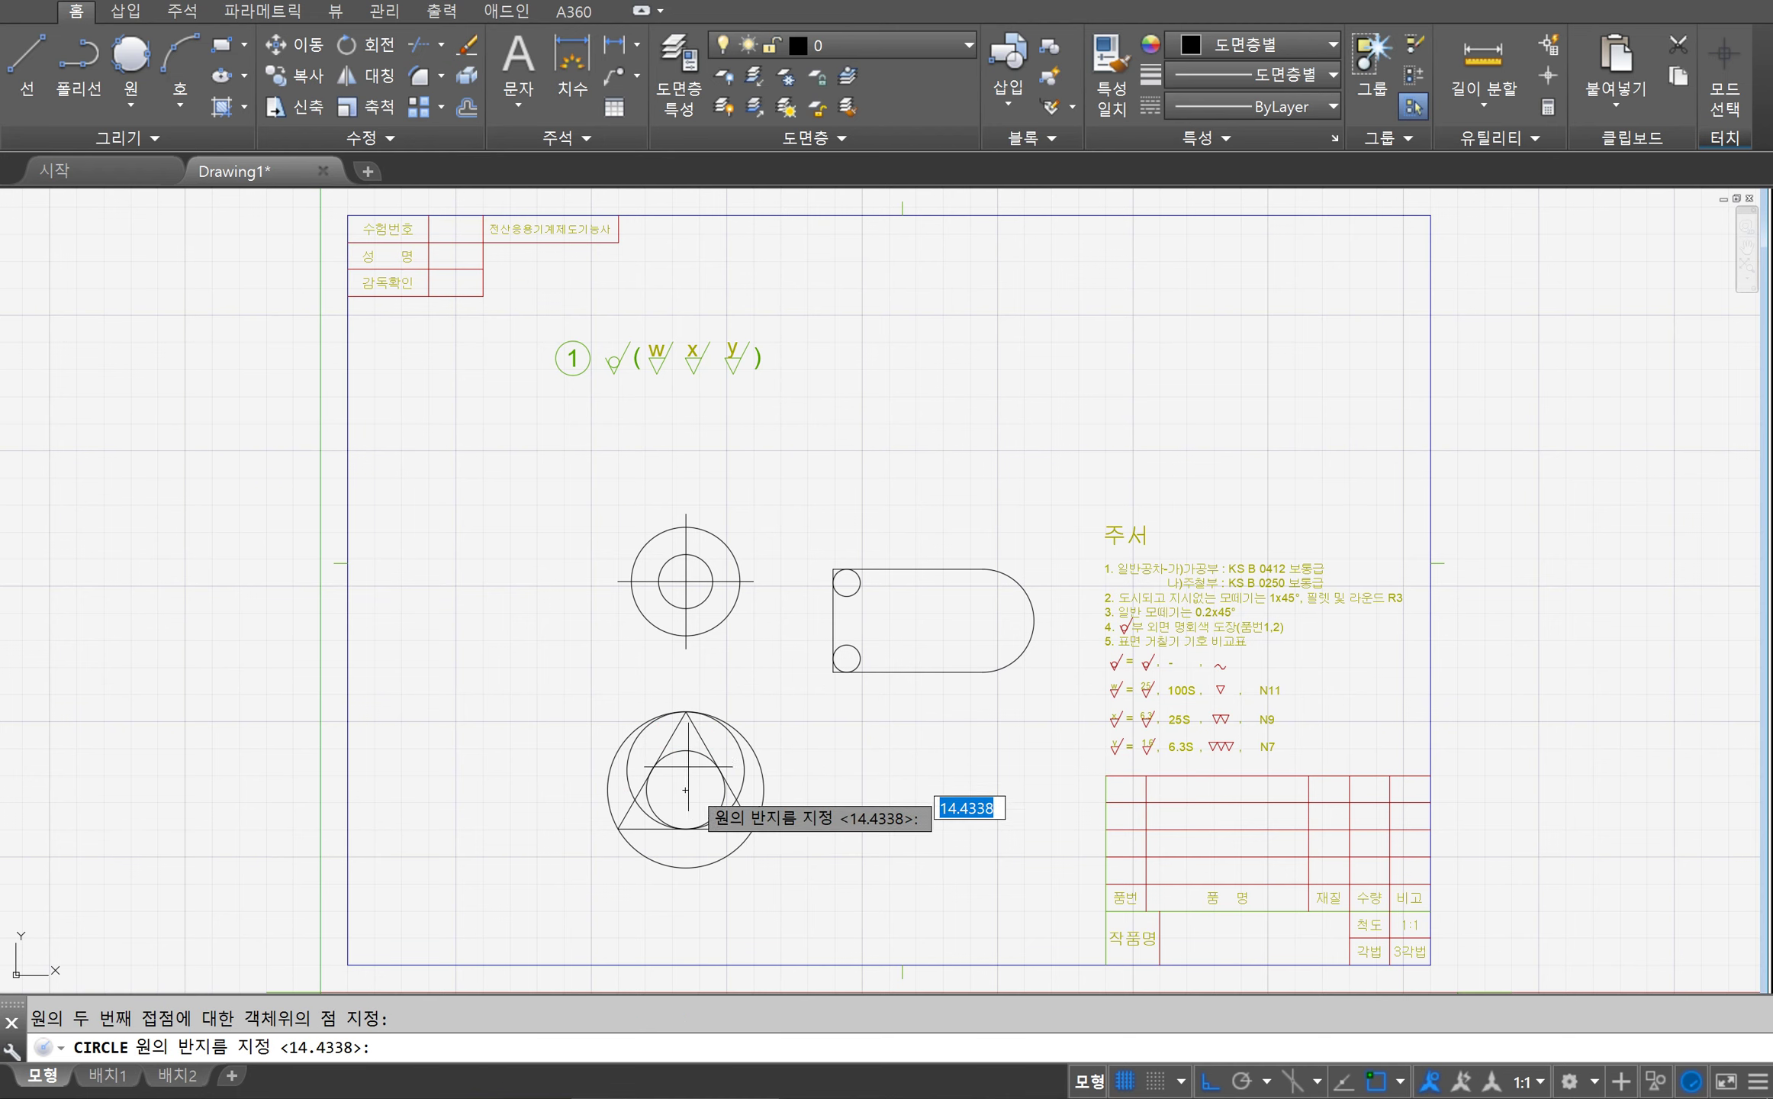
{"action": "left_click", "coordinate": [804, 855]}
{"action": "left_click", "coordinate": [765, 855]}
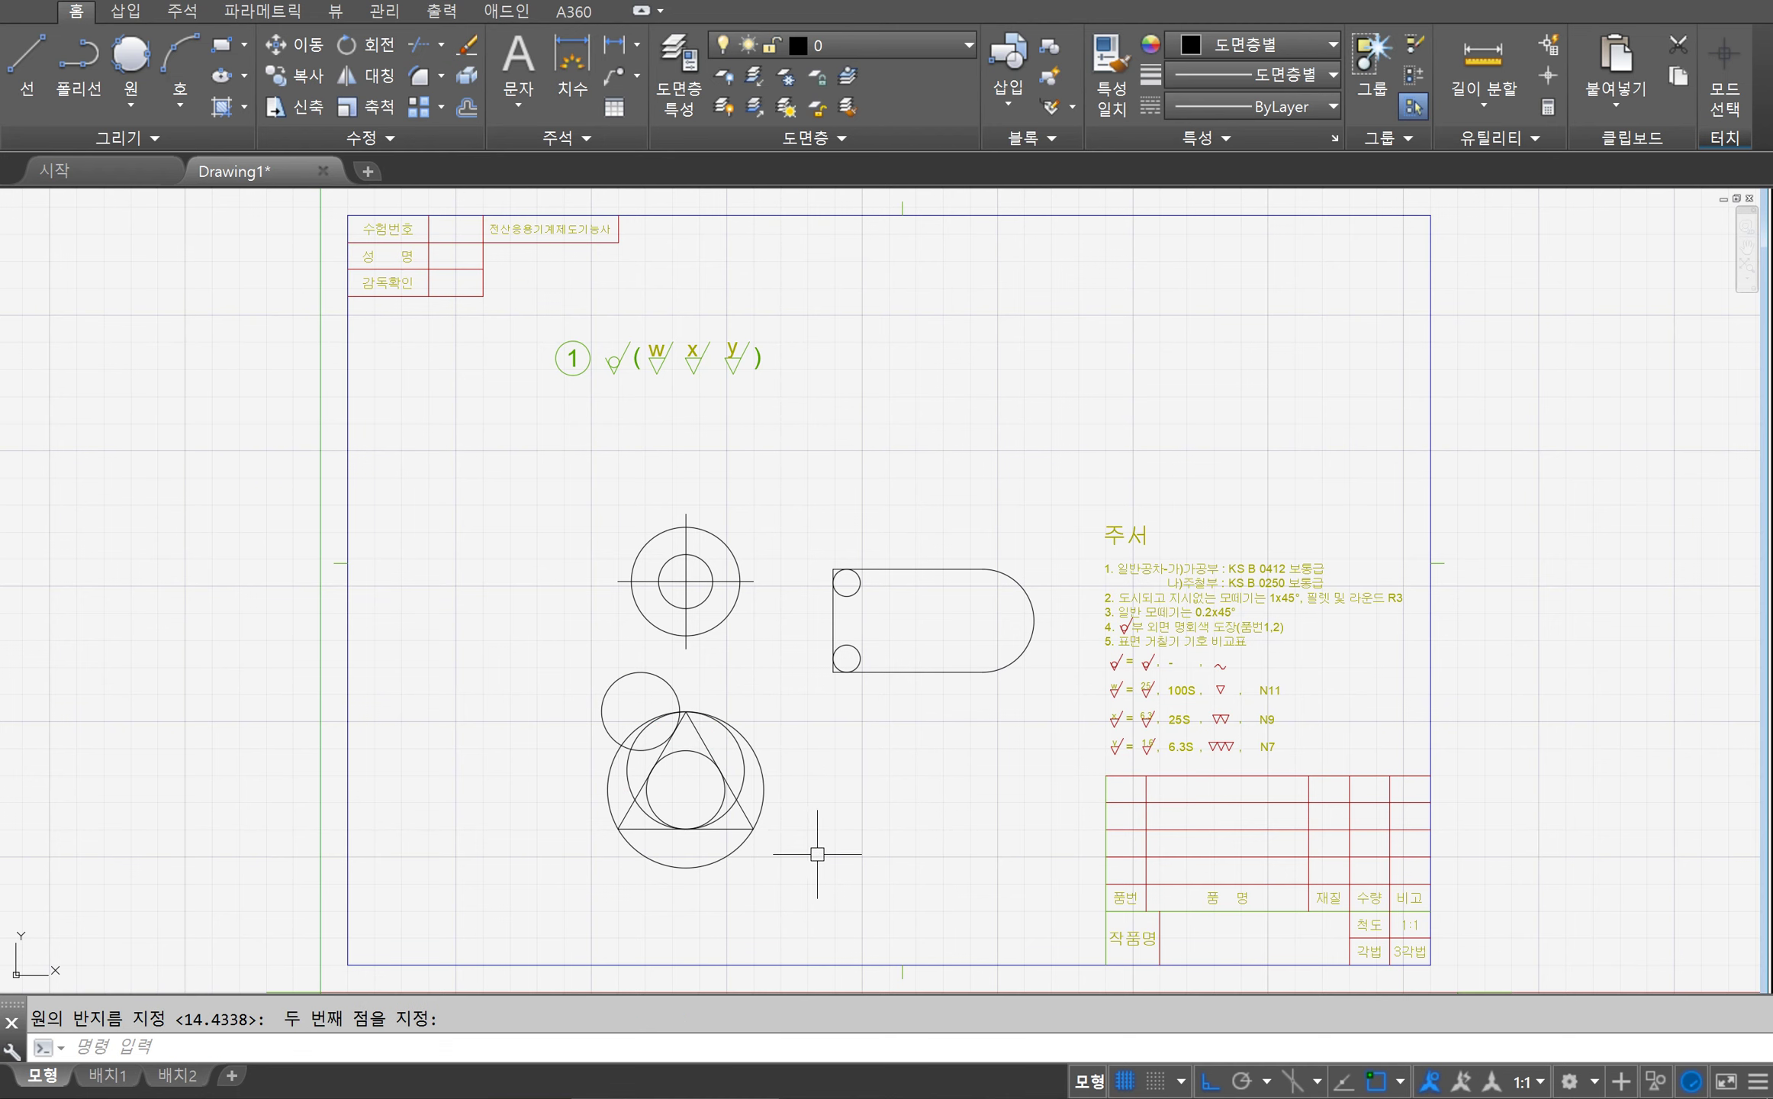
{"action": "left_click", "coordinate": [648, 677]}
{"action": "key", "text": "Delete"}
{"action": "type", "text": "c"}
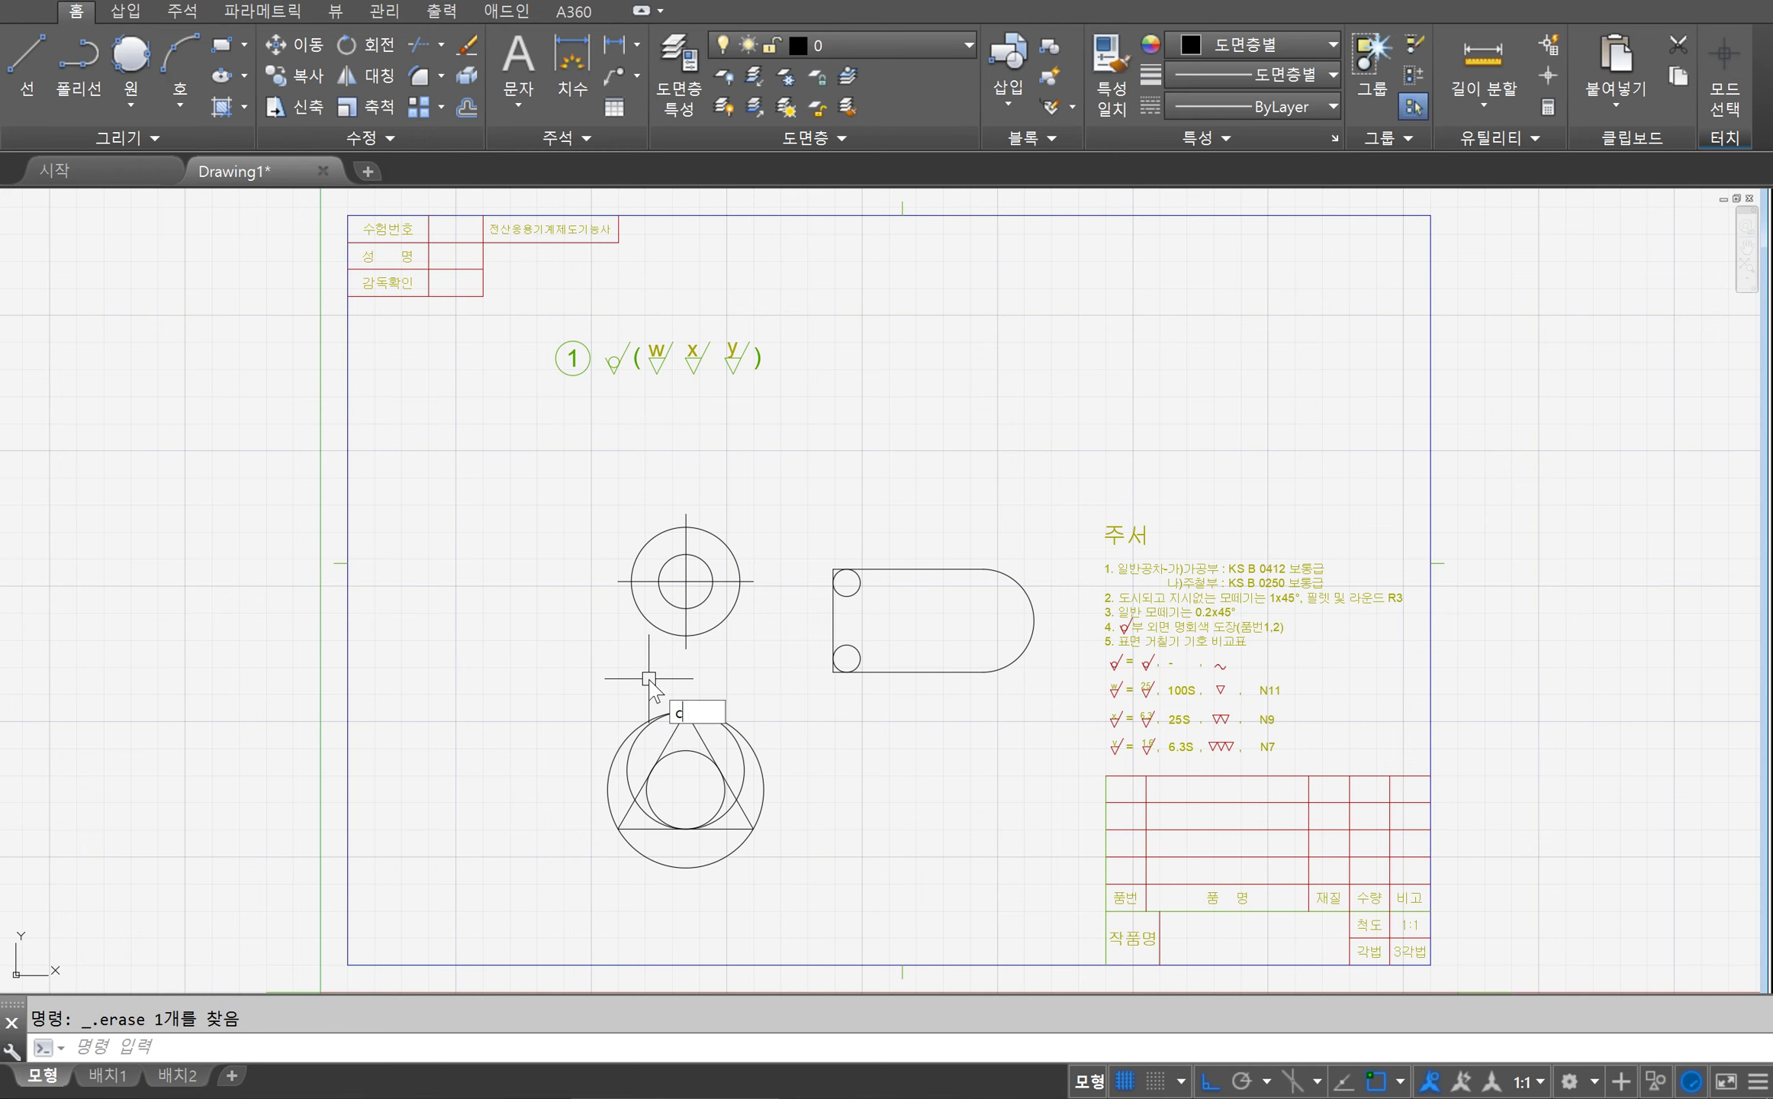
{"action": "key", "text": "Return"}
{"action": "type", "text": "ttr"}
{"action": "key", "text": "Return"}
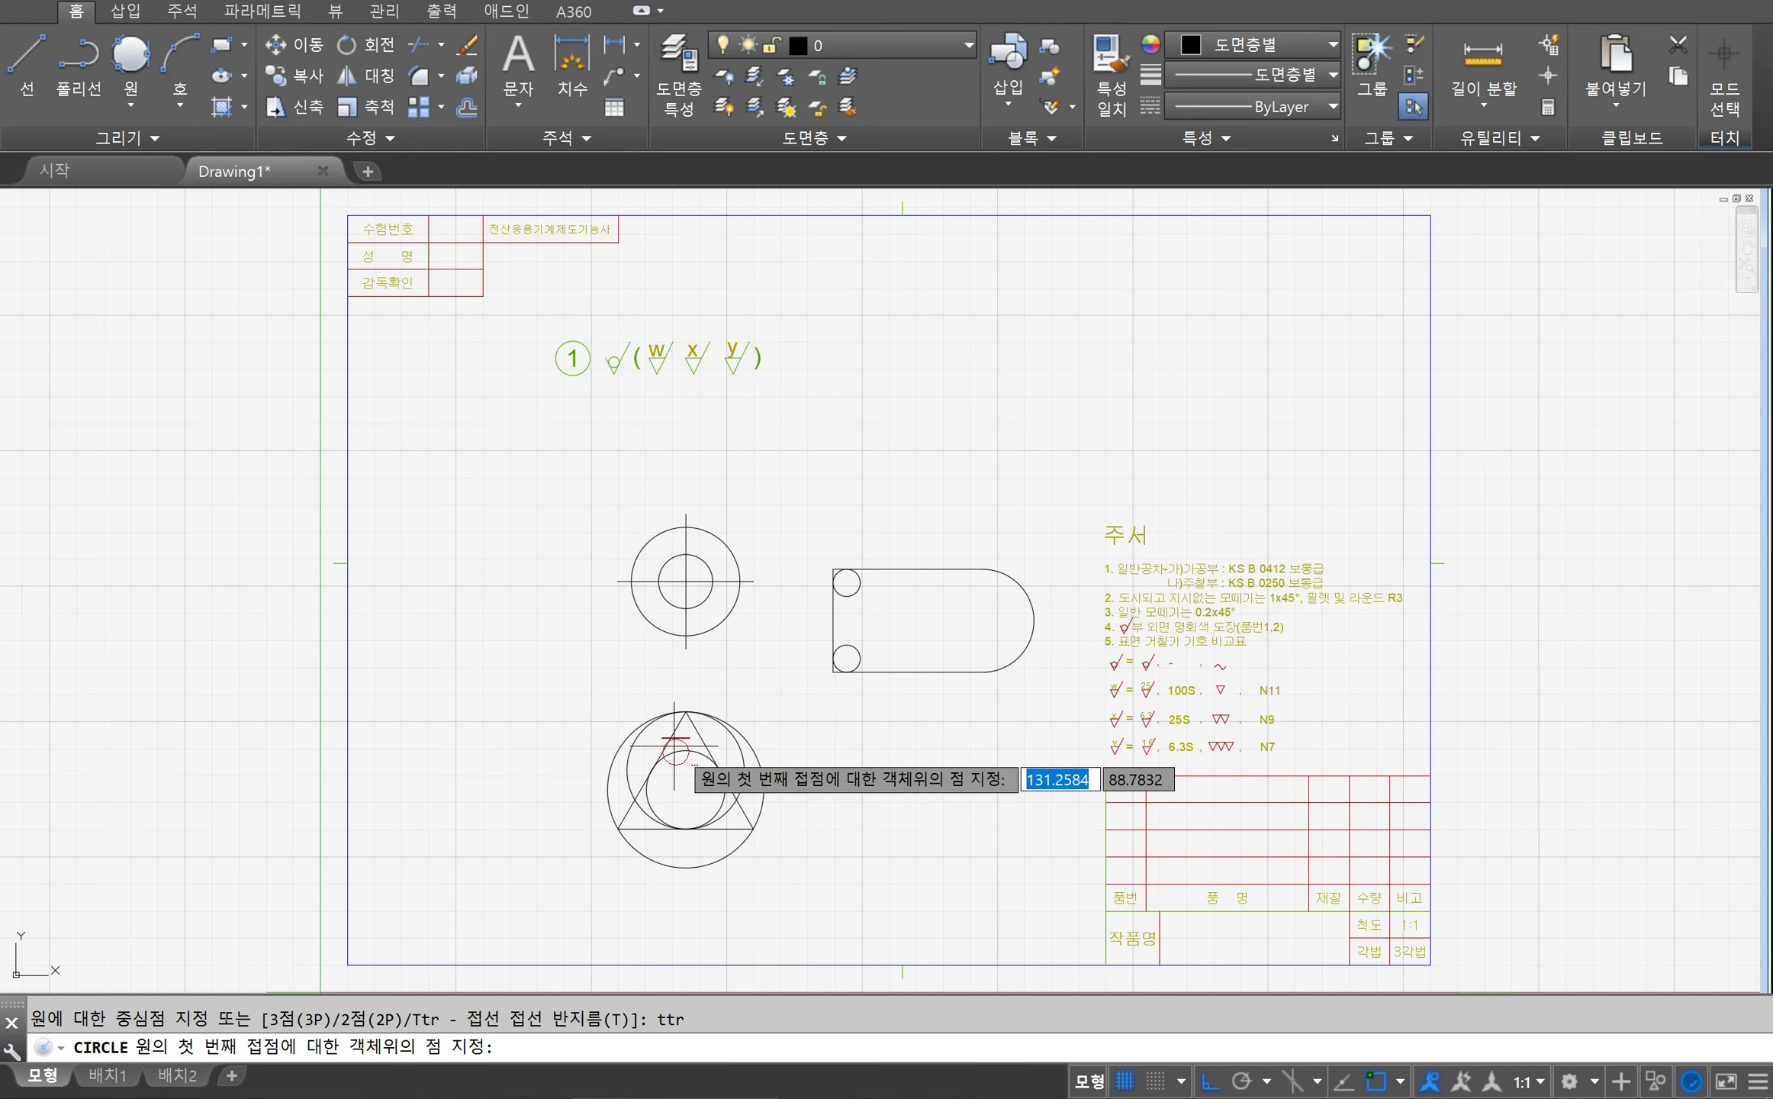
{"action": "left_click", "coordinate": [700, 747]}
{"action": "left_click", "coordinate": [717, 794]}
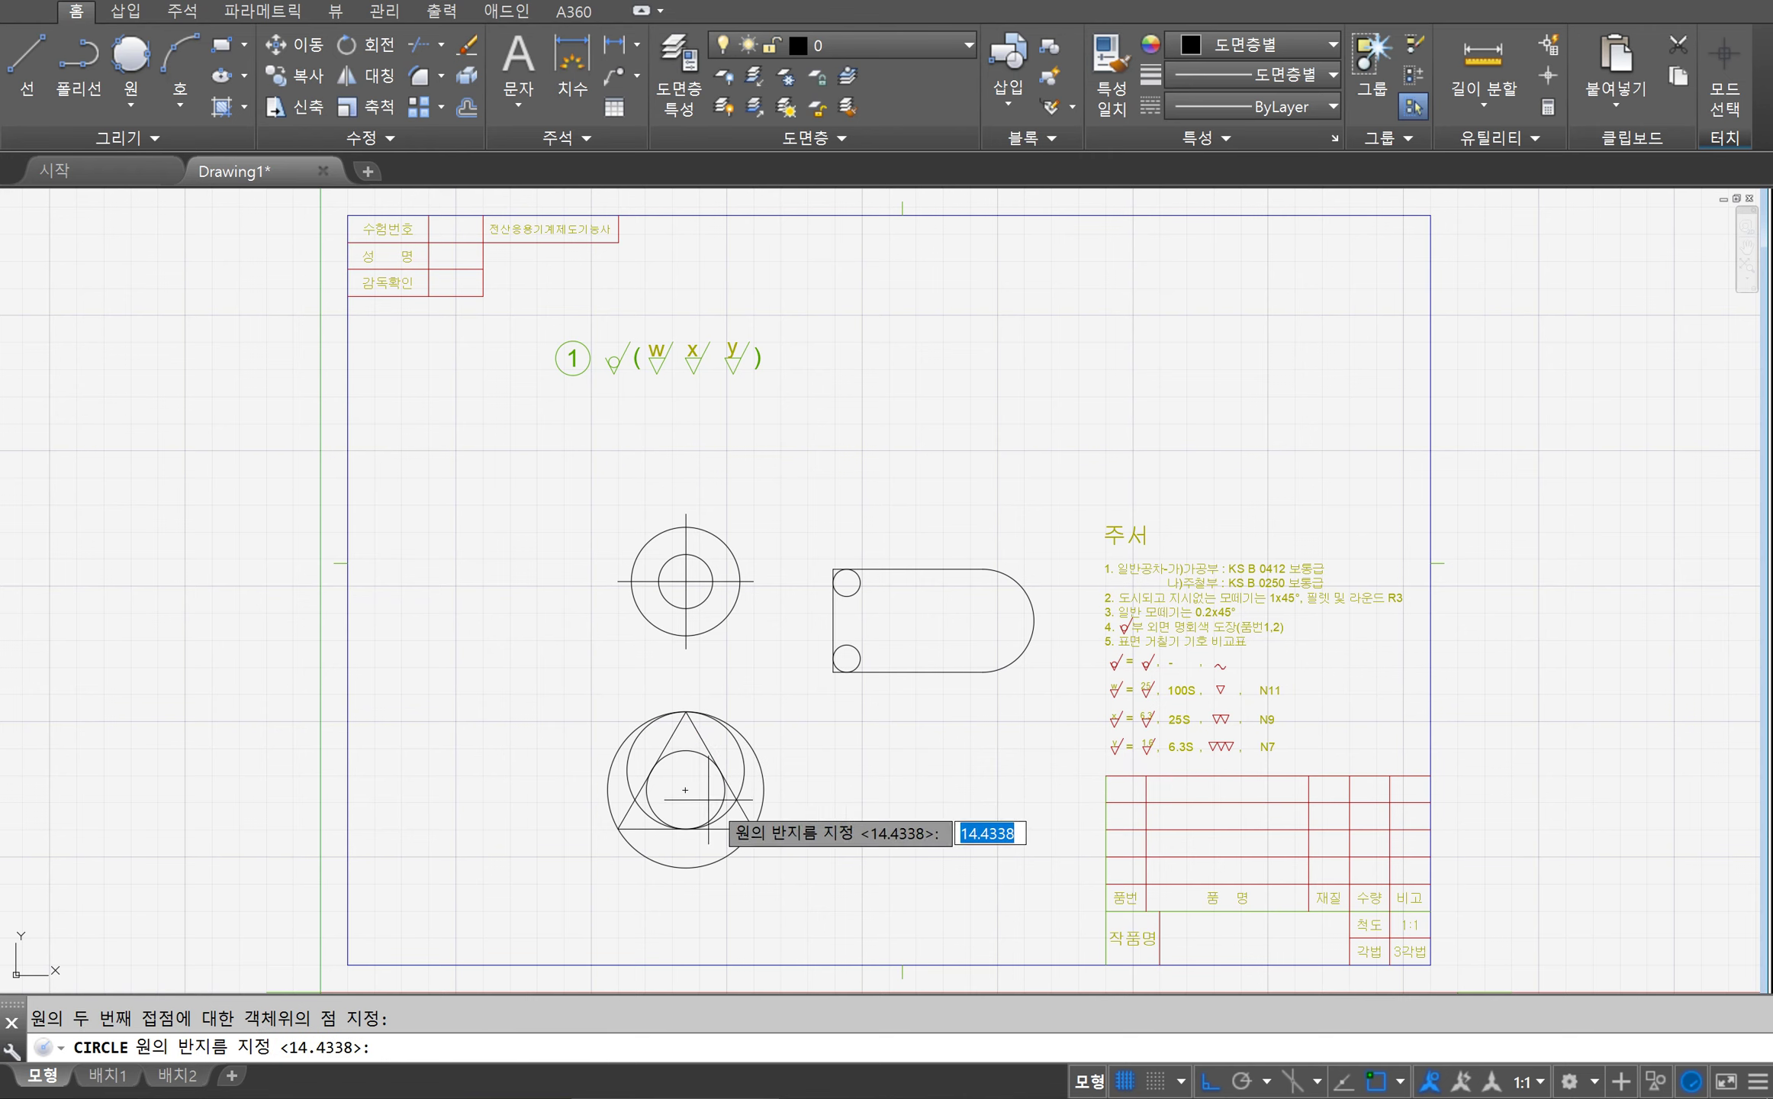
{"action": "left_click", "coordinate": [733, 852]}
{"action": "left_click", "coordinate": [921, 851]}
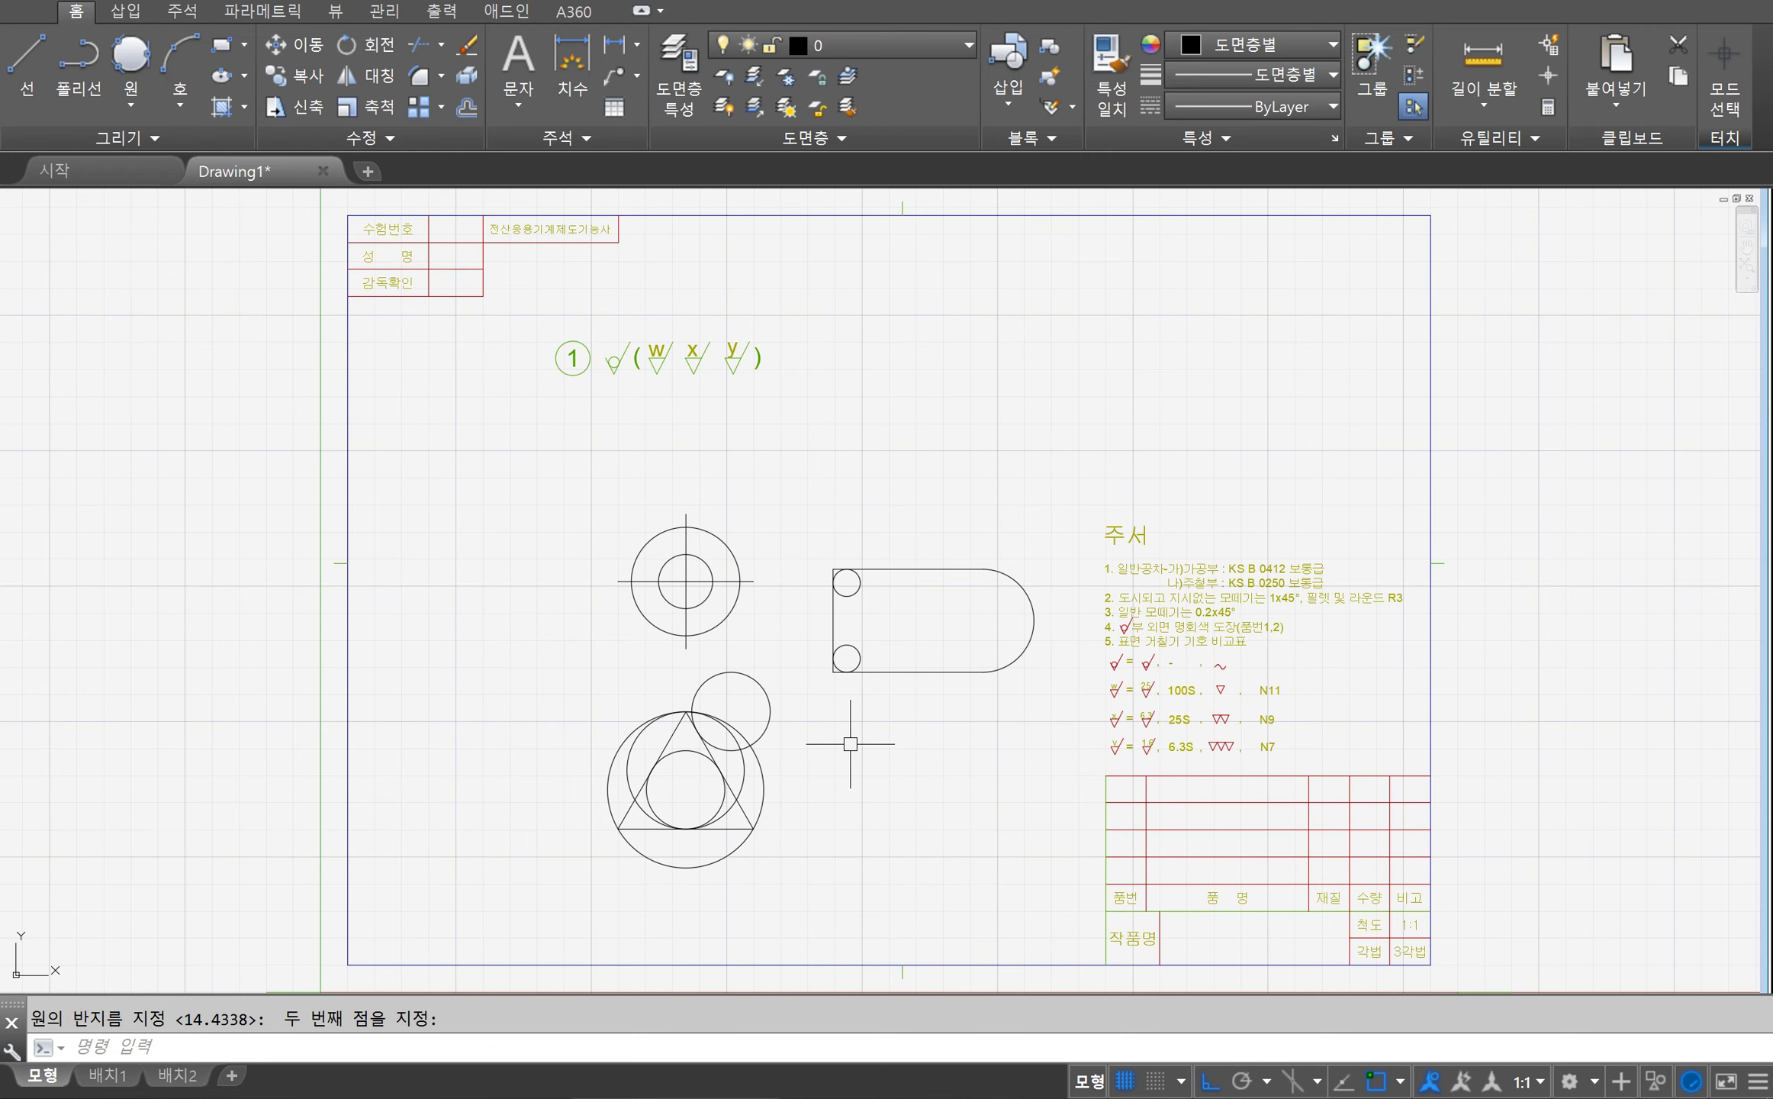
{"action": "type", "text": "e"}
{"action": "key", "text": "Return"}
{"action": "left_click", "coordinate": [767, 736]}
{"action": "key", "text": "Return"}
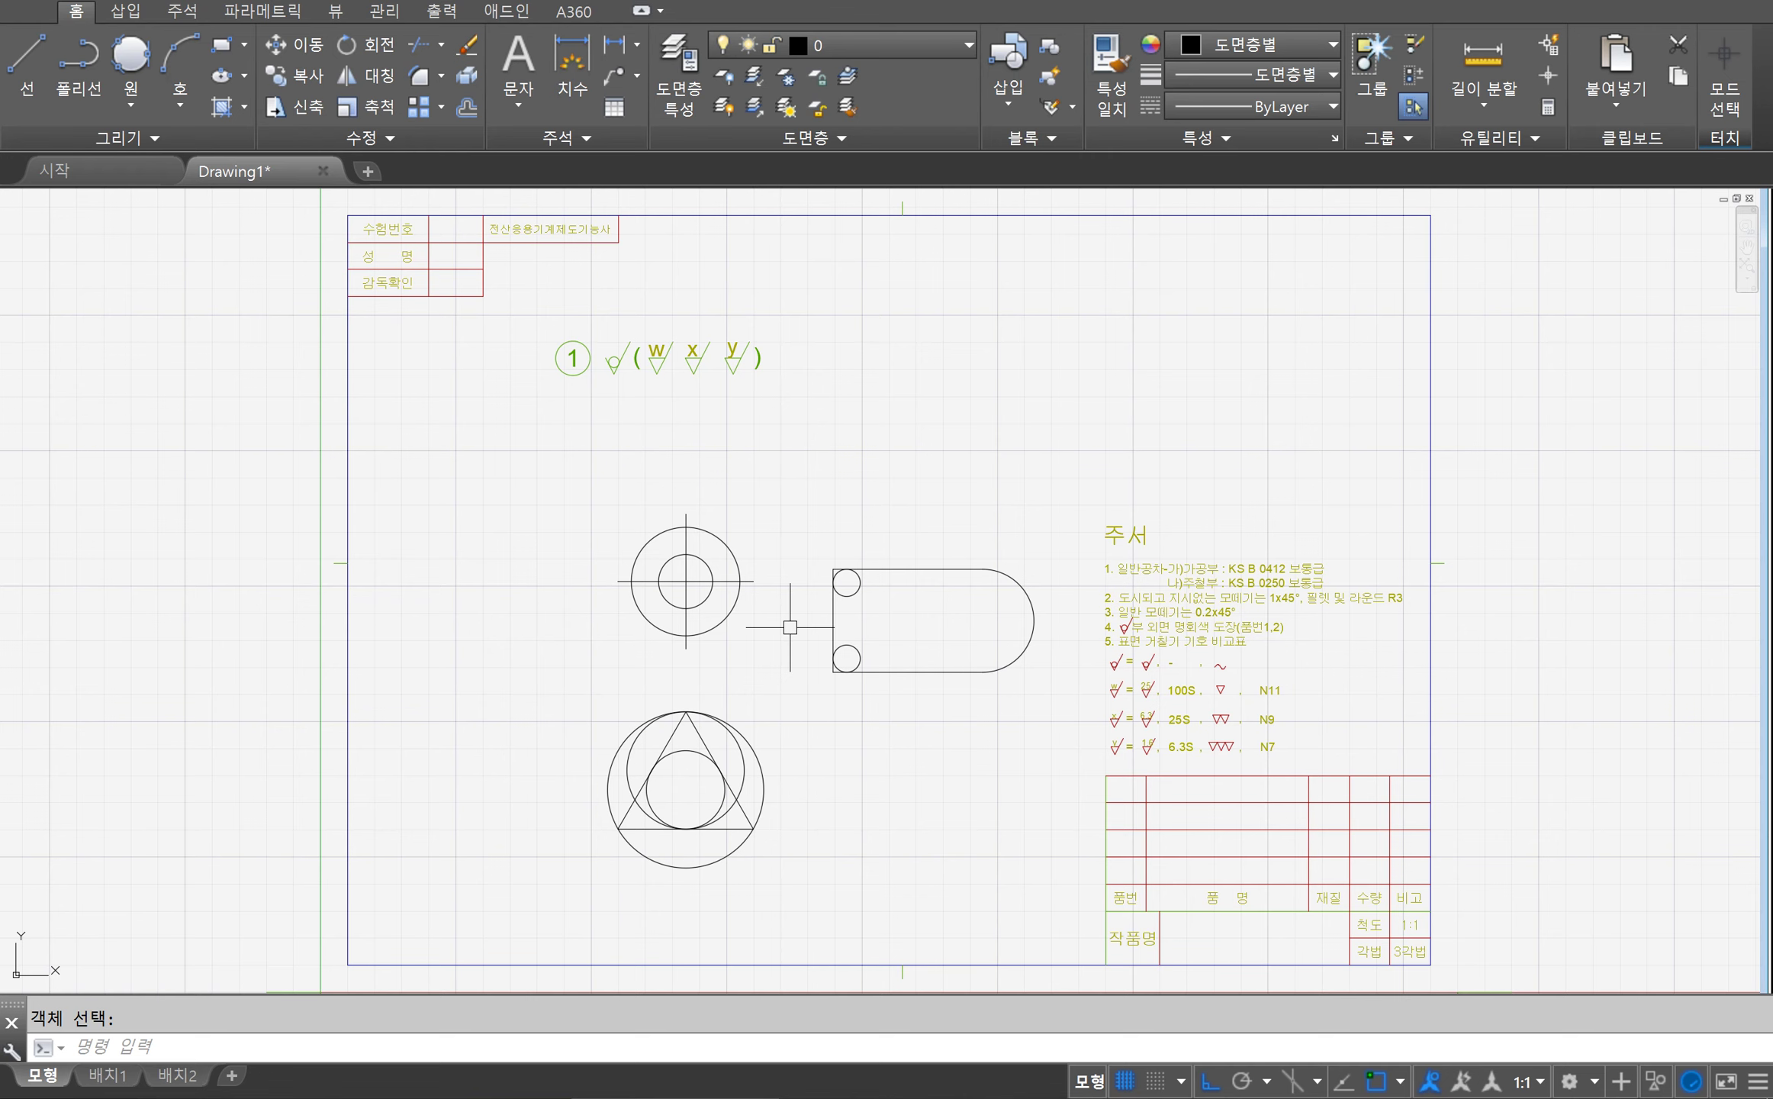
{"action": "left_click", "coordinate": [131, 111]}
{"action": "left_click", "coordinate": [1060, 462]}
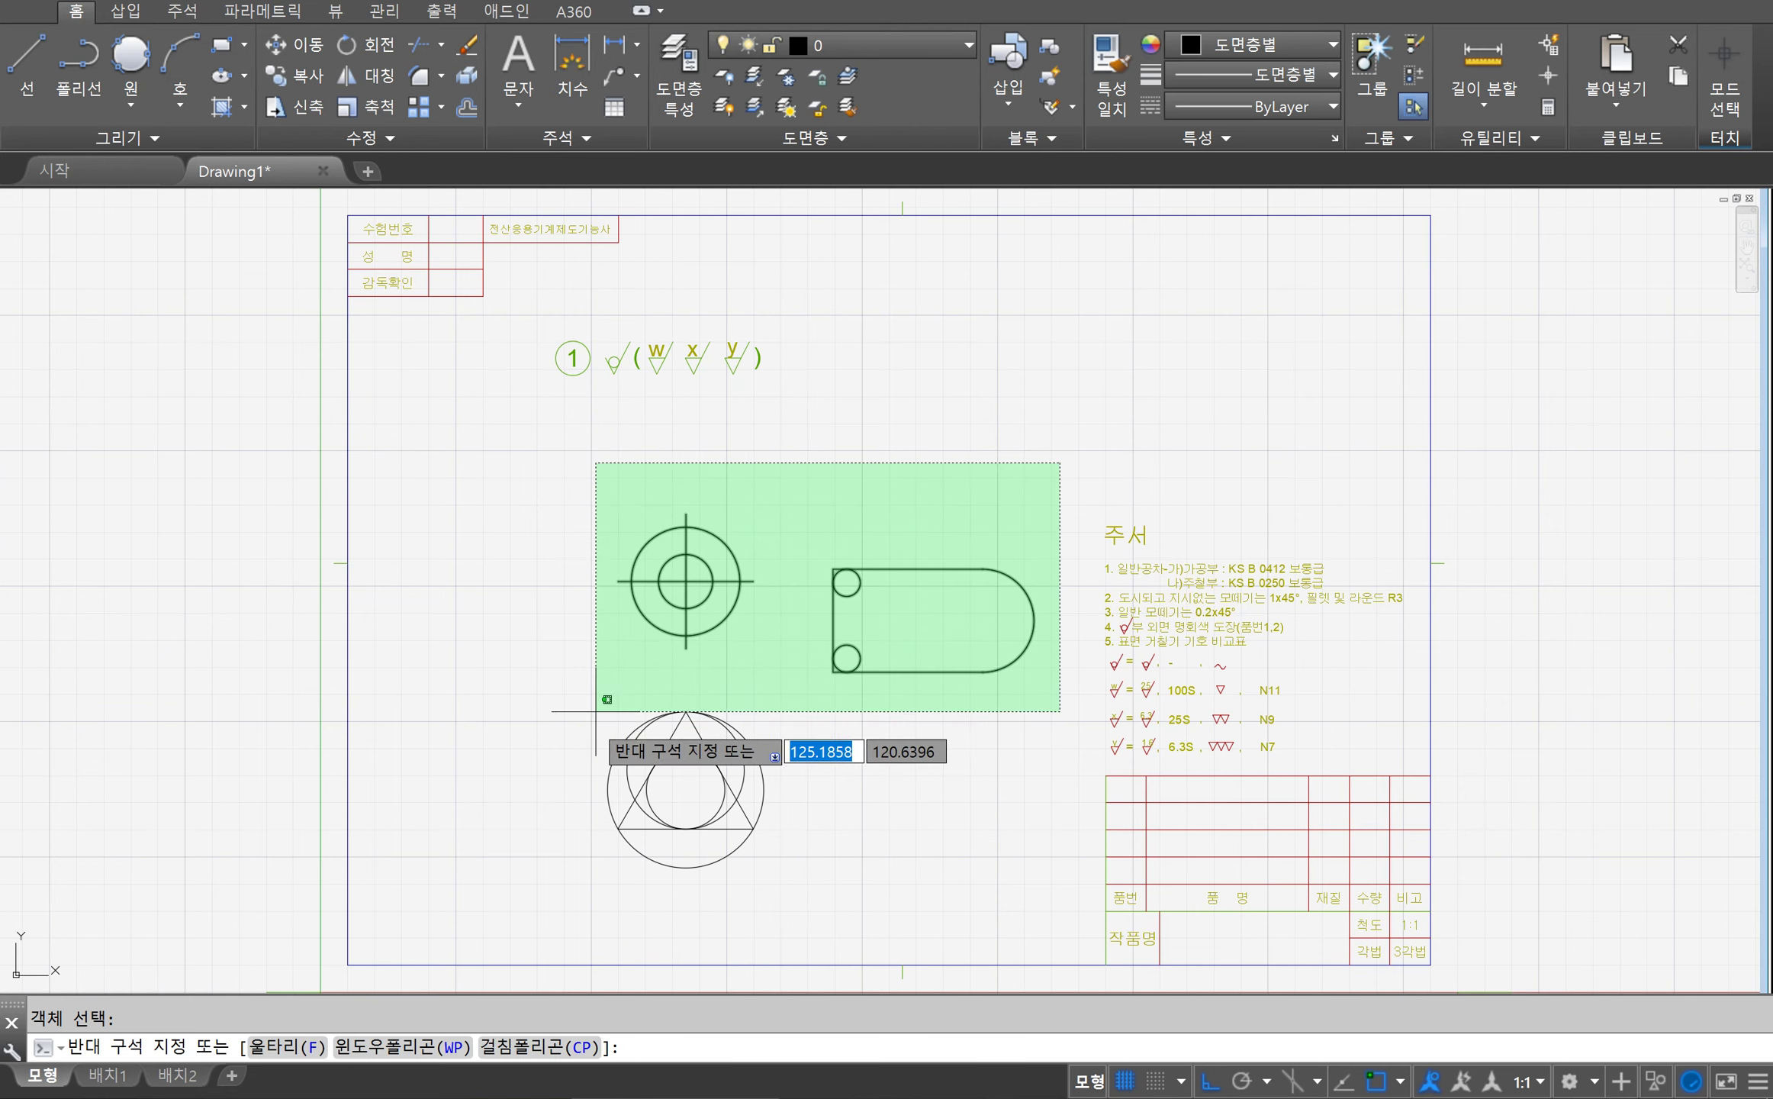
{"action": "left_click", "coordinate": [479, 858]}
{"action": "key", "text": "Escape"}
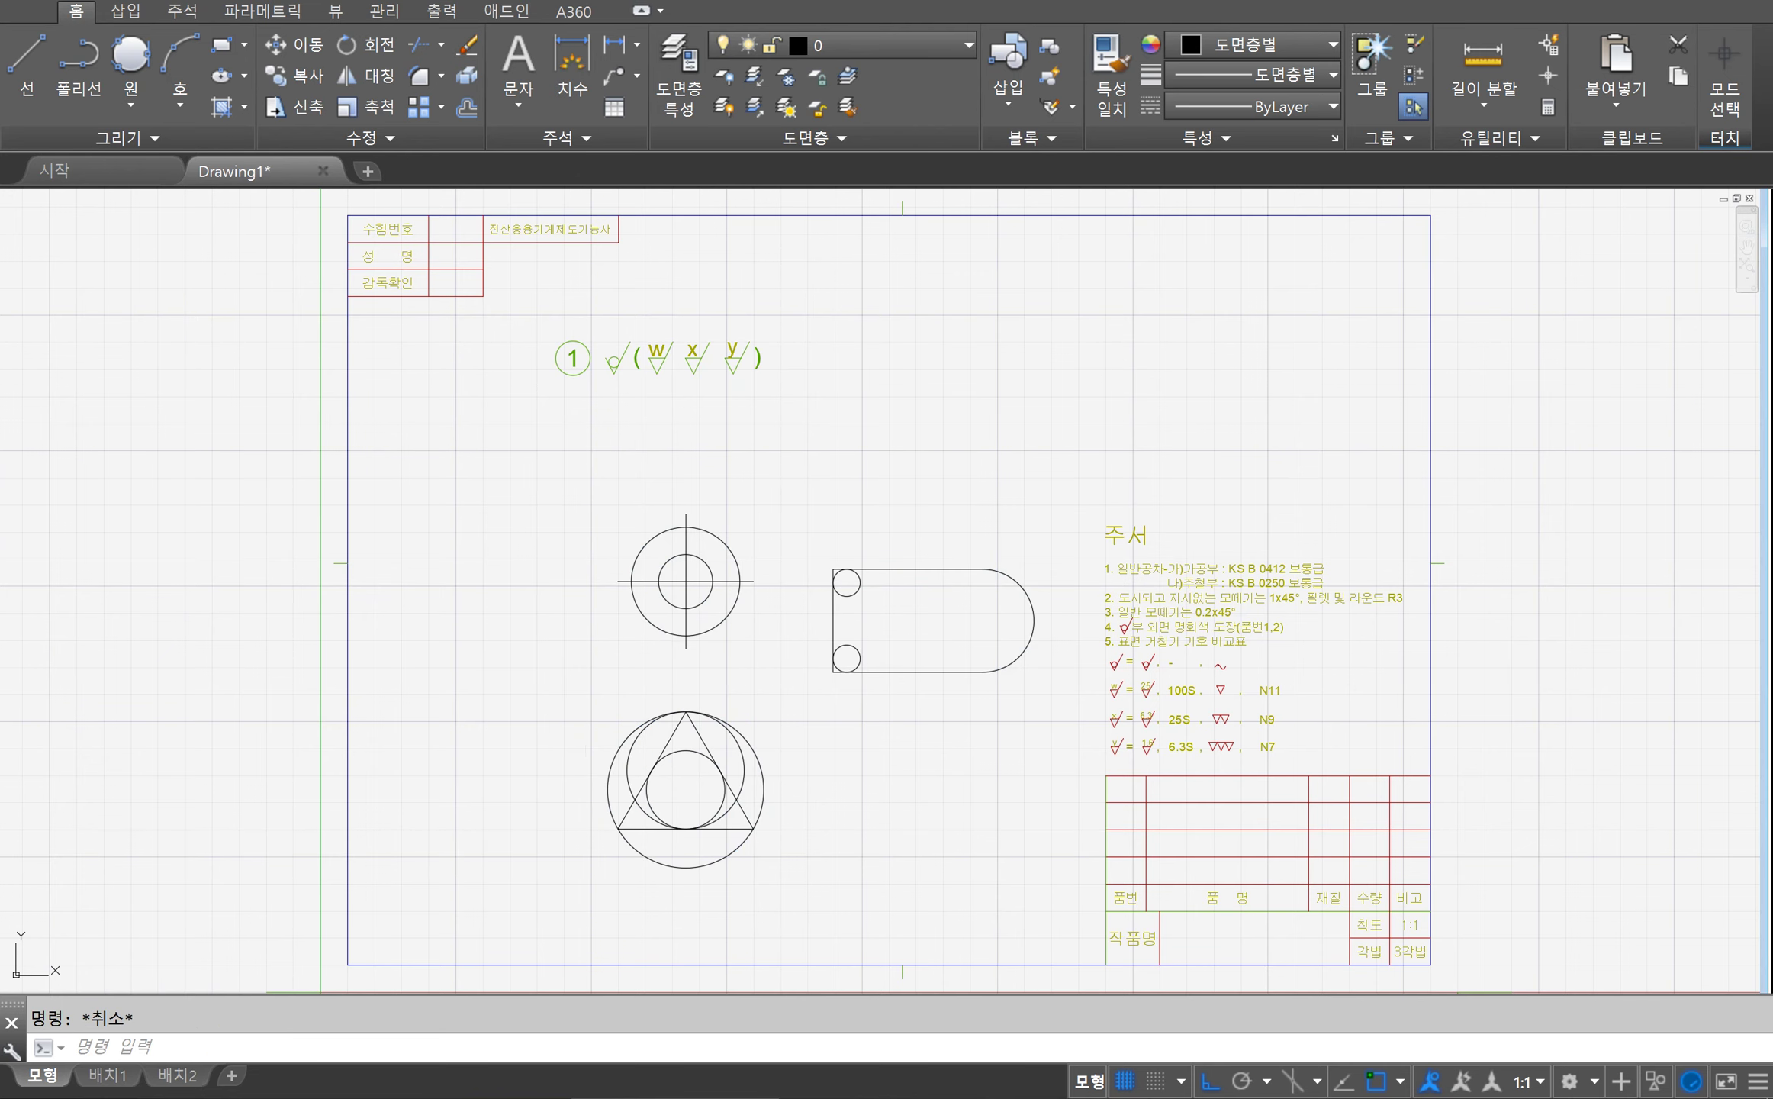